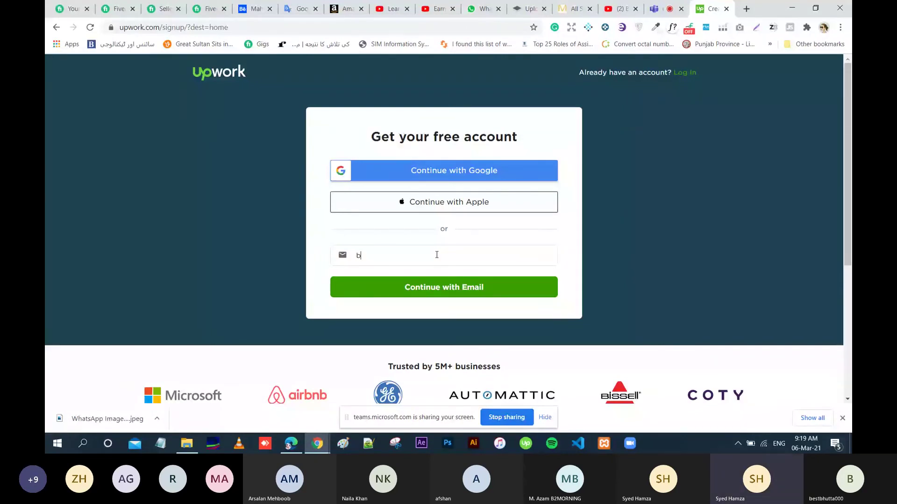
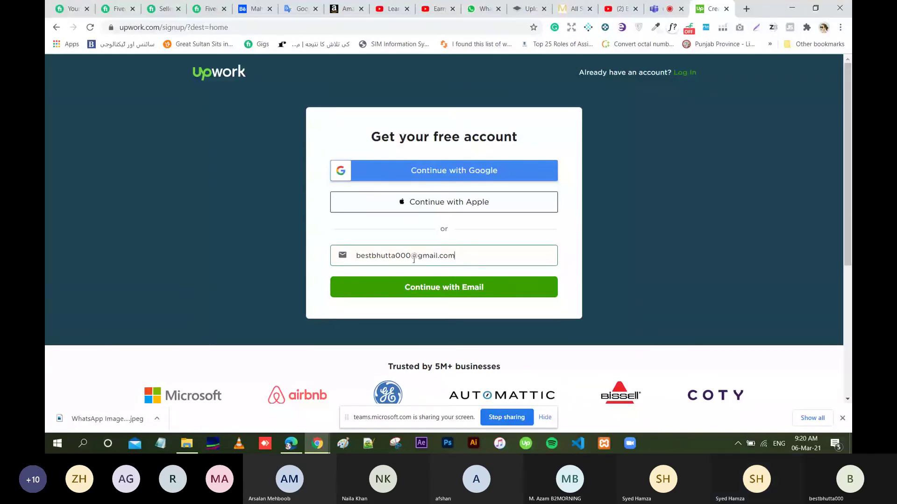
Enter the sign-up Gmail address and continue past the Gmail warning.
left_click(439, 289)
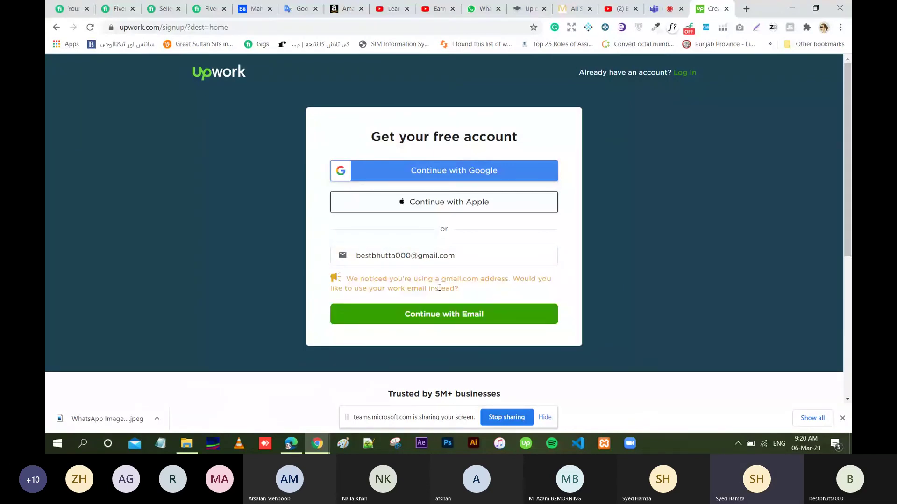
left_click(442, 314)
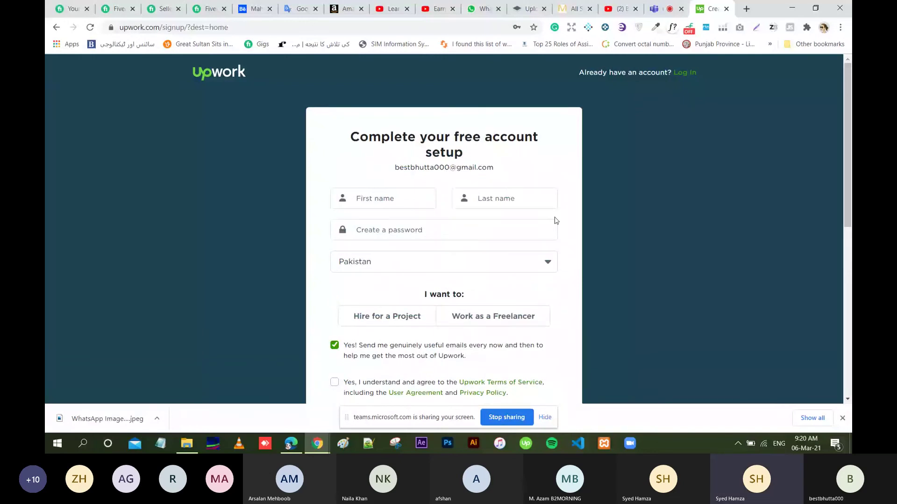
Fill in the first name and last name on the account setup form.
scroll(556, 221, "down", 1)
left_click(510, 180)
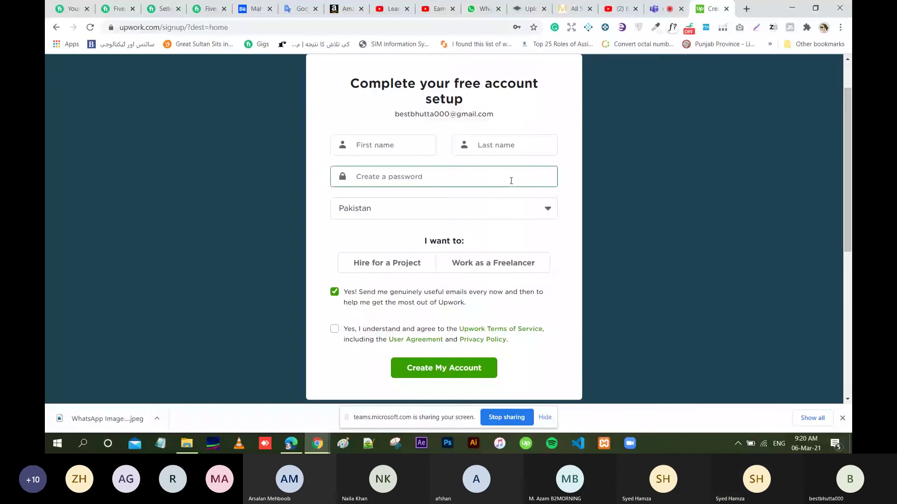
left_click(404, 145)
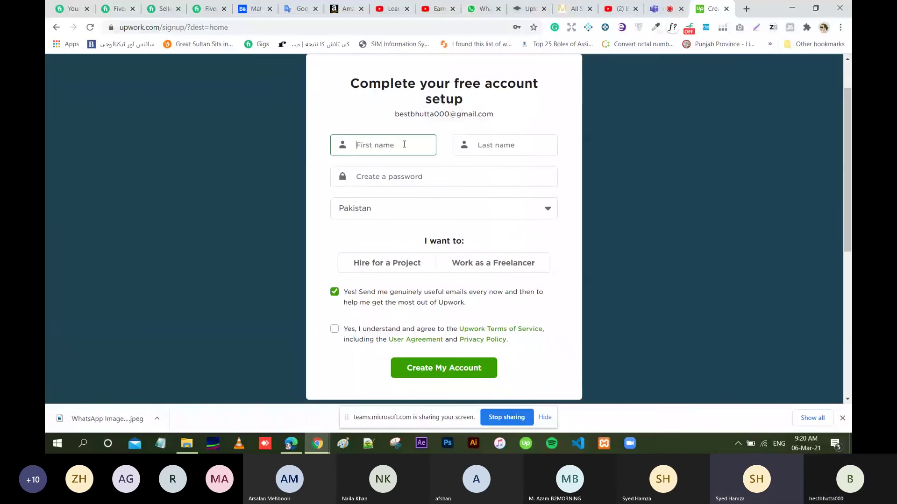
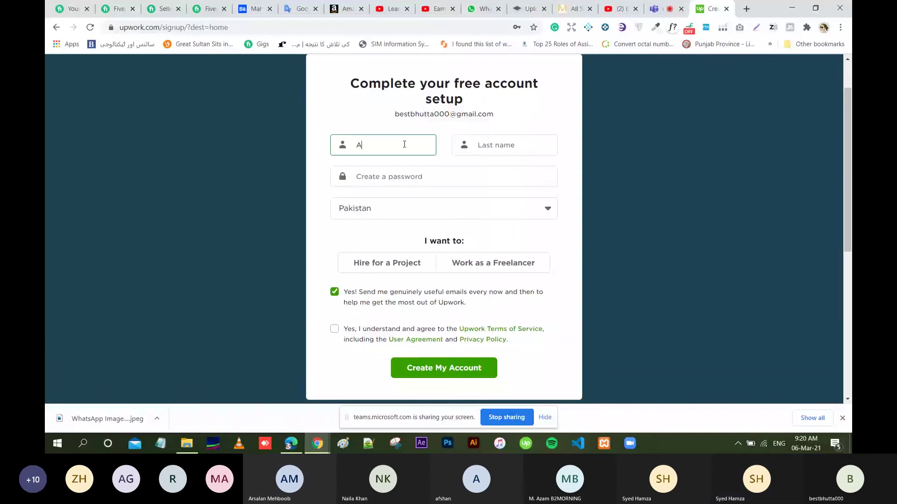
left_click(508, 142)
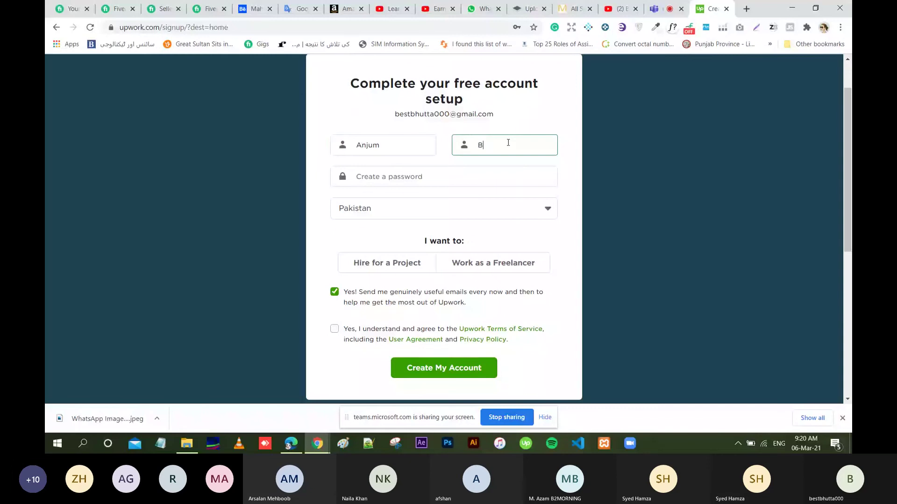
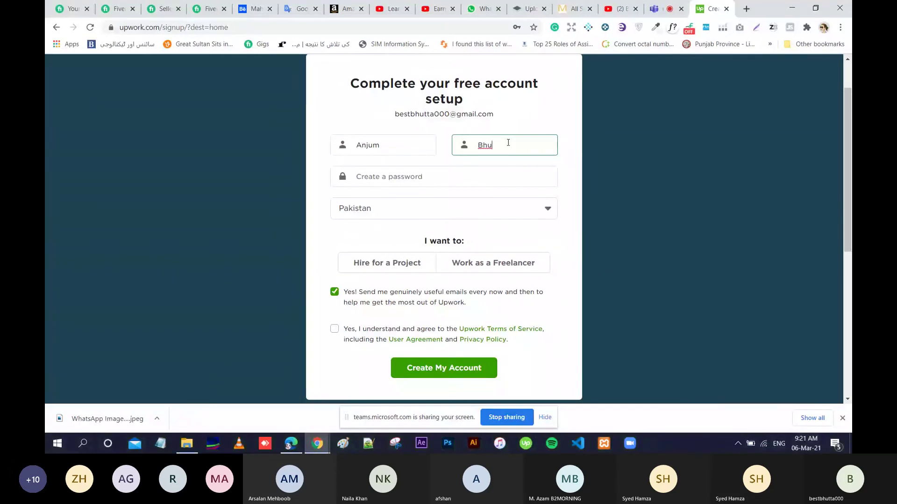
Enter an account password and choose to work as a freelancer.
left_click(432, 173)
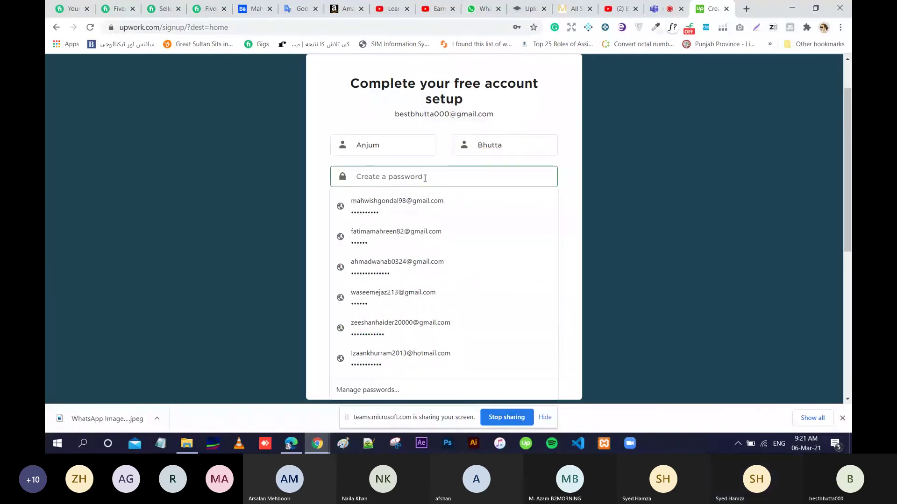
type("•••••••••")
left_click(319, 154)
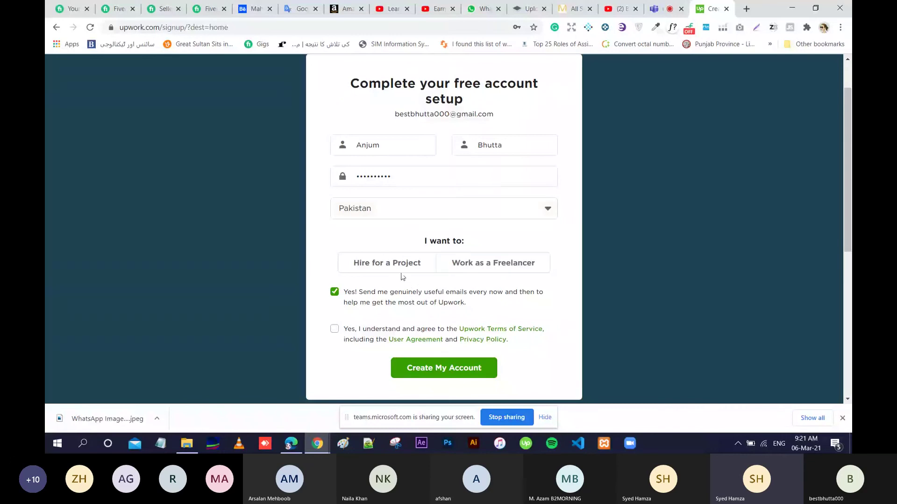
left_click(472, 269)
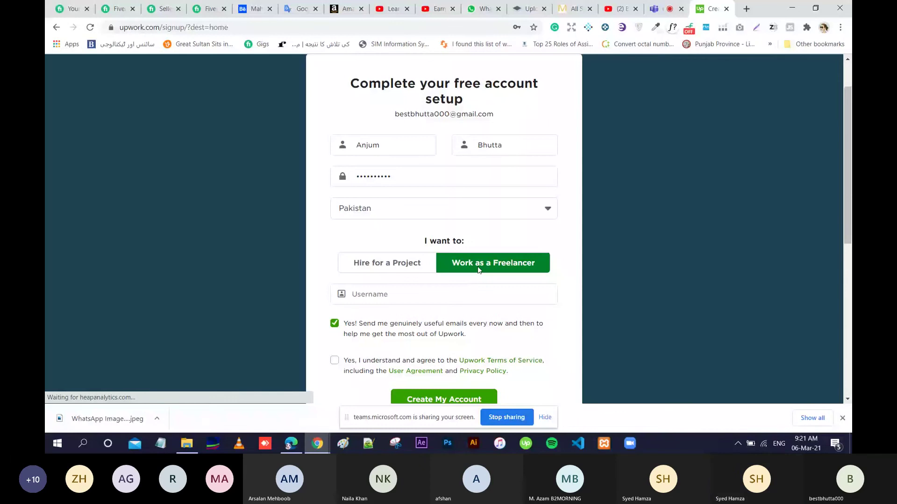
scroll(478, 270, "down", 3)
Type a username, then select and delete it so the field is empty.
left_click(484, 228)
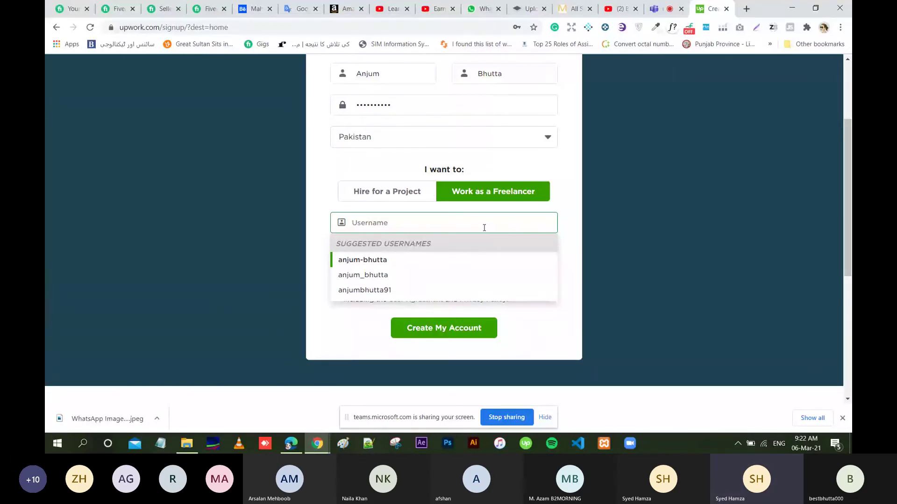
type("a")
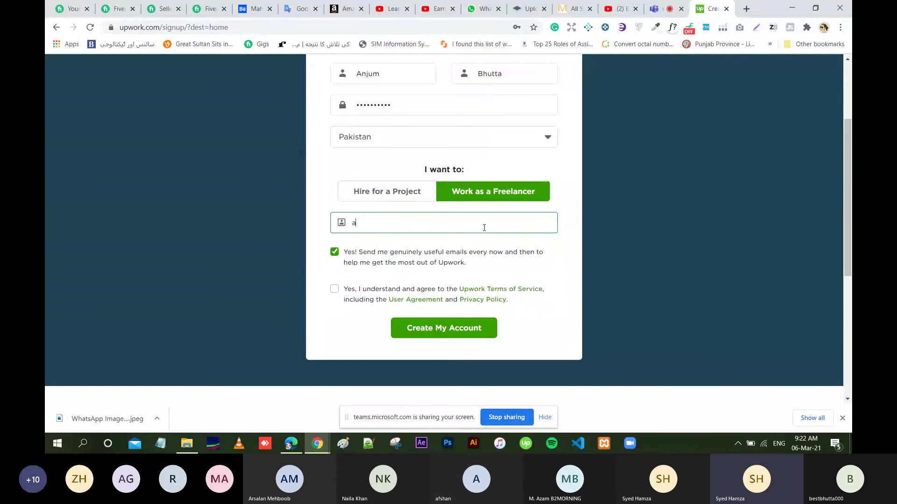
type("njum")
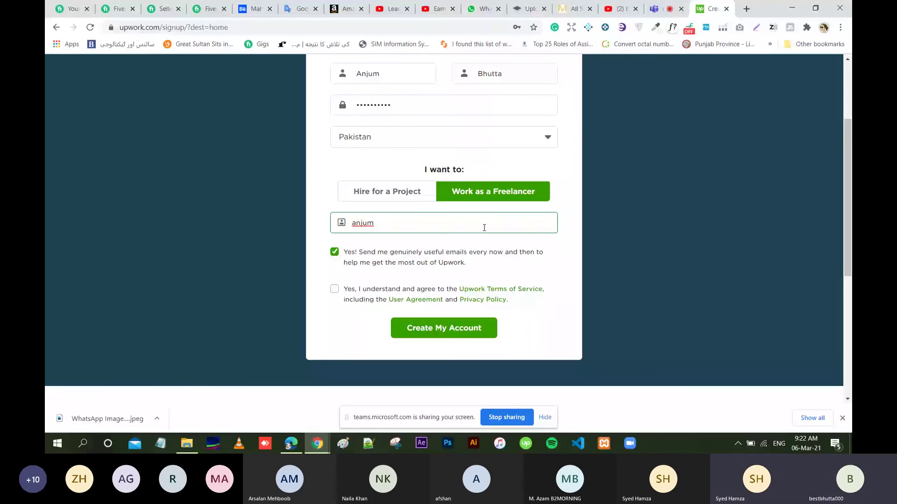
key("ctrl+a")
key("BackSpace")
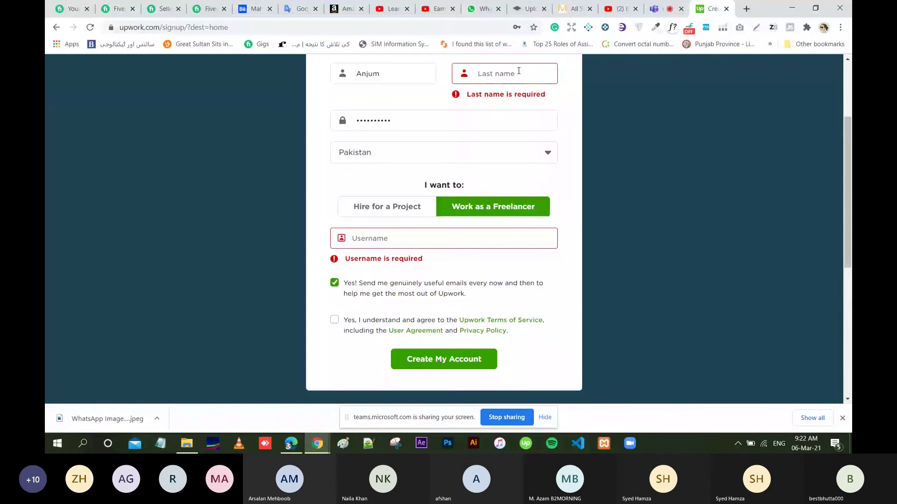
Replace the first name, enter a new last name, and bring up username suggestions.
double_click(402, 75)
key("BackSpace")
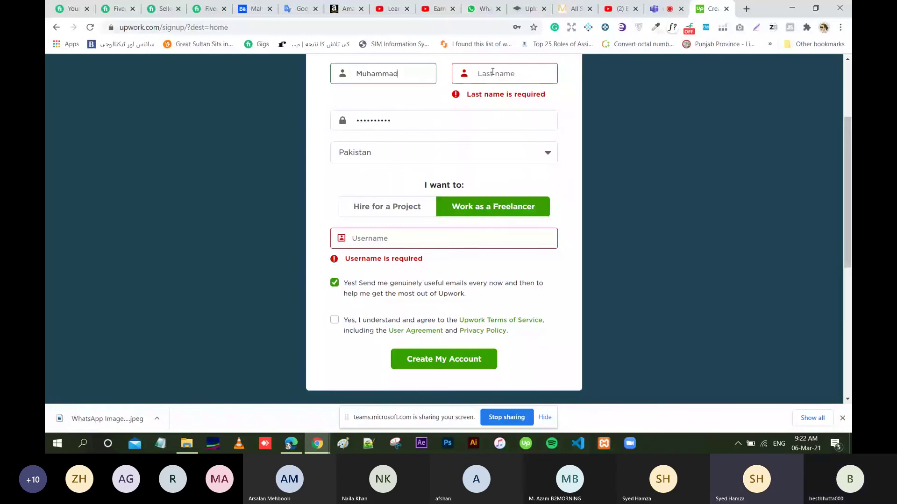
left_click(491, 74)
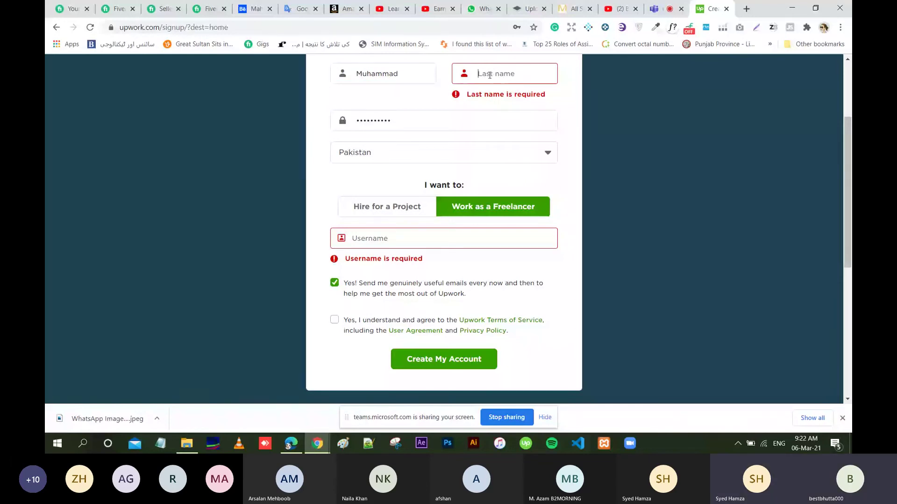
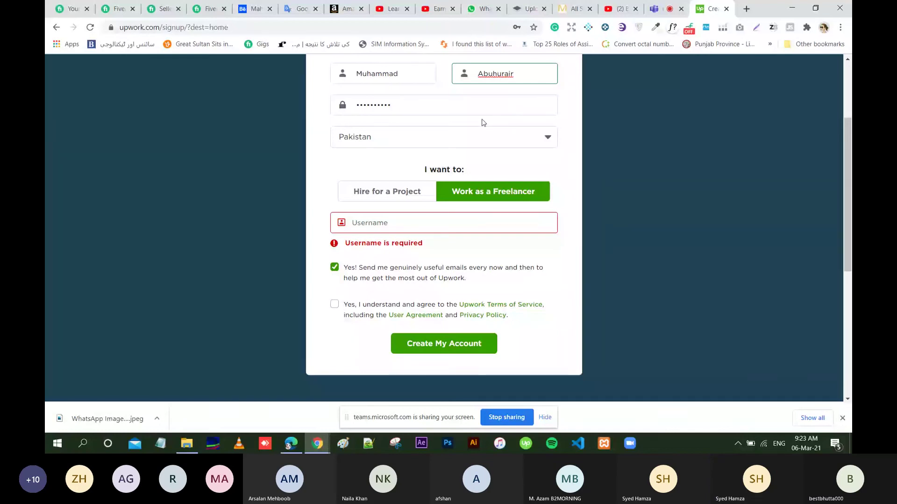
left_click(489, 74)
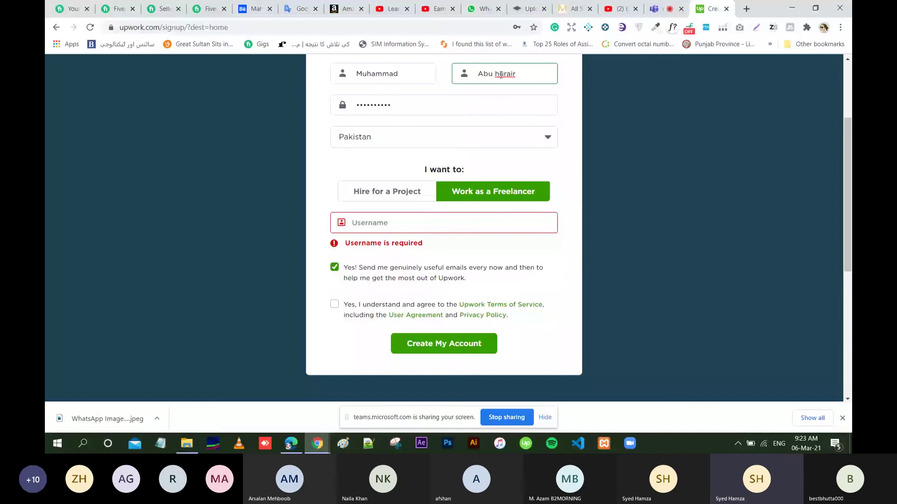
left_click(395, 224)
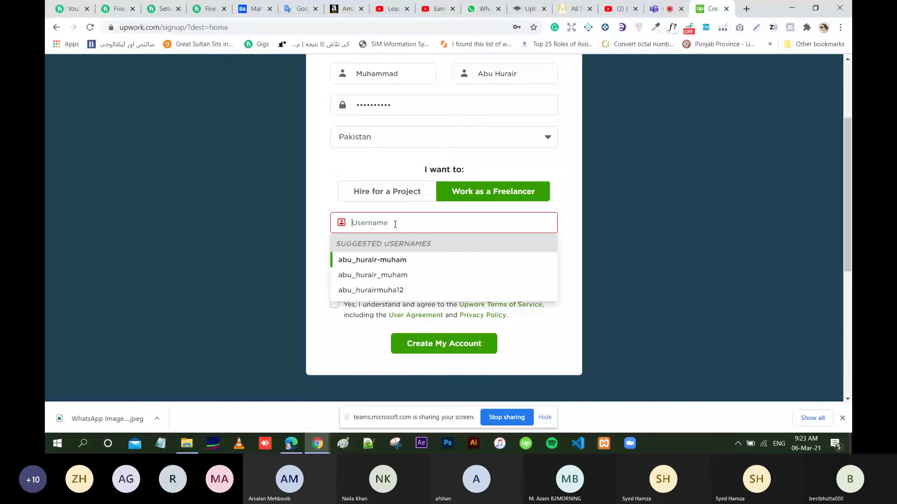
Pick the first suggested username and add an 'a' to the last name.
left_click(392, 266)
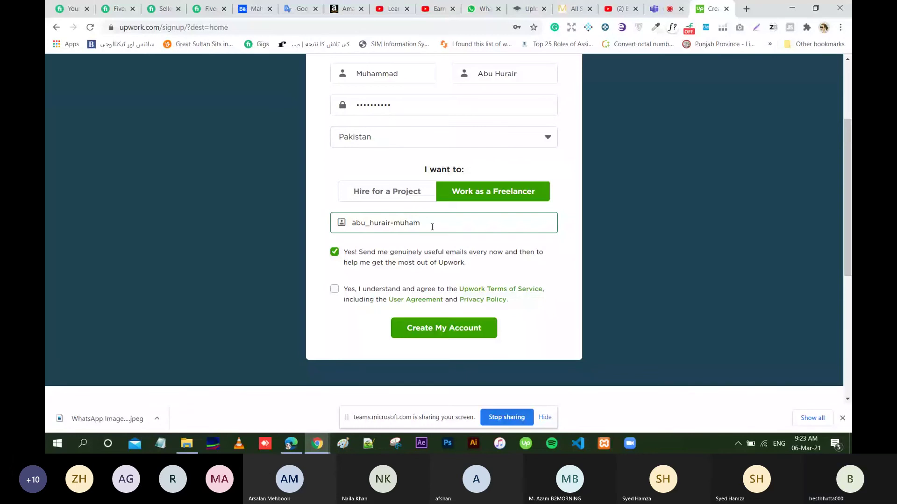
triple_click(432, 223)
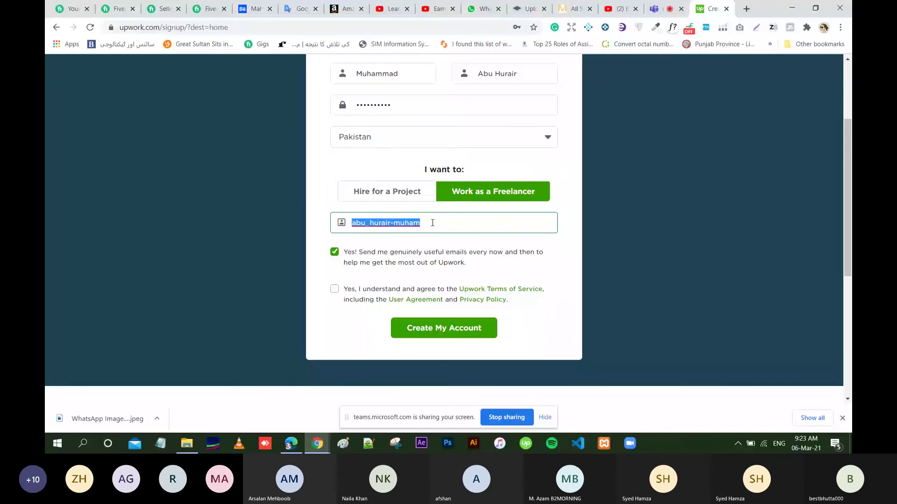
left_click(532, 73)
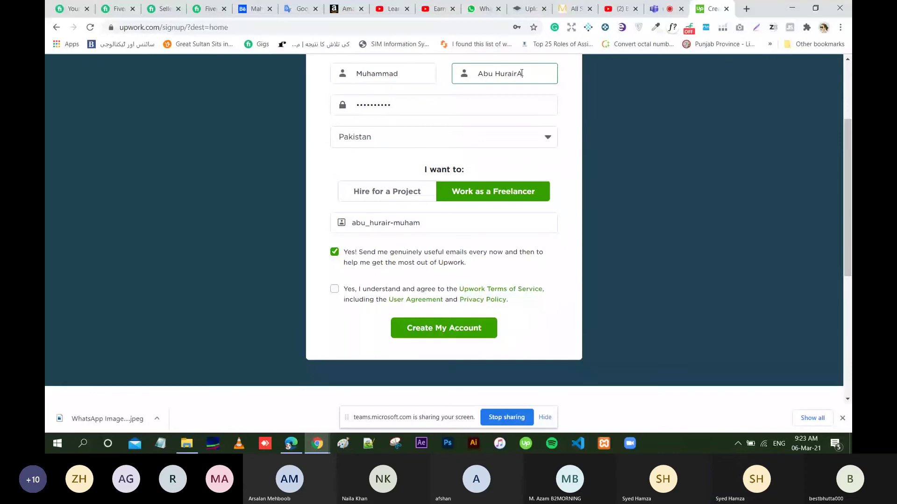
type("a")
Replace the username with a name-based one without an underscore and accept the Terms of Service.
left_click(418, 223)
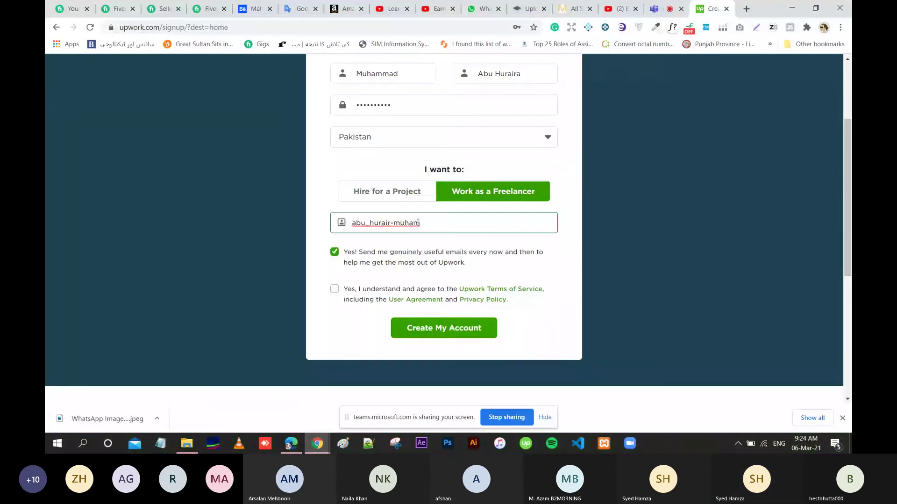
key("ctrl+a")
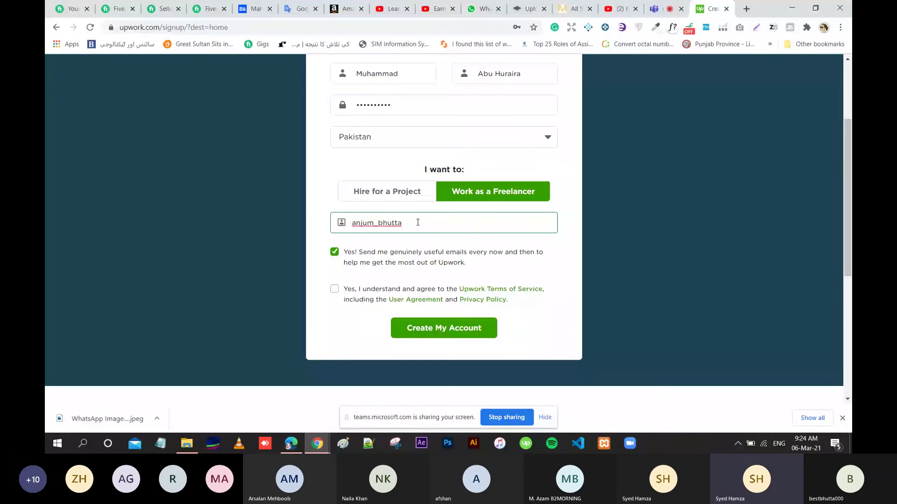
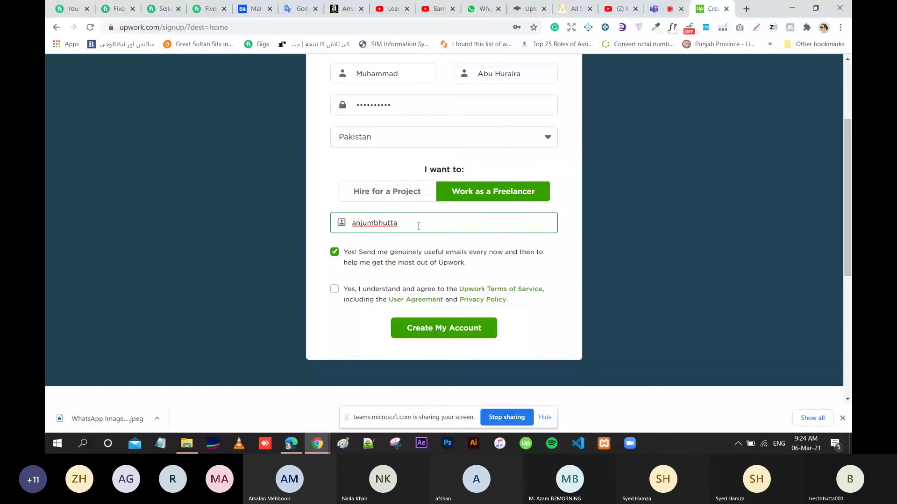
left_click(435, 306)
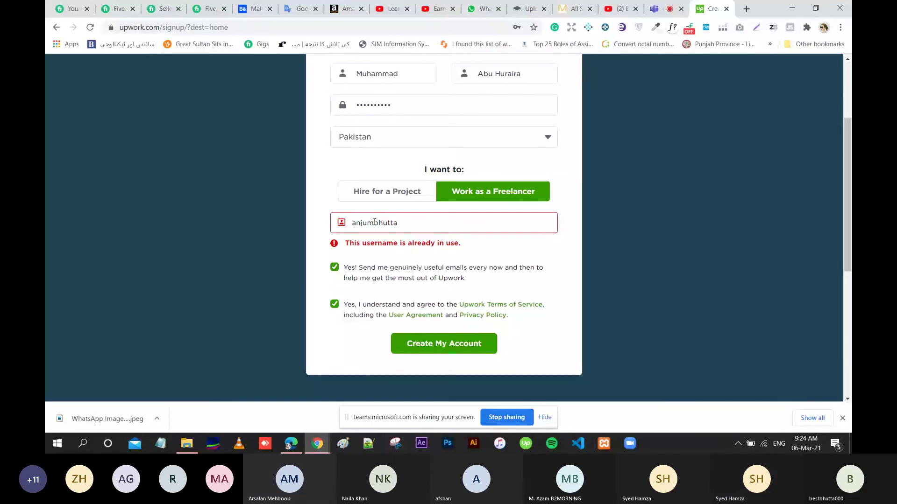
Put the underscore back into the username and create the freelancer account.
left_click(374, 222)
type("_")
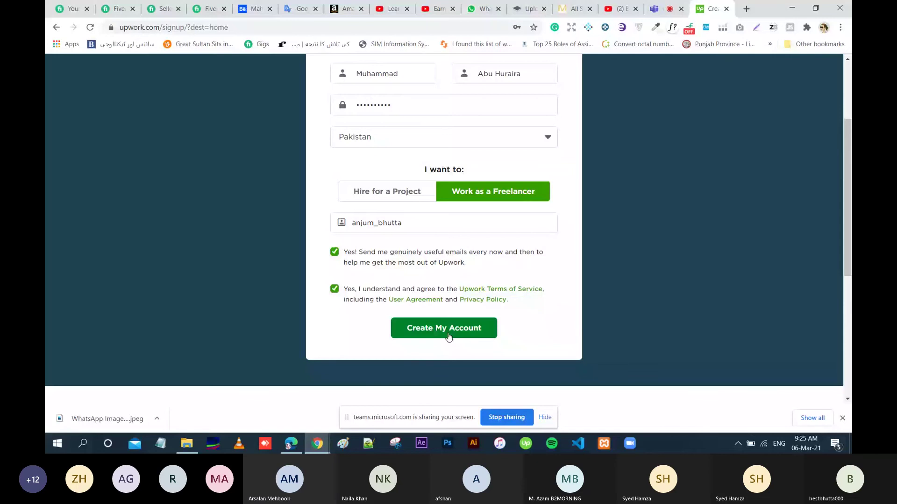
left_click(449, 336)
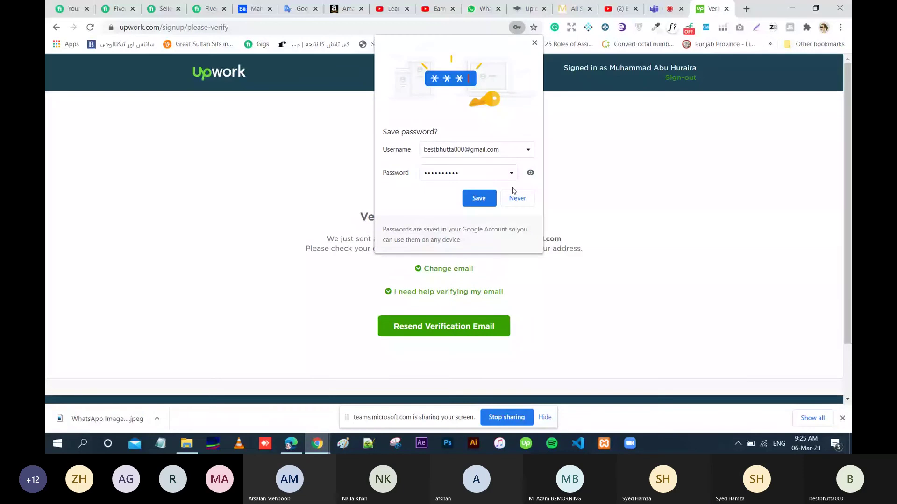
Dismiss the save-password bubble and replace the login e-mail with the new account's address.
left_click(517, 198)
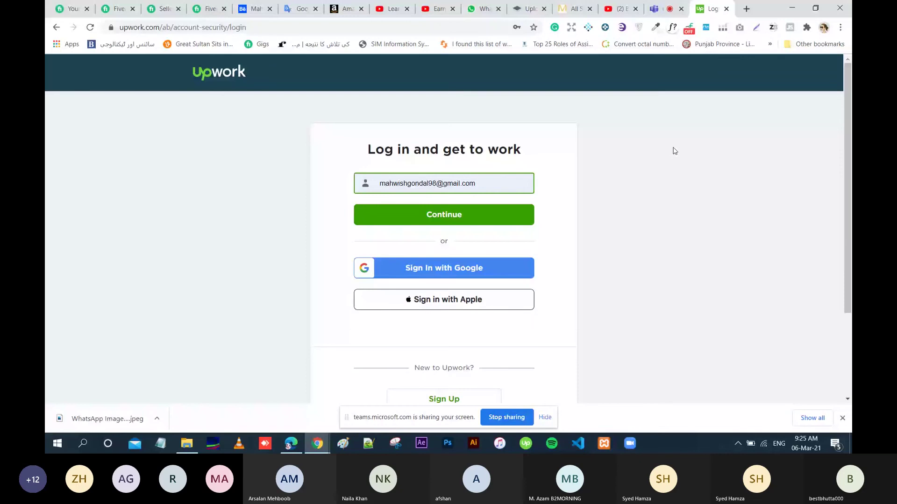
left_click(484, 187)
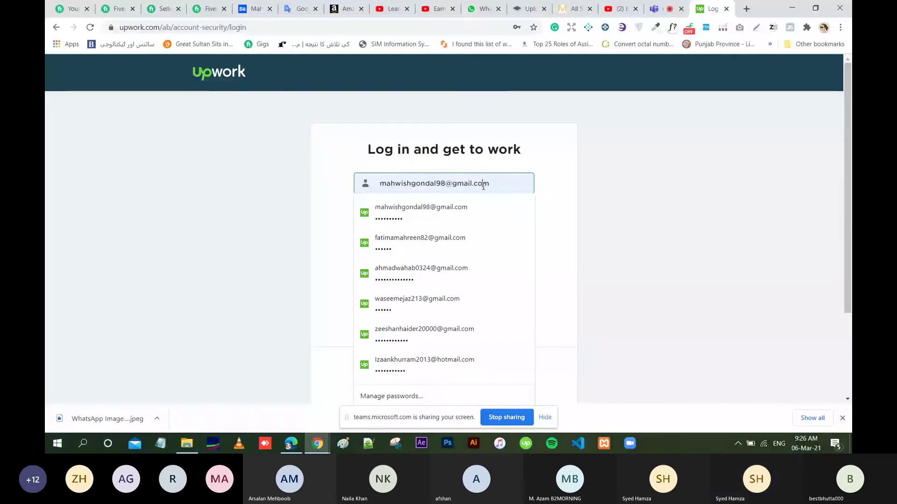
left_click(483, 186)
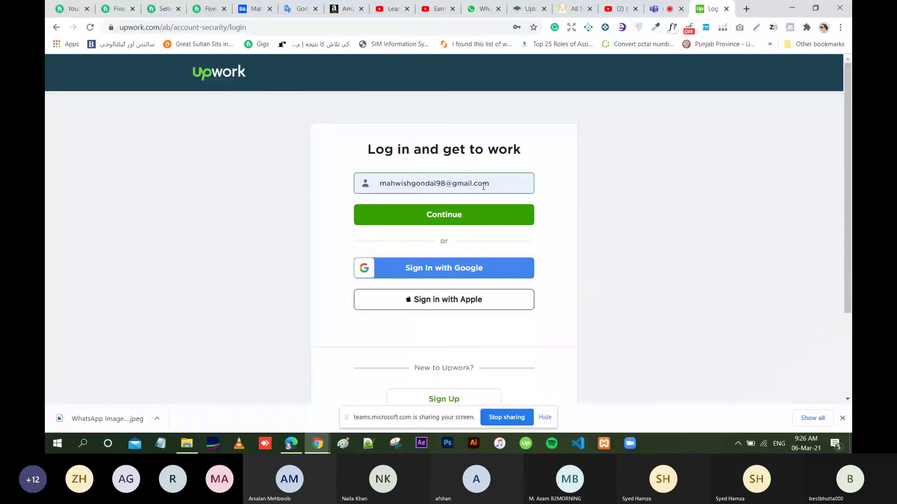
left_click(488, 185)
key("ctrl+a")
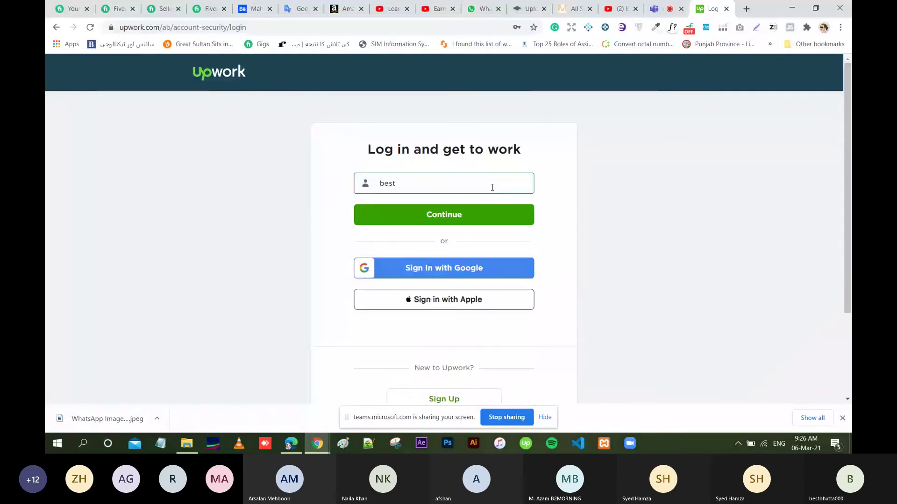
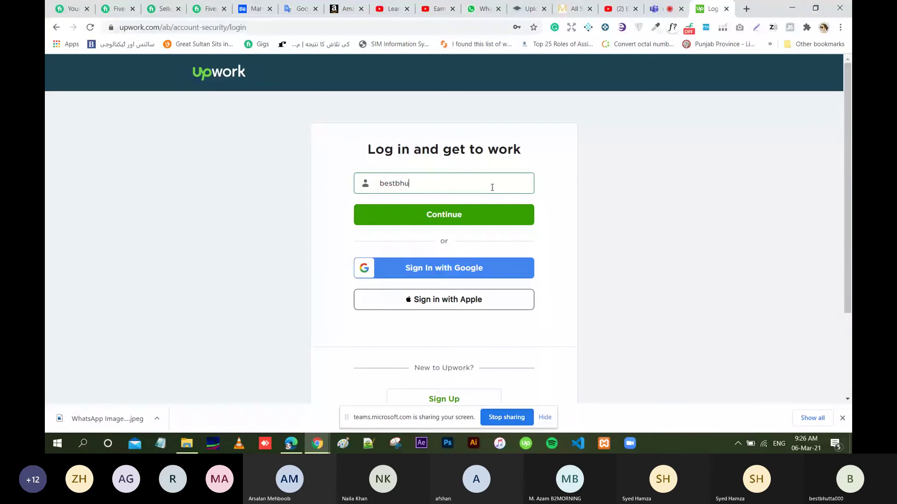
Continue to the password step, submit the password, and retry after the error.
left_click(457, 219)
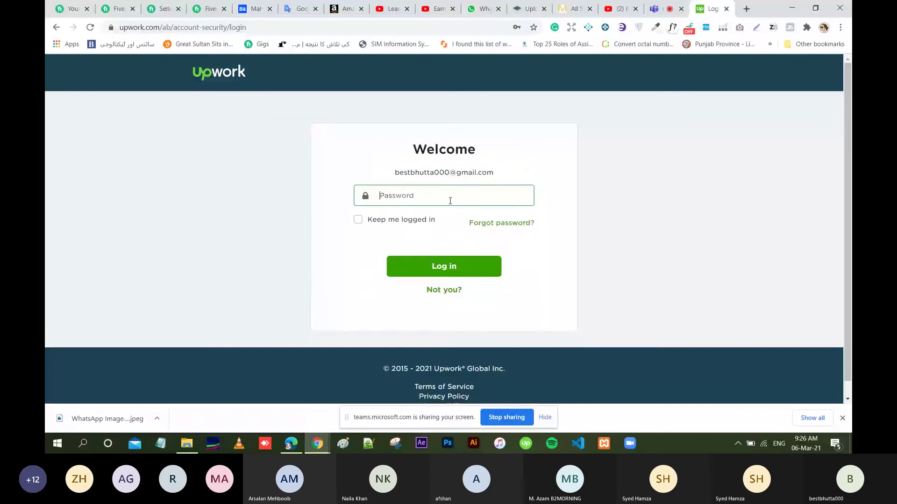
left_click(450, 198)
type("•")
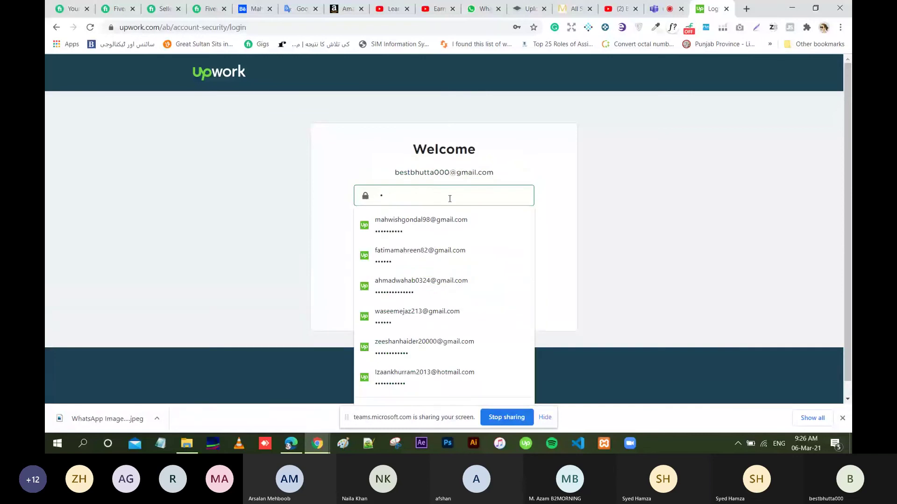
type("•••••••")
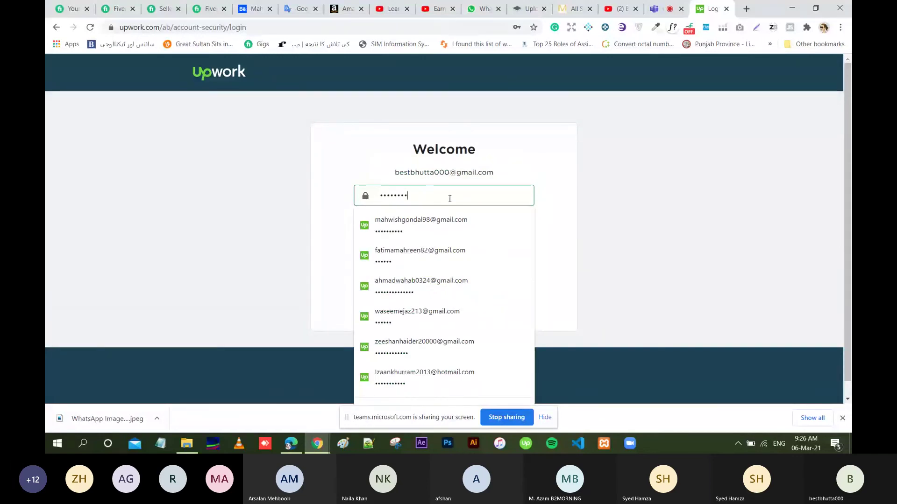
type("•")
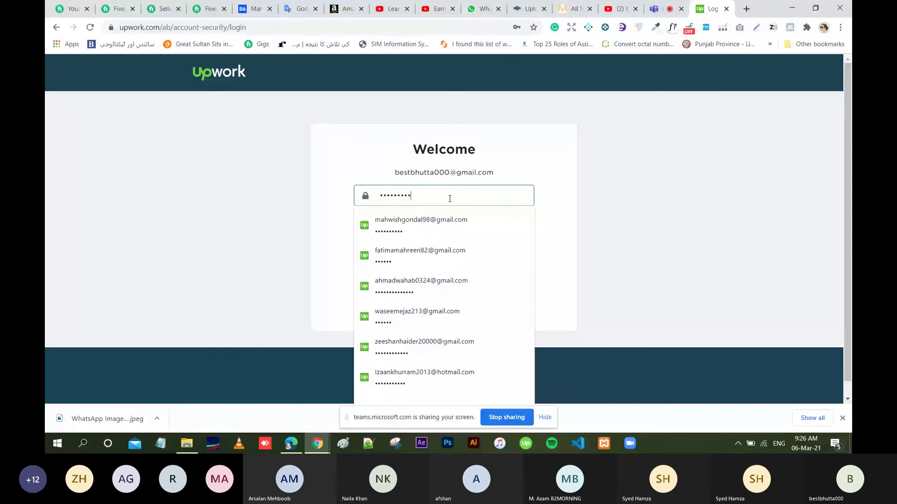
key("Return")
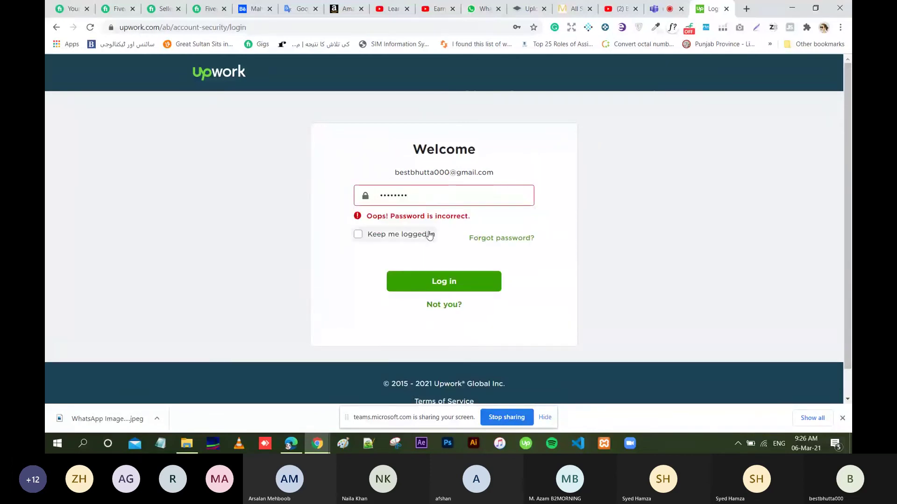
left_click(444, 275)
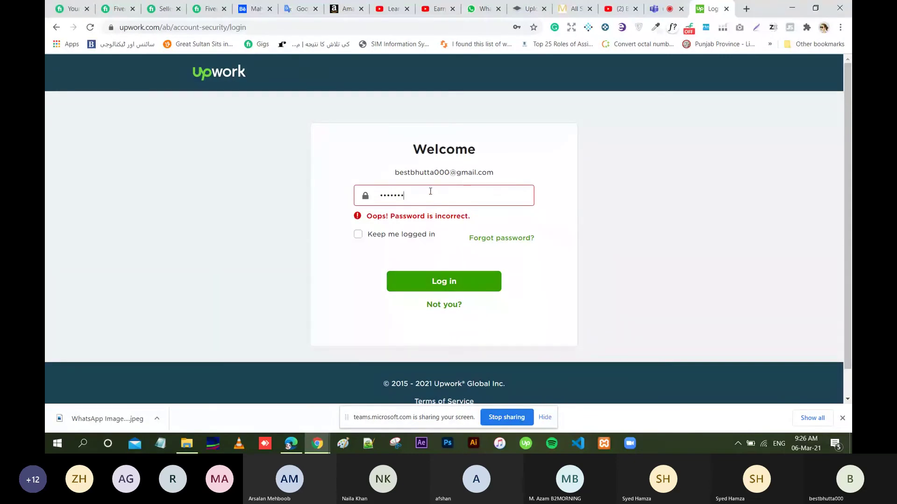
Clear and re-enter the account password, then attempt the login again.
key("BackSpace")
key("BackSpace")
key("BackSpace")
key("BackSpace")
key("BackSpace")
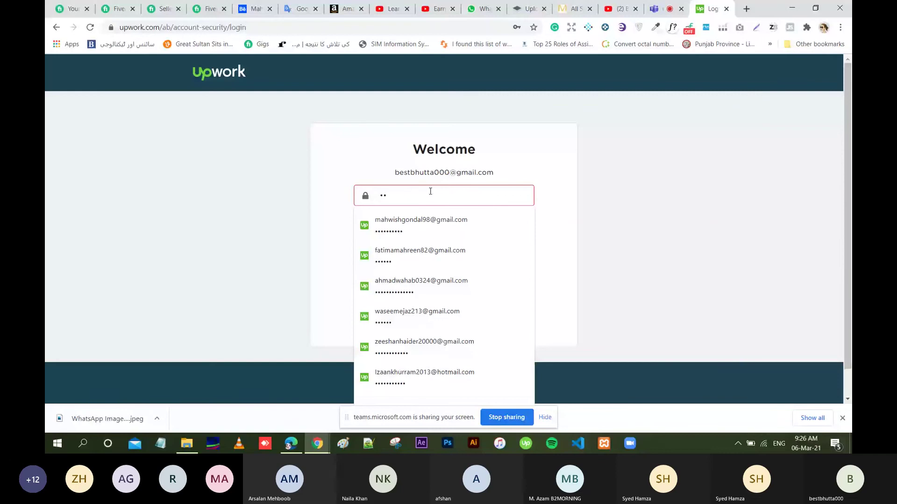
type("••••••••")
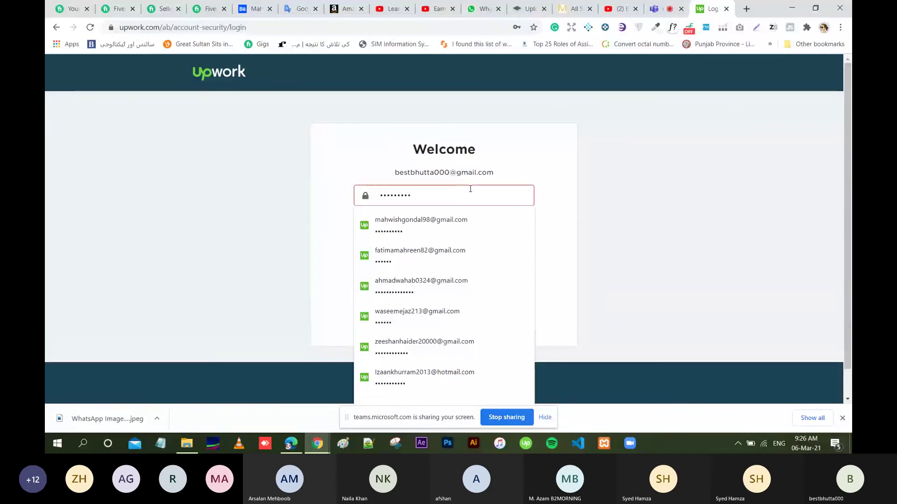
left_click(433, 200)
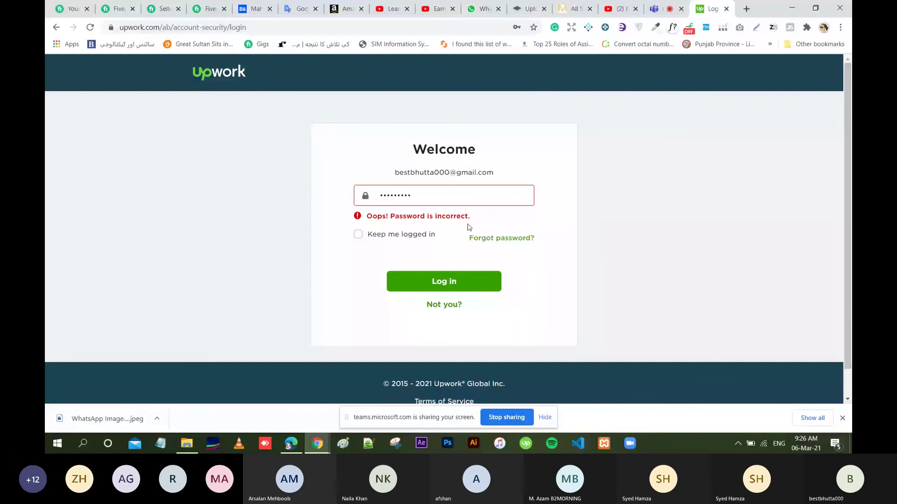
left_click(455, 195)
key("ctrl+a")
key("BackSpace")
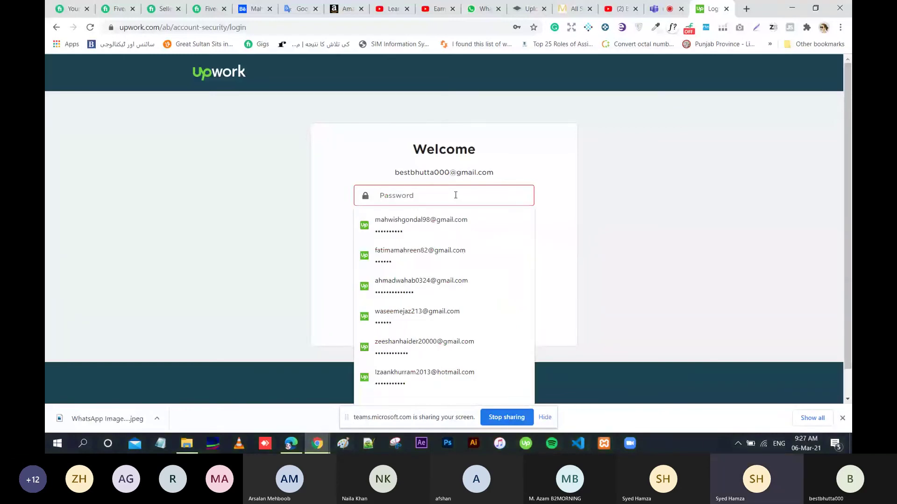
key("Escape")
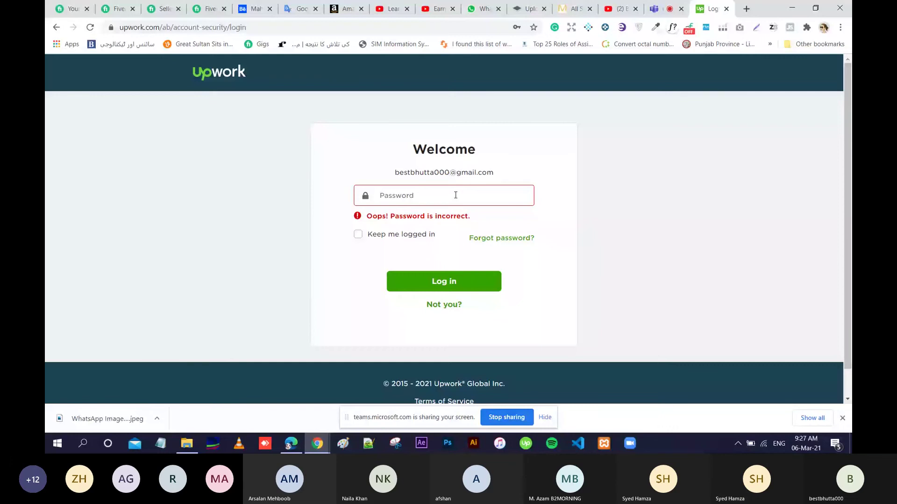
left_click(456, 196)
type("•••••")
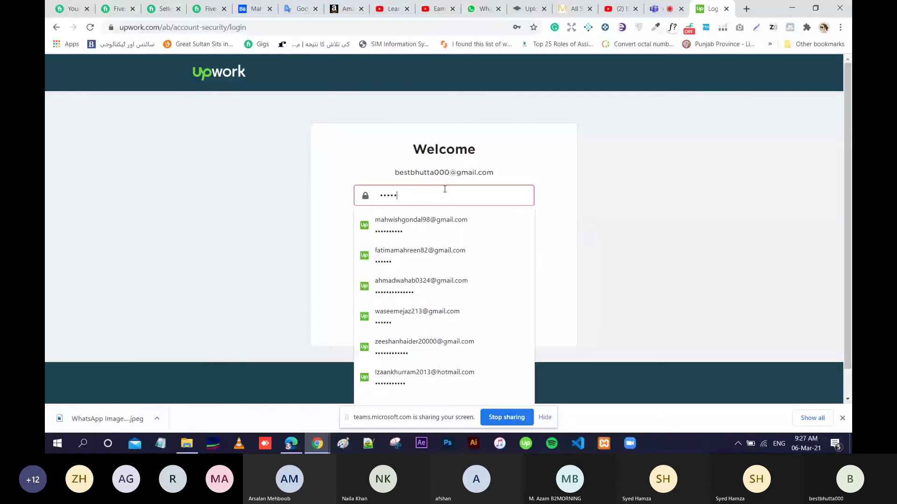
type("•••")
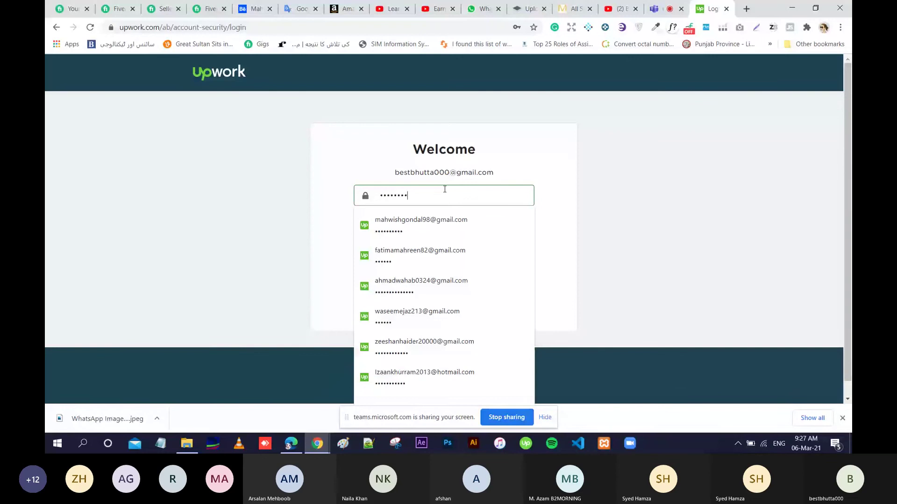
type("••")
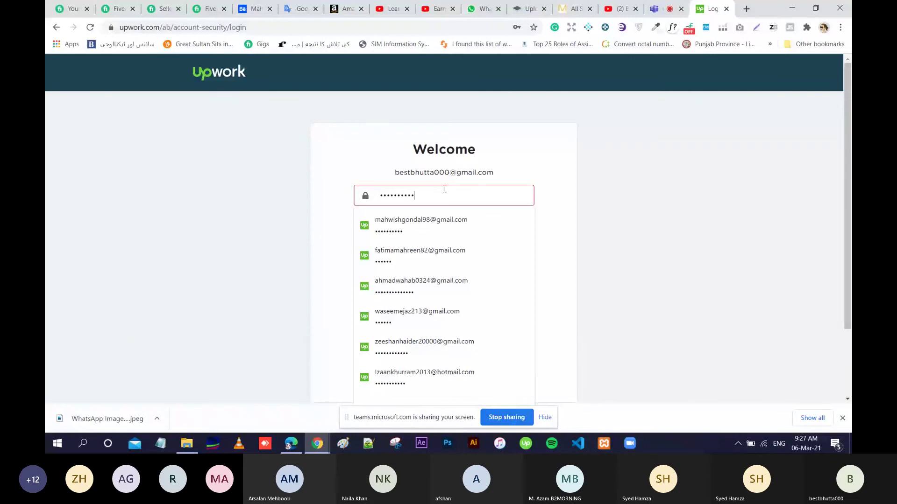
left_click(400, 261)
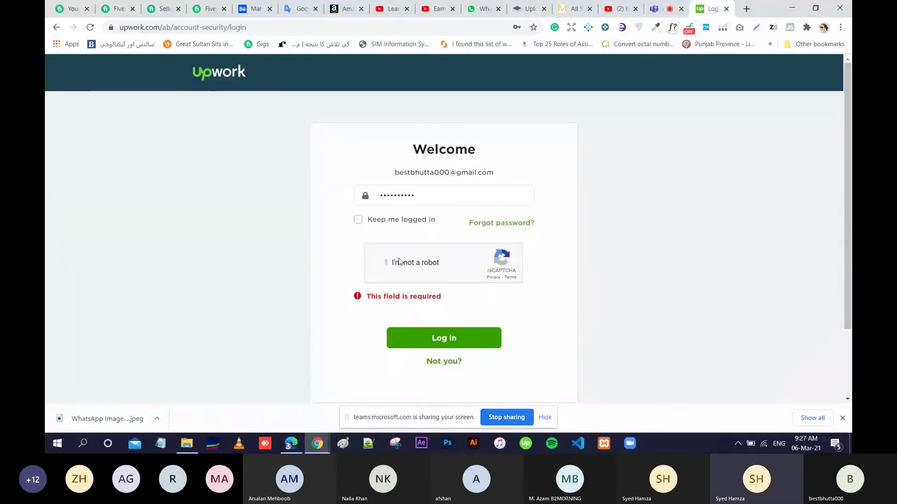
Pass the reCAPTCHA to log in, continue, and start building the freelancer profile.
left_click(440, 337)
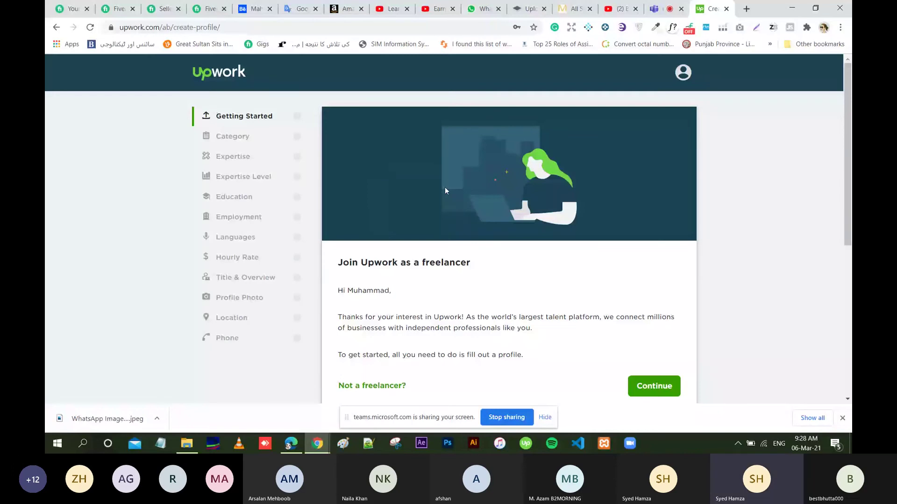
scroll(444, 187, "down", 2)
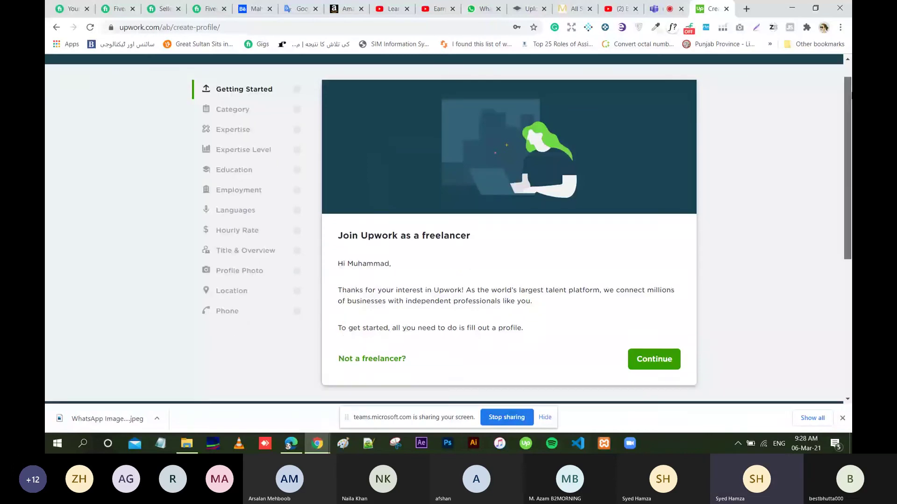
left_click(656, 348)
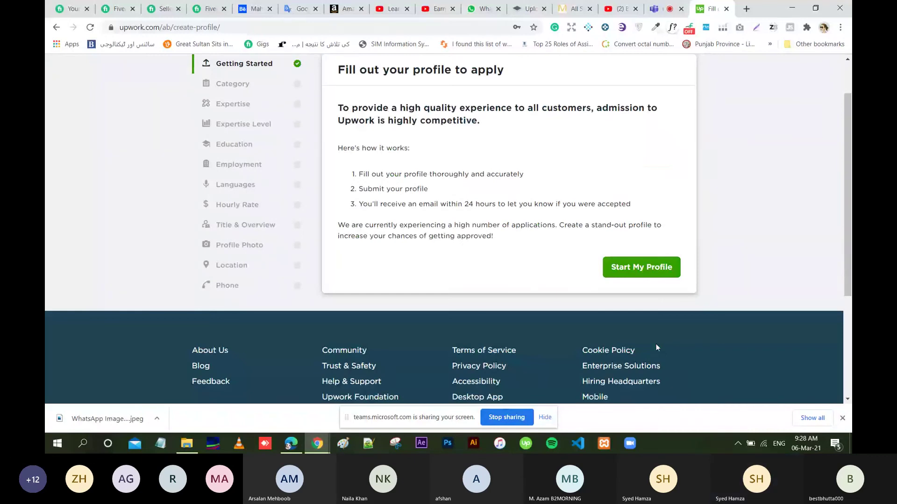
left_click(652, 268)
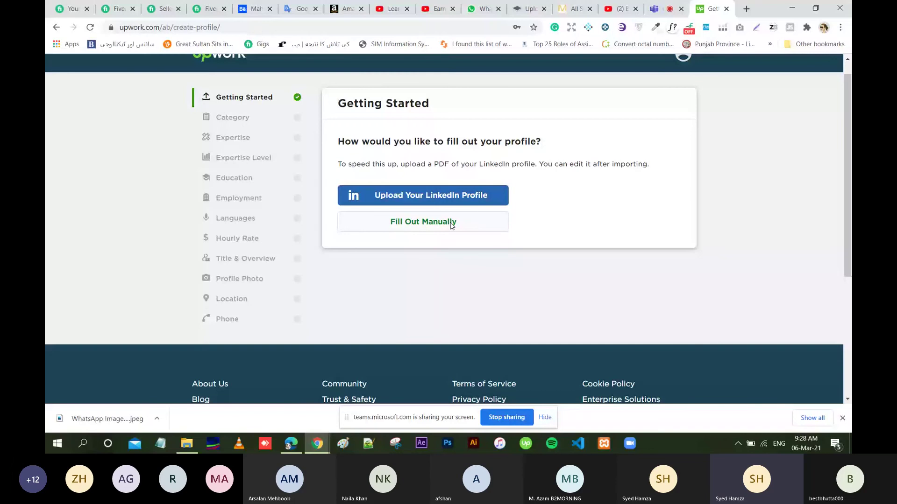
Choose manual fill-out and set category Web, Mobile & Software Dev with Web & Mobile Design.
left_click(450, 223)
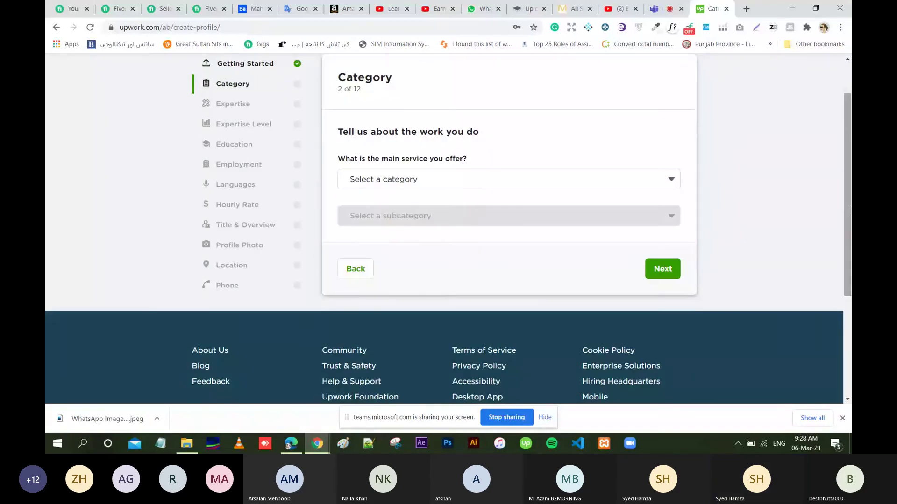
scroll(652, 222, "up", 1)
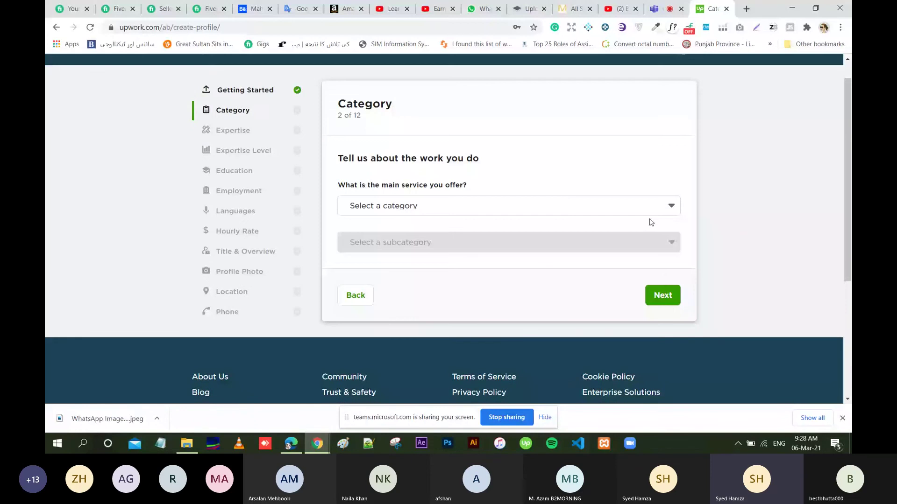
left_click(413, 212)
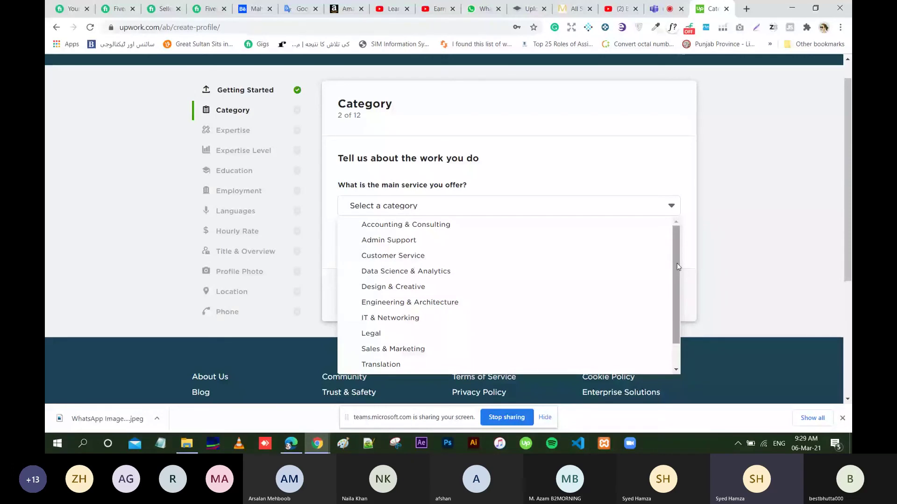
scroll(443, 356, "down", 2)
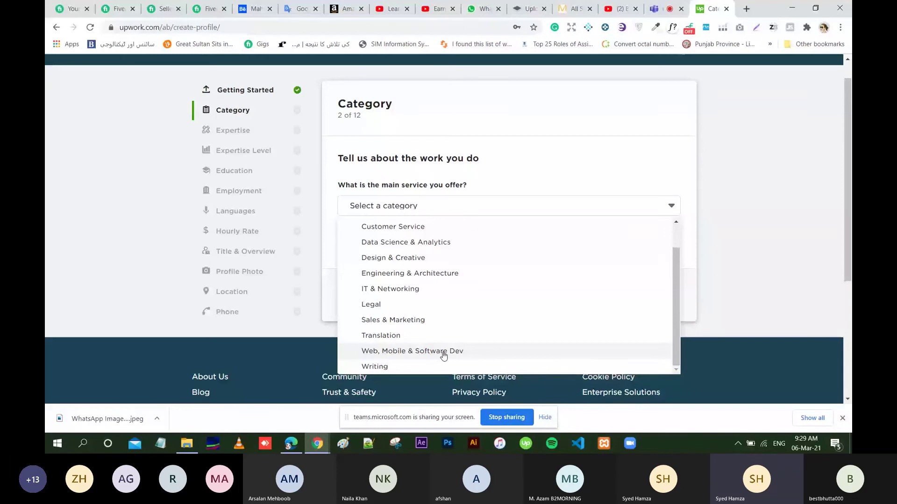
left_click(443, 356)
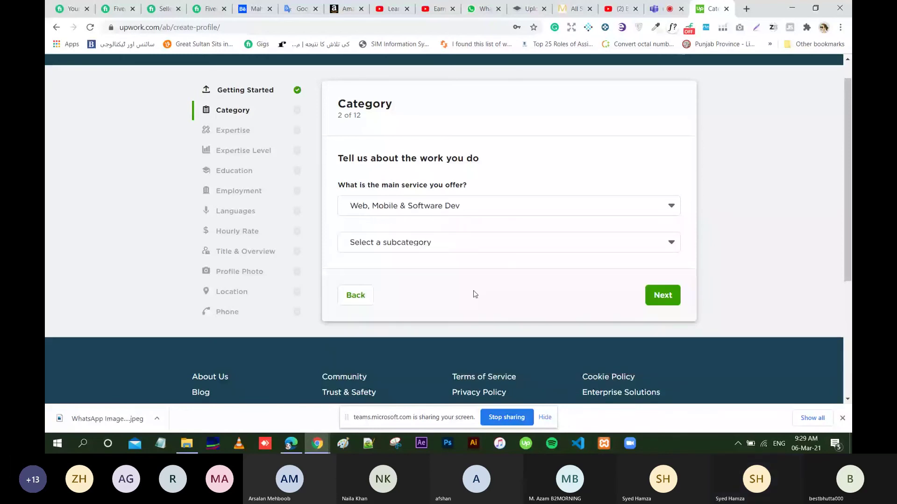
left_click(515, 248)
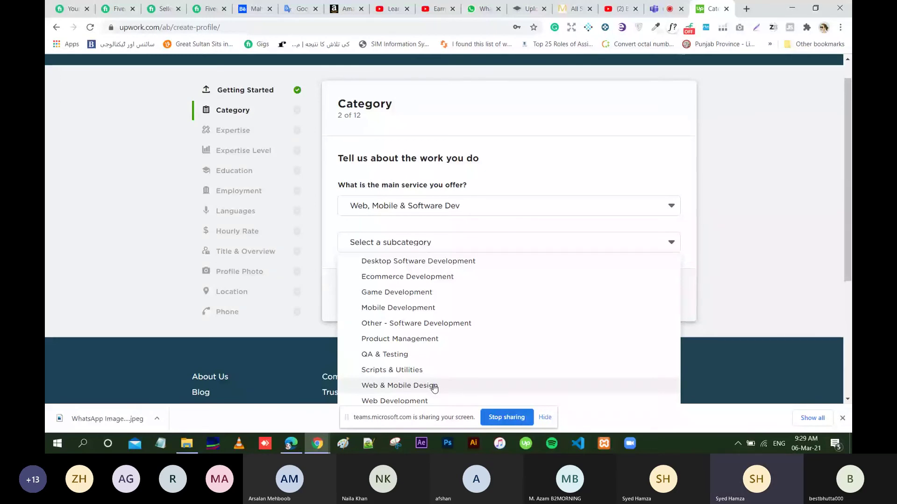
left_click(434, 387)
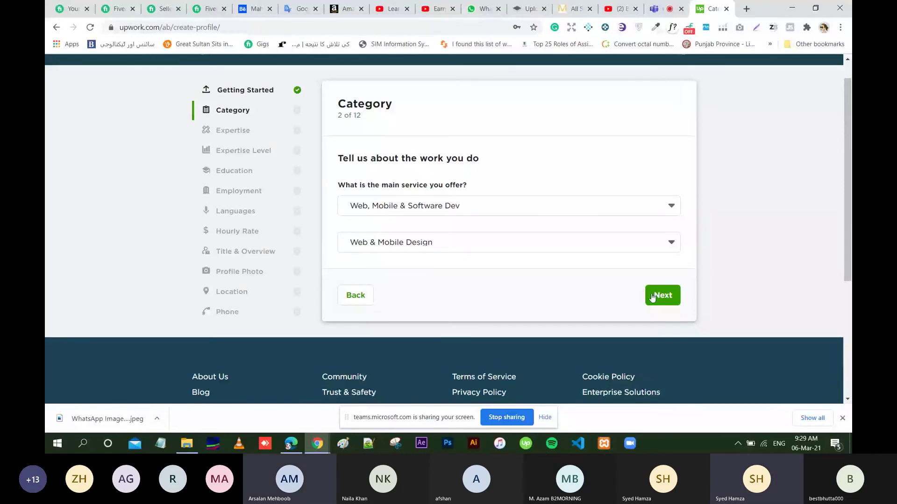
Change the subcategory to Mobile Development and advance to the Expertise step.
left_click(635, 234)
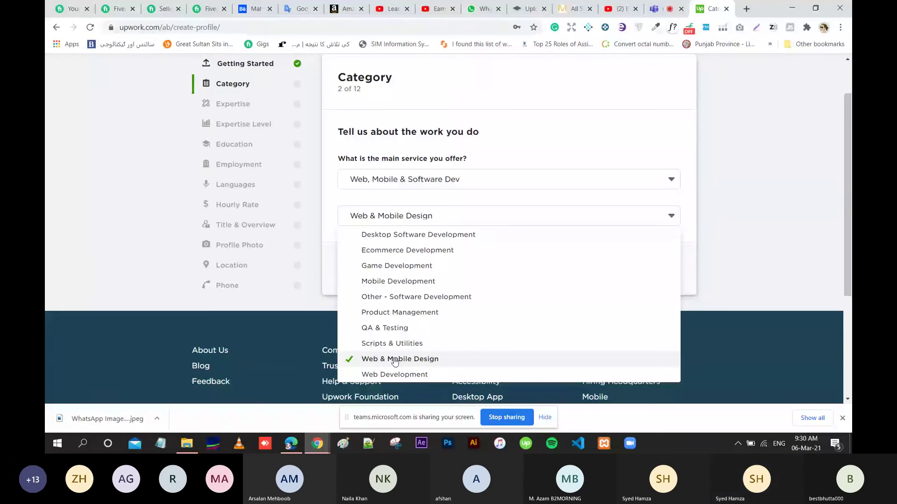
left_click(388, 282)
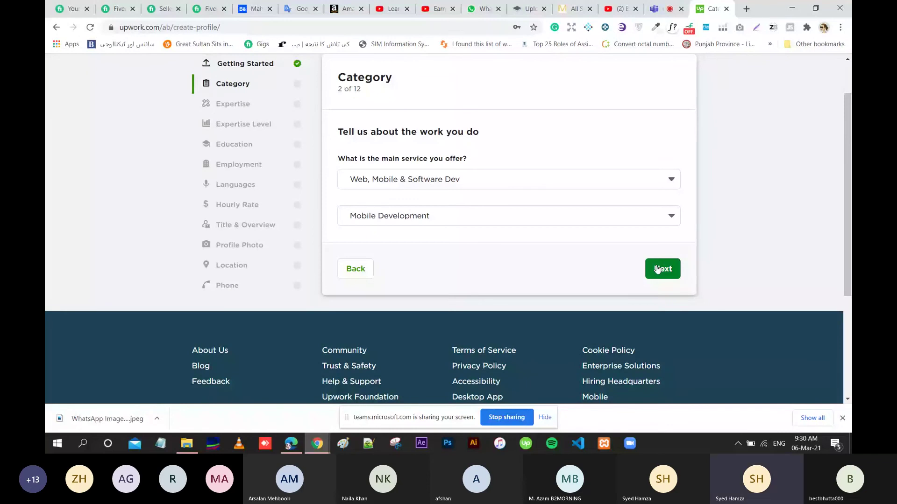
left_click(657, 269)
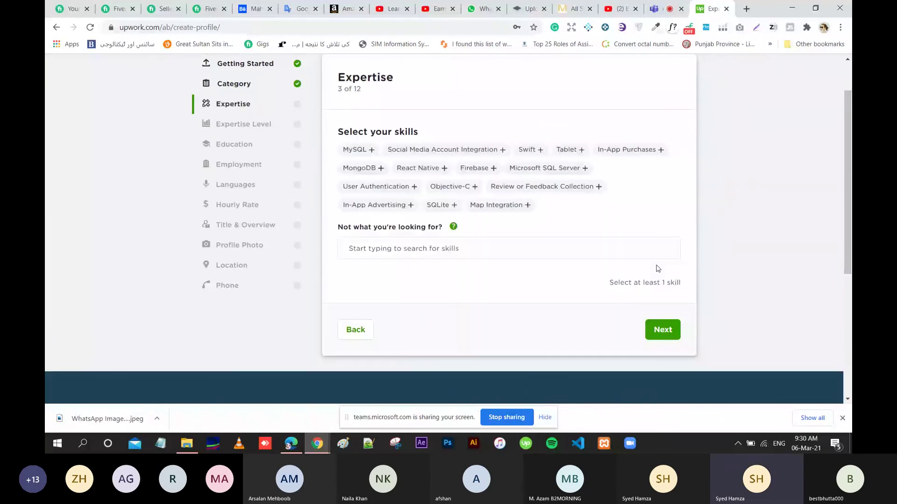
Add iPhone App Development and Mobile UI Design as profile skills.
left_click(573, 245)
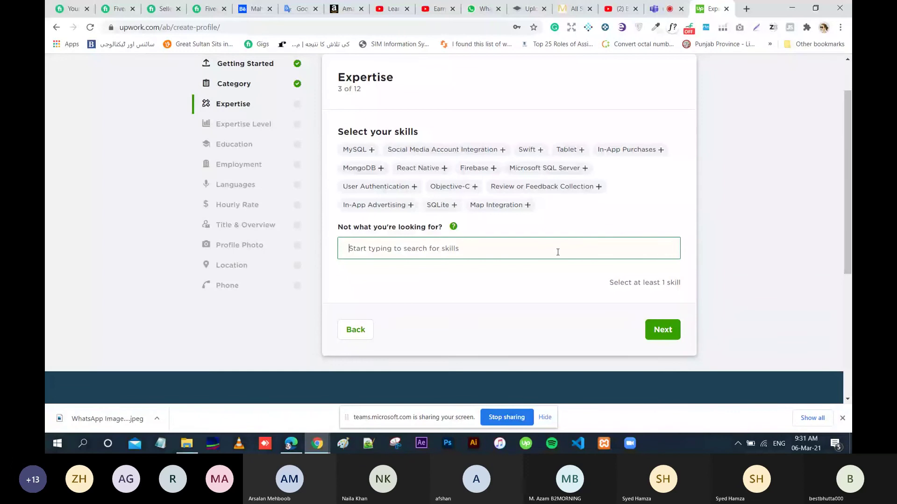
left_click(558, 252)
type("I")
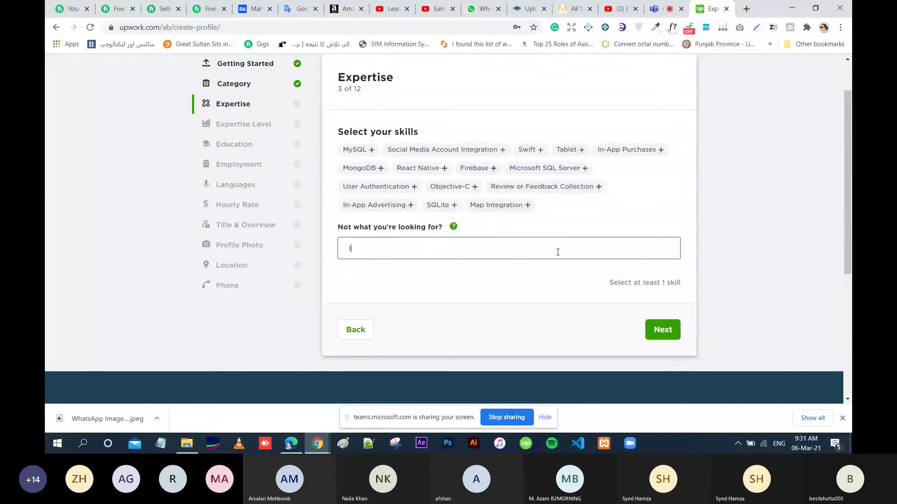
type("b")
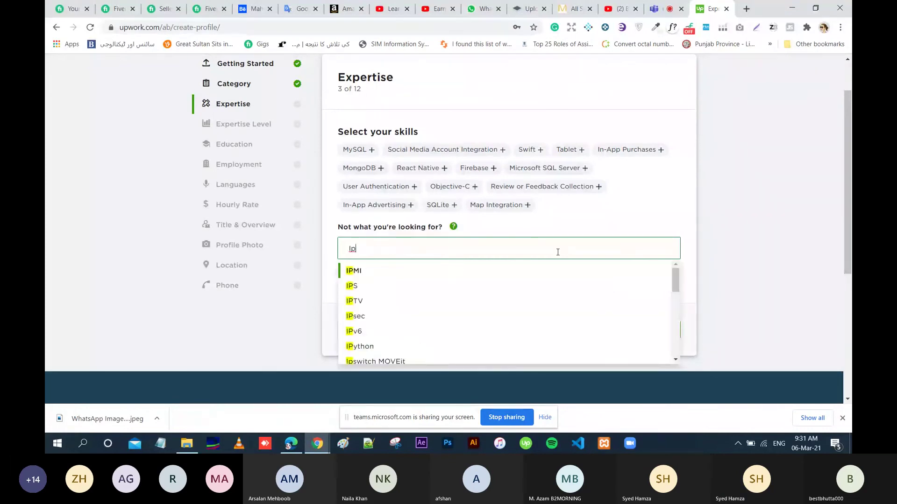
key("BackSpace")
key("BackSpace")
type("i")
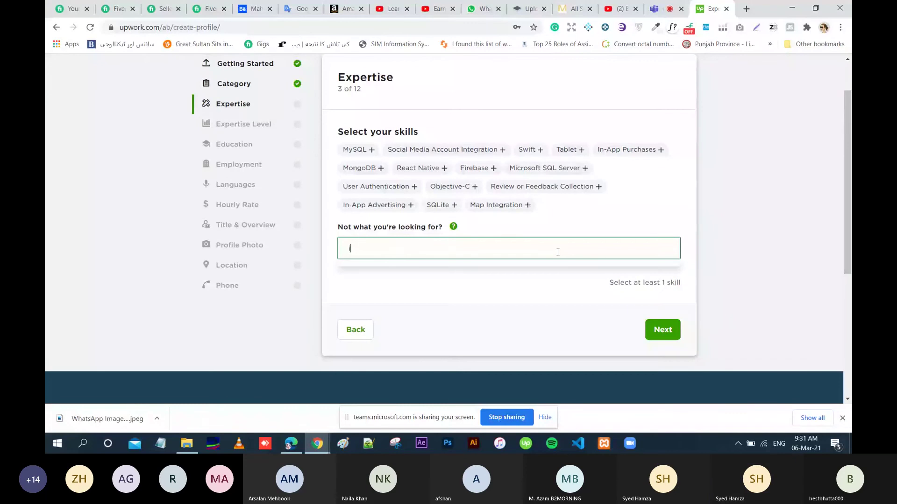
type("phone")
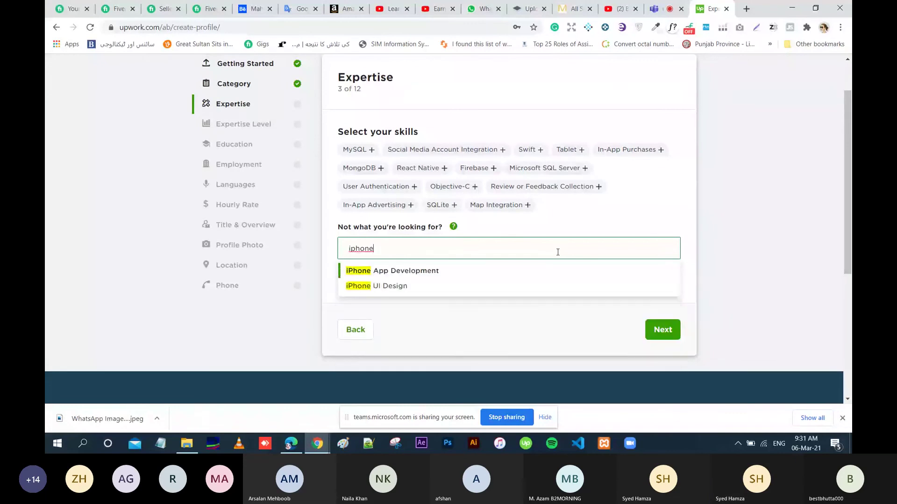
left_click(413, 276)
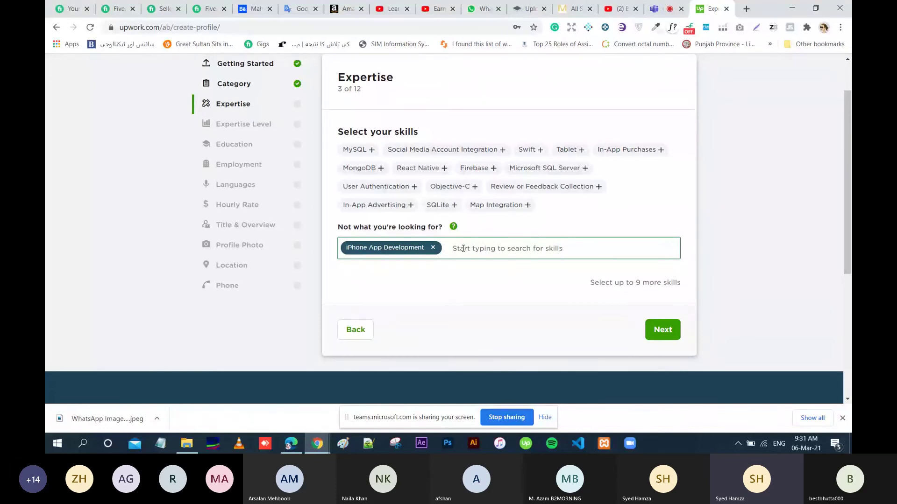
type("Mobile")
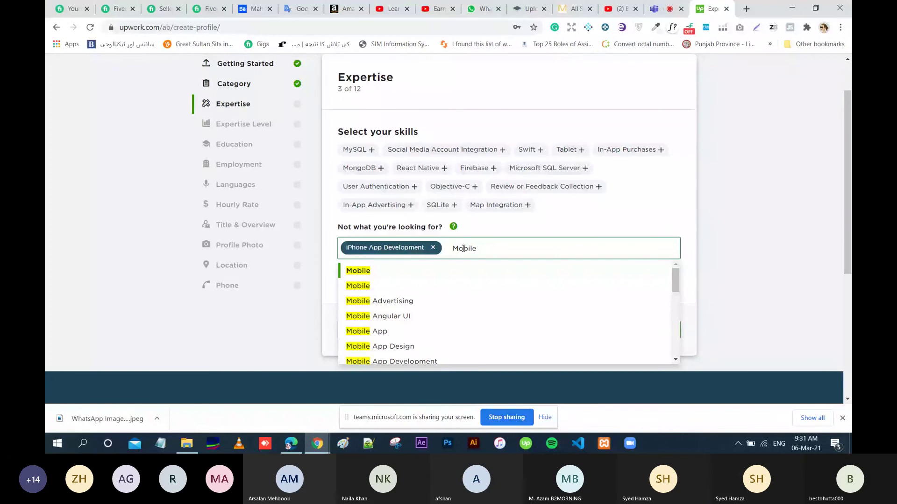
type(" u")
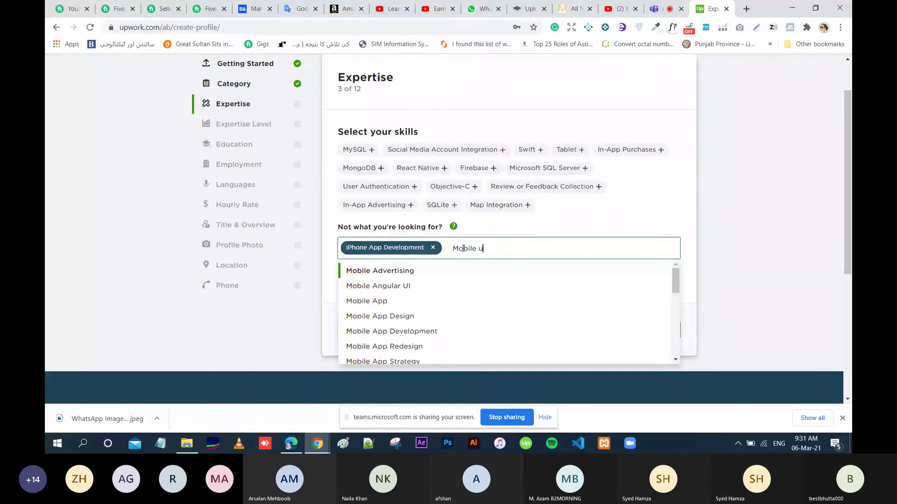
type("i")
left_click(420, 271)
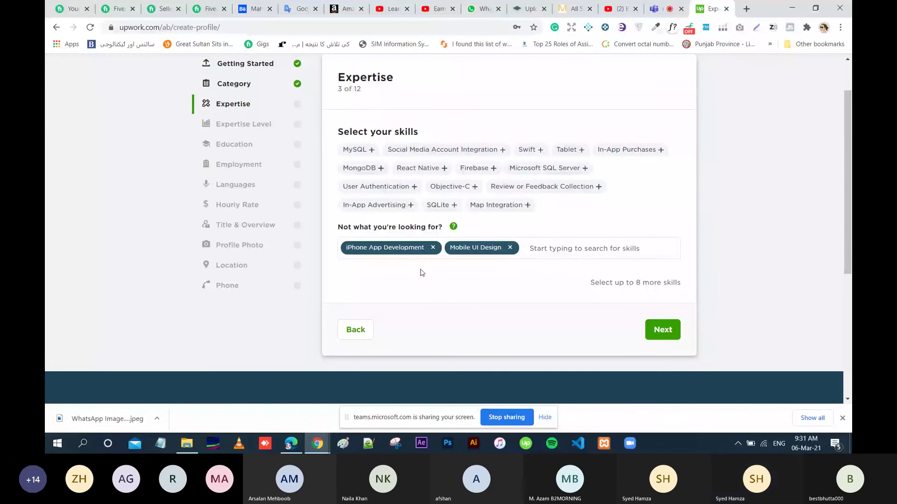
Continue to the Expertise level step and choose Entry level.
left_click(657, 333)
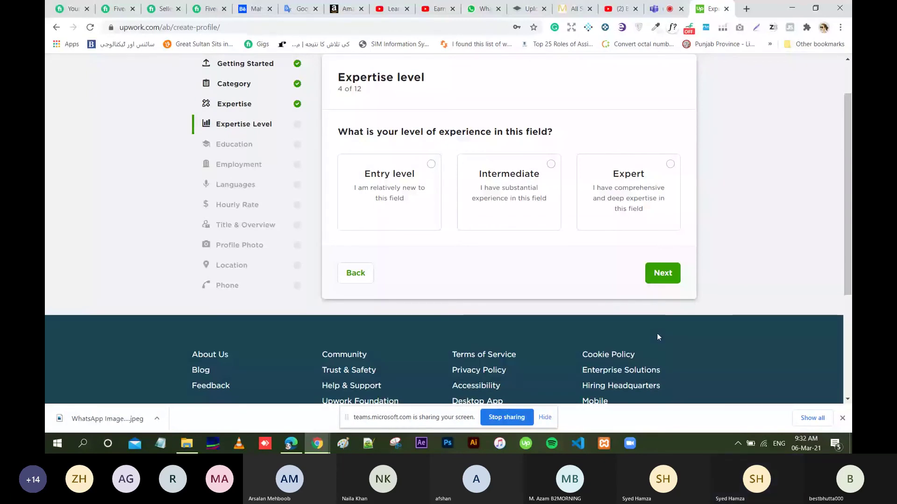
left_click(422, 201)
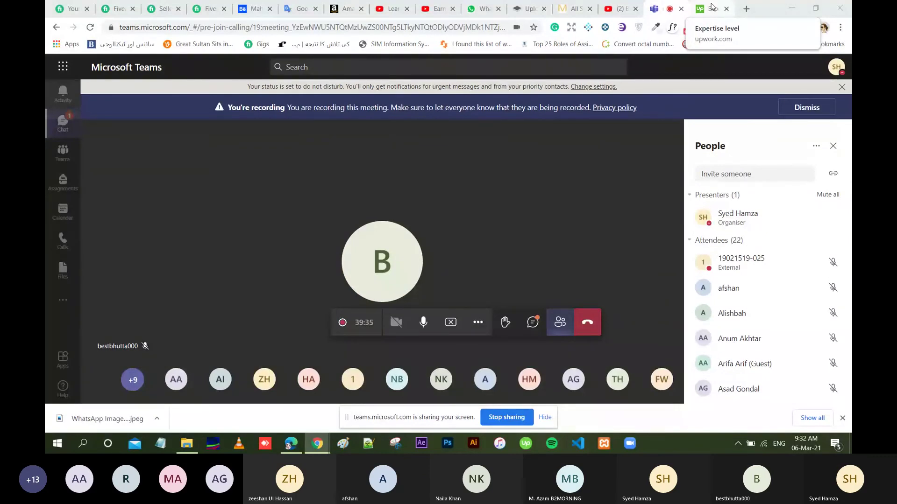
Switch back from the Teams meeting to the Upwork Expertise level tab.
left_click(711, 7)
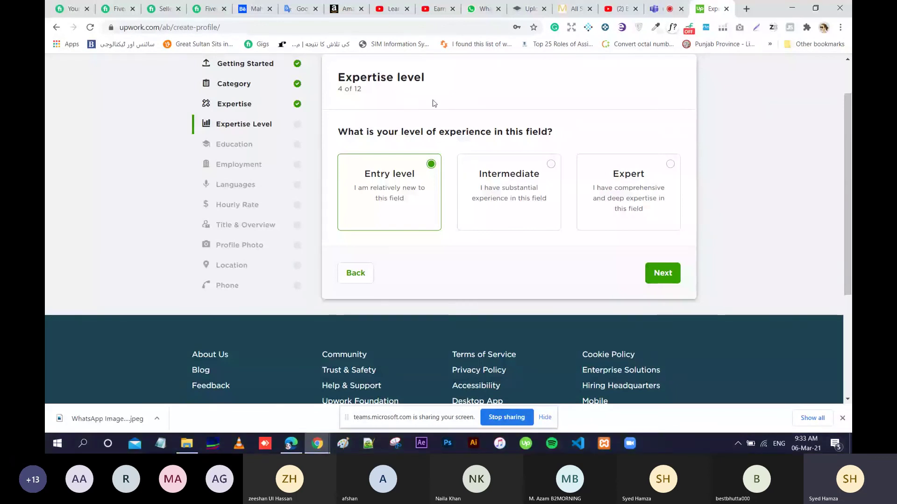
Continue past Expertise level and begin a new education entry.
left_click(666, 273)
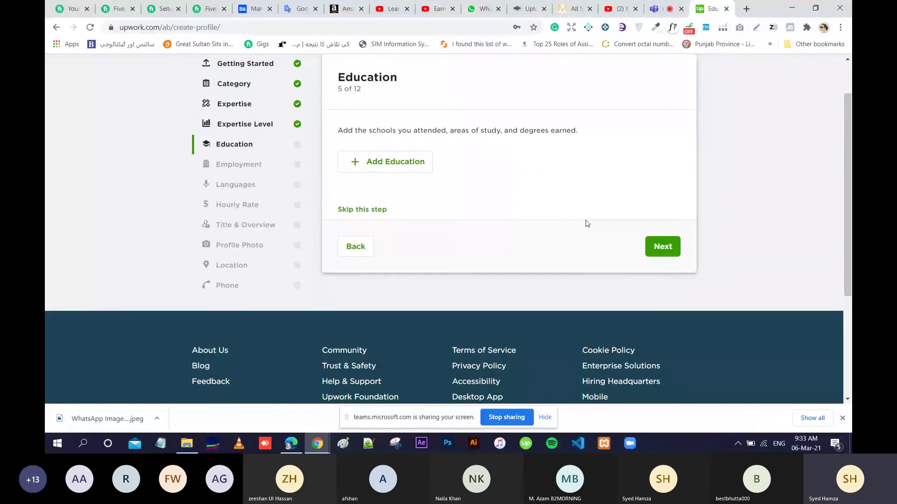
left_click(408, 162)
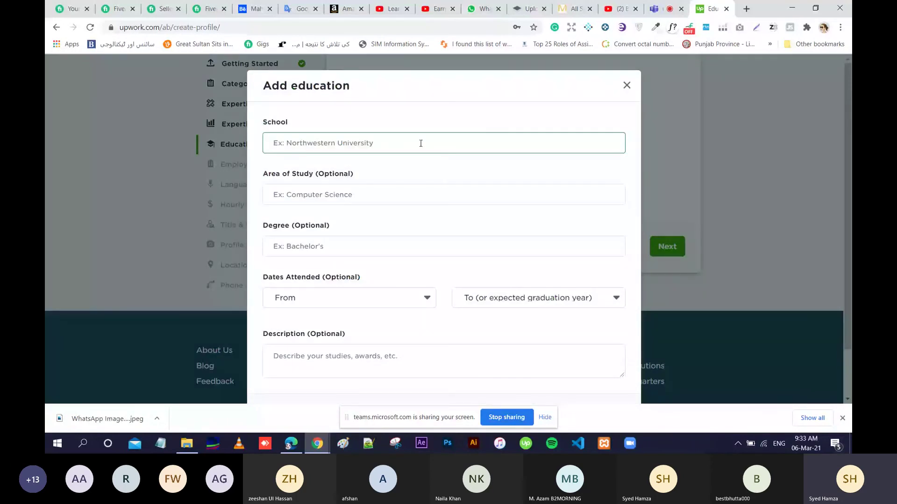
Set the school to University of Sargodha.
left_click(421, 143)
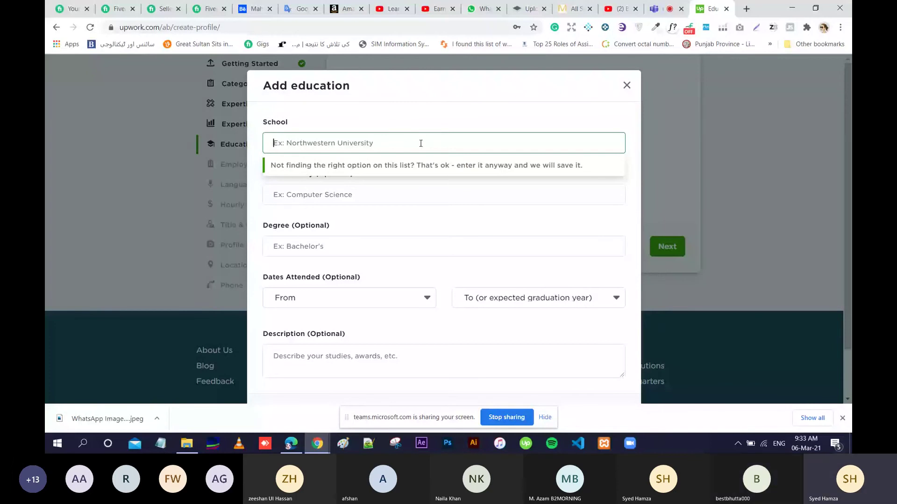
type("U")
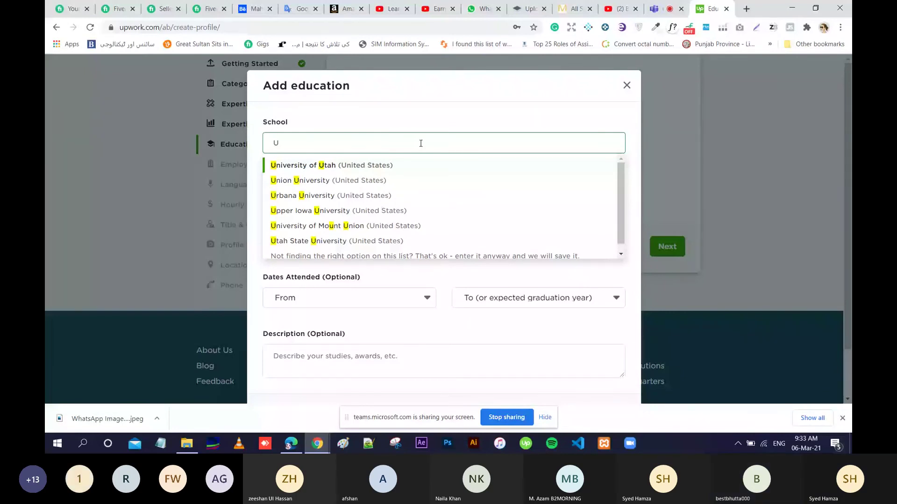
type("niversity")
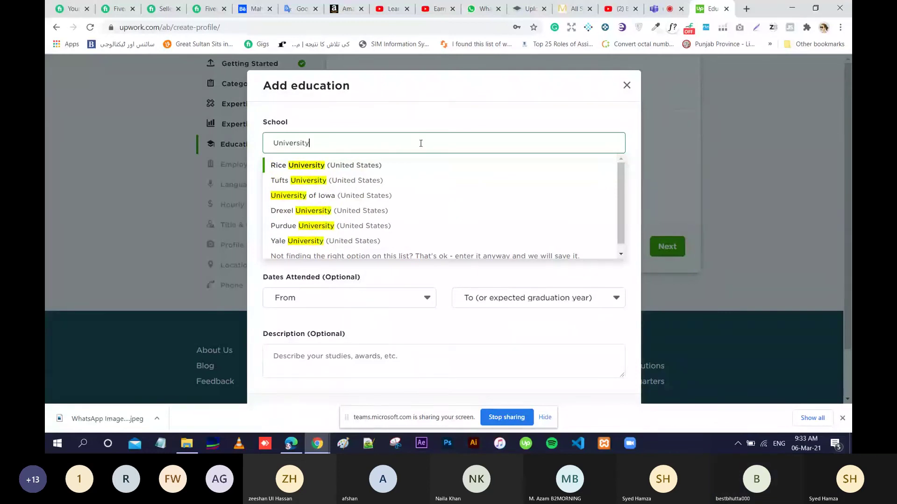
key("BackSpace")
key("BackSpace")
key("BackSpace")
key("BackSpace")
key("BackSpace")
key("BackSpace")
key("BackSpace")
key("BackSpace")
key("BackSpace")
key("BackSpace")
type("Sa")
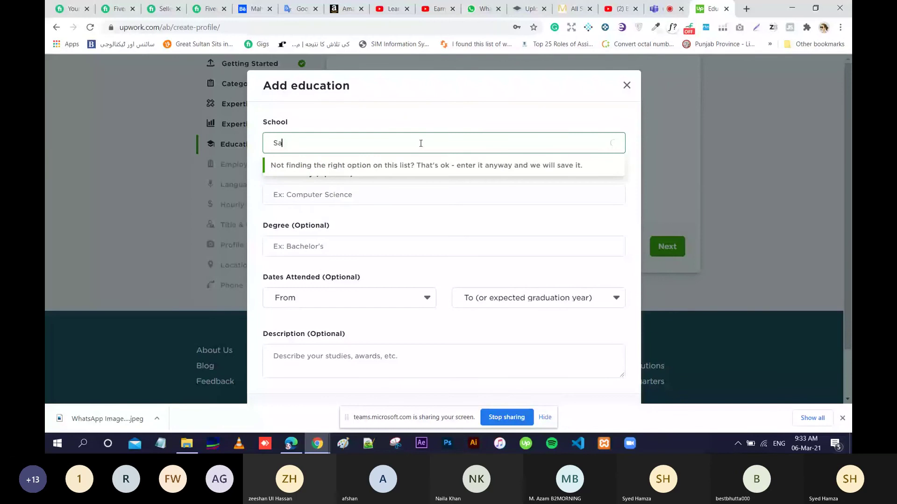
type("r")
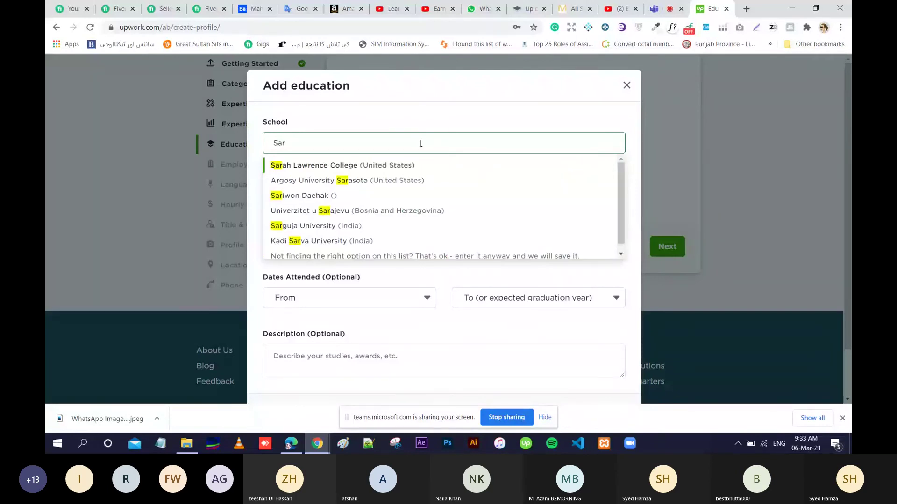
type("go")
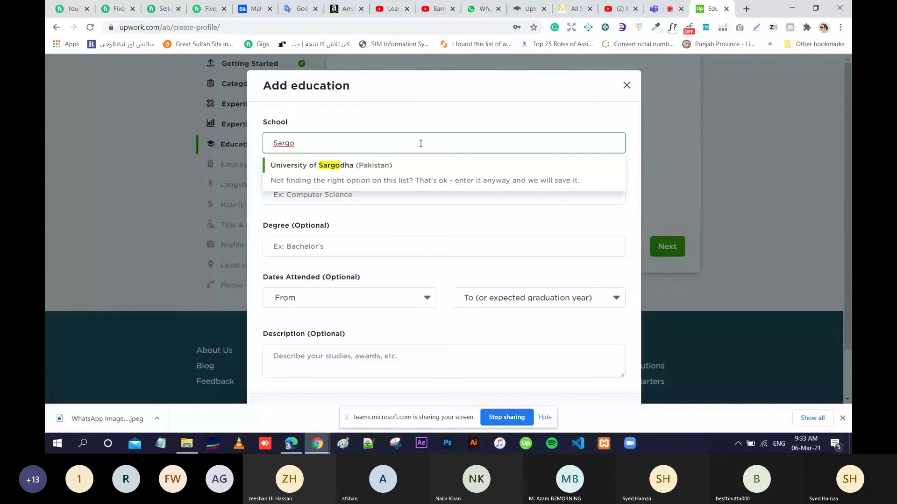
left_click(383, 165)
Set the area of study to Computer science.
left_click(375, 194)
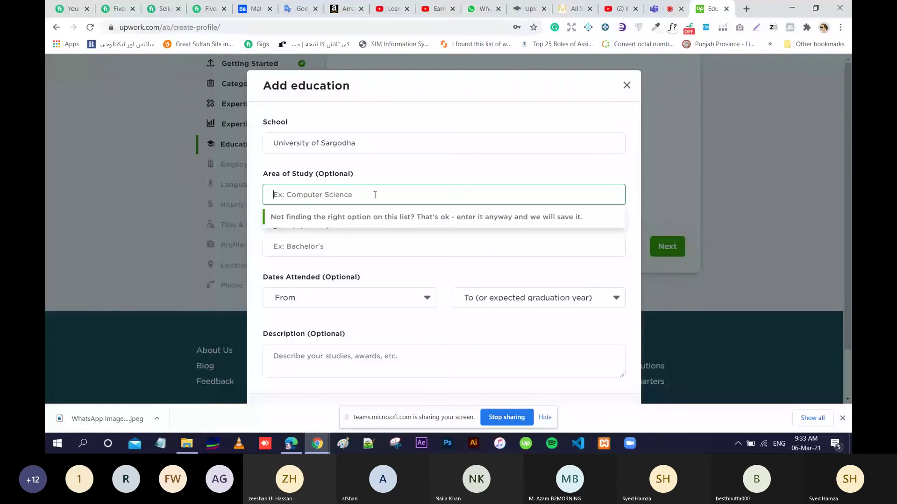
type("Computer ")
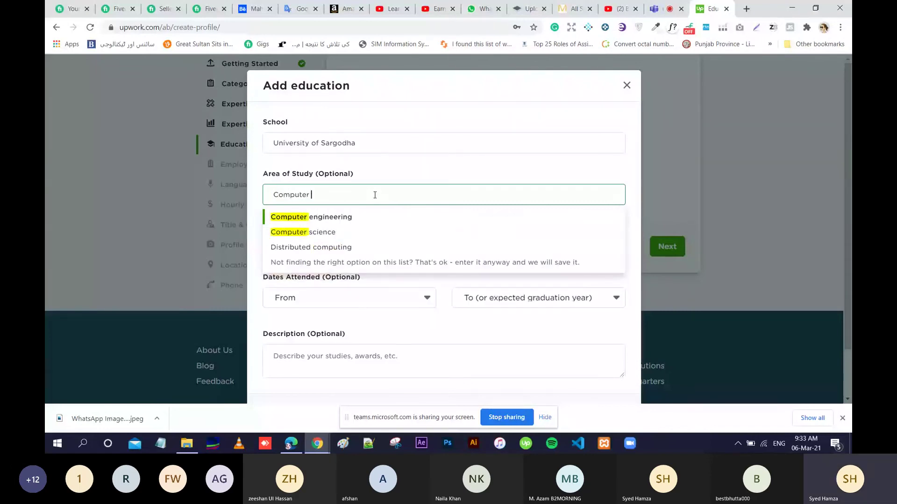
type("sc")
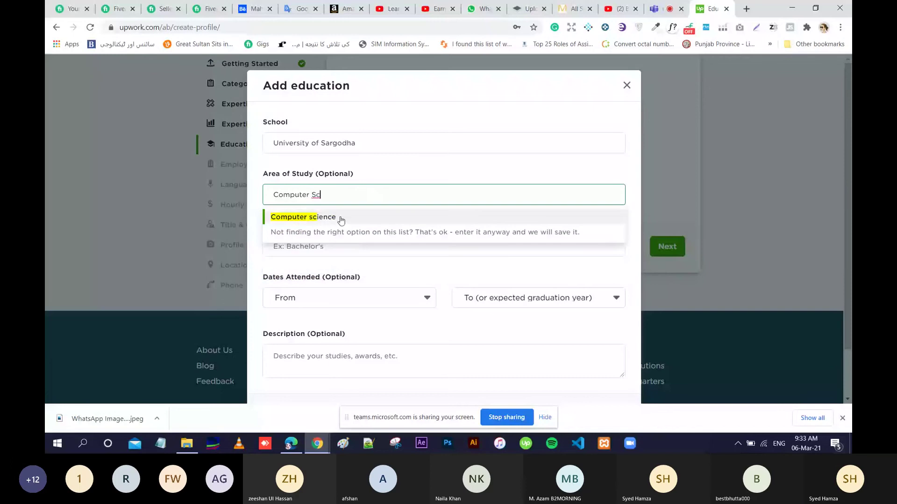
left_click(341, 219)
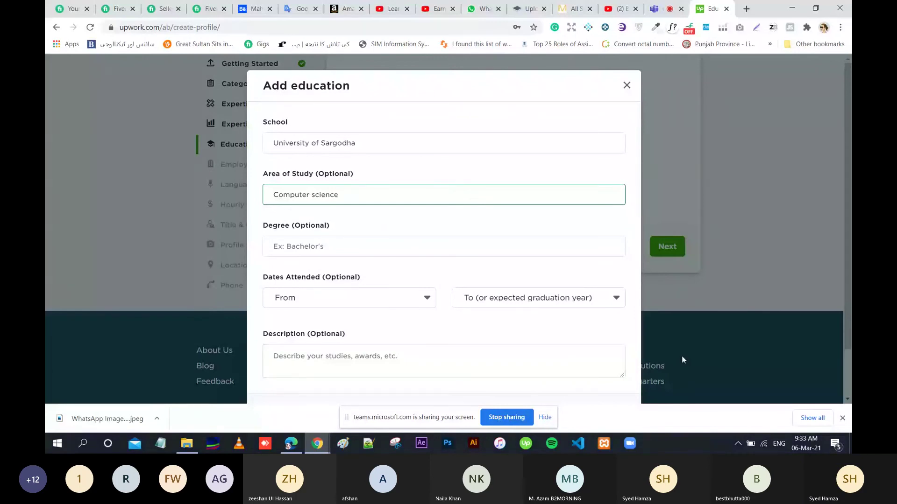
left_click(495, 126)
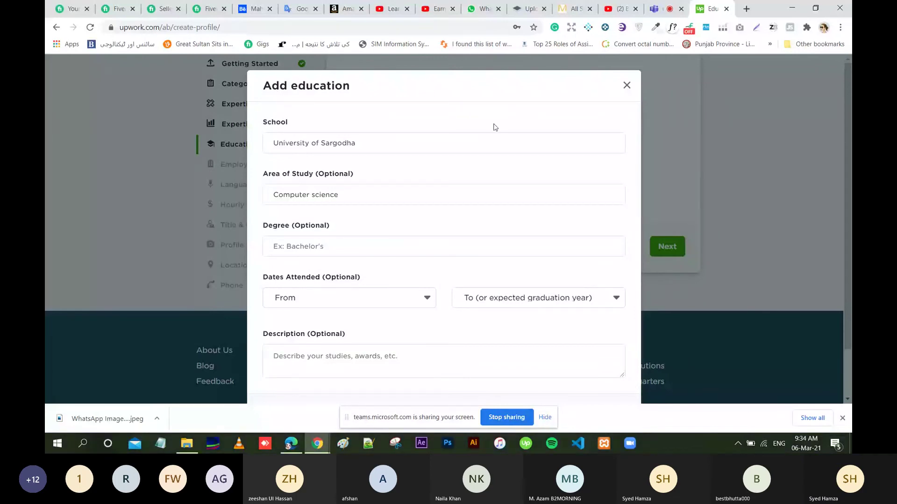
Dismiss the screen-sharing notice and downloads bar, then save the education entry.
triple_click(488, 76)
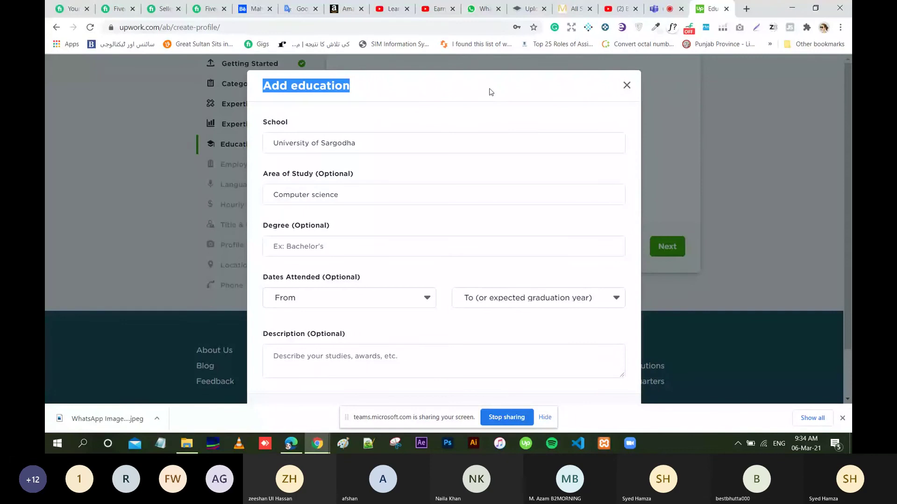
left_click(837, 176)
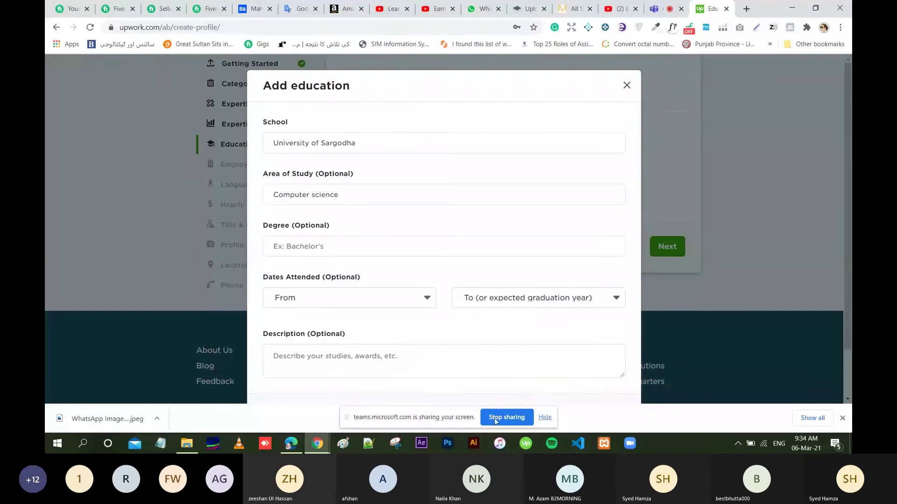
left_click(543, 418)
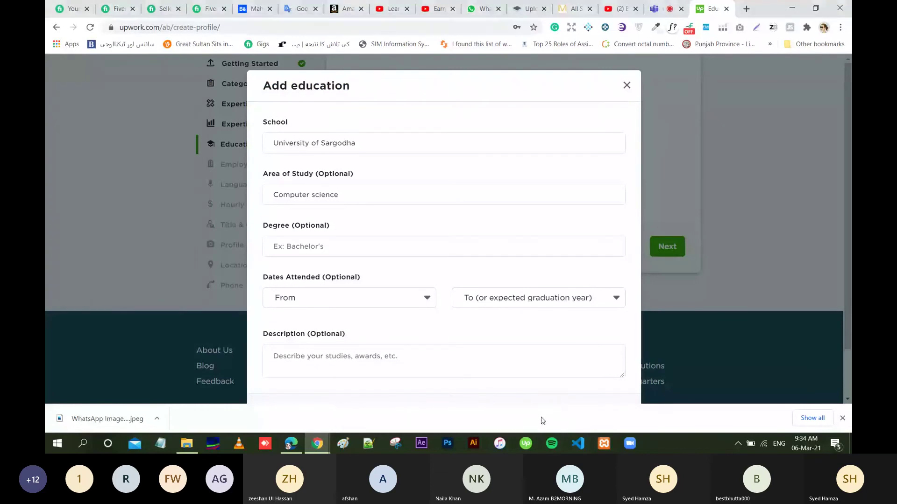
left_click(844, 417)
left_click(617, 422)
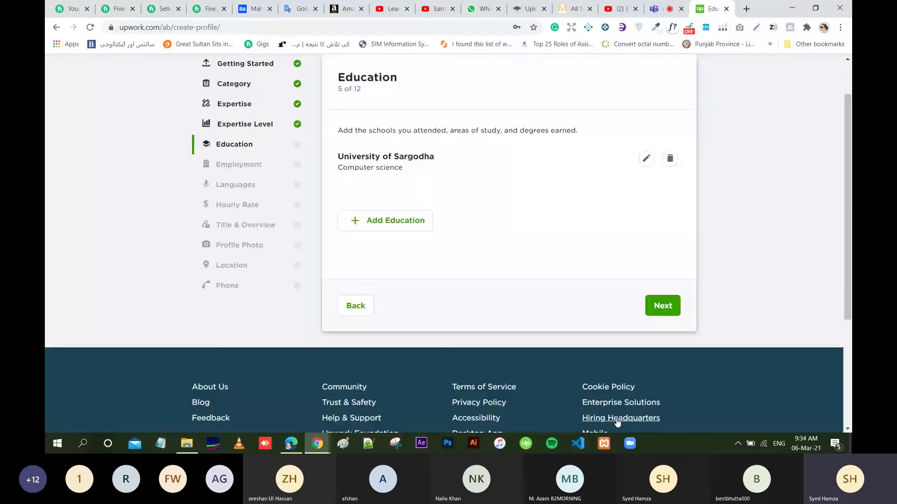
Finish the Education step and move on to Employment.
left_click(666, 305)
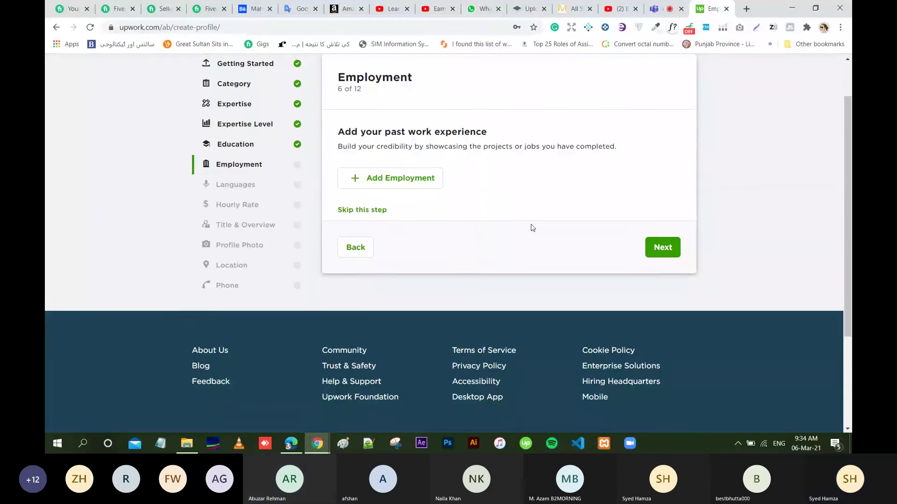
Skip employment and set English proficiency to Fluent.
left_click(377, 210)
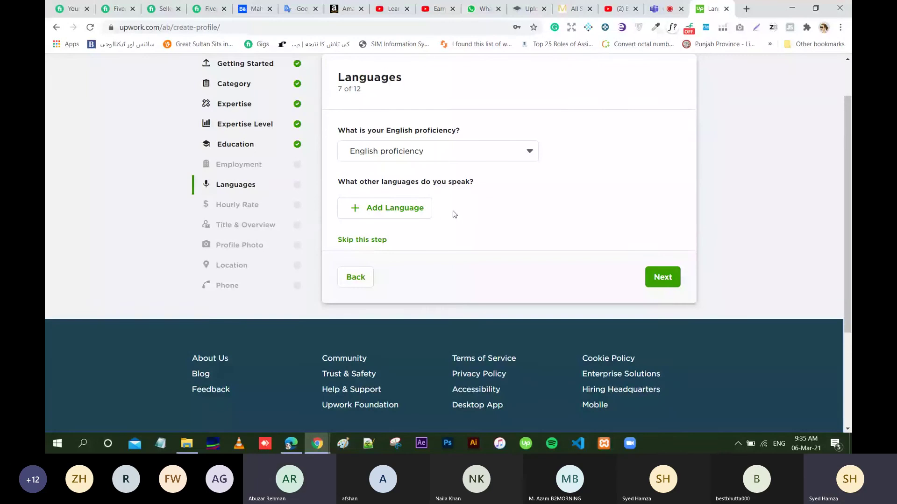
left_click(516, 162)
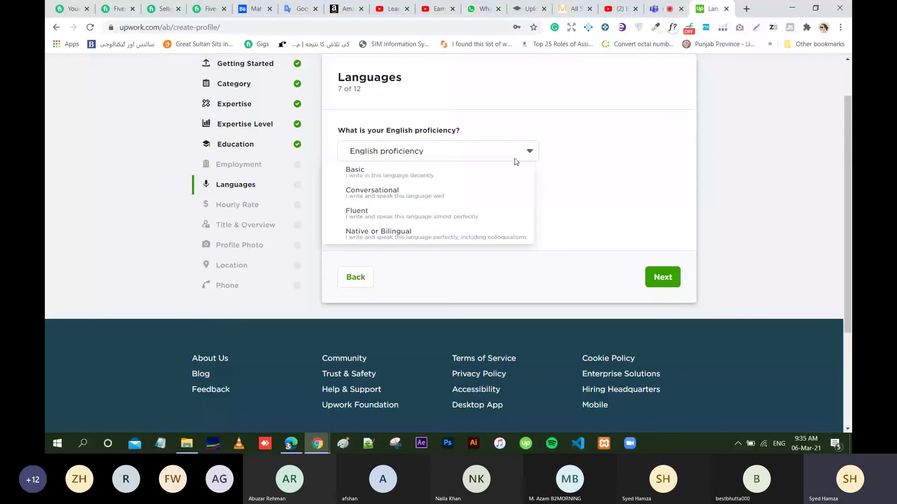
left_click(421, 213)
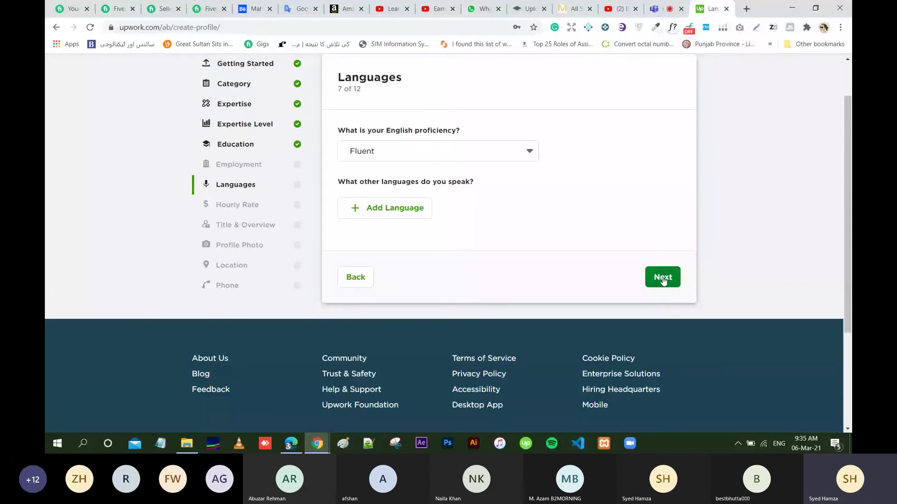
left_click(663, 279)
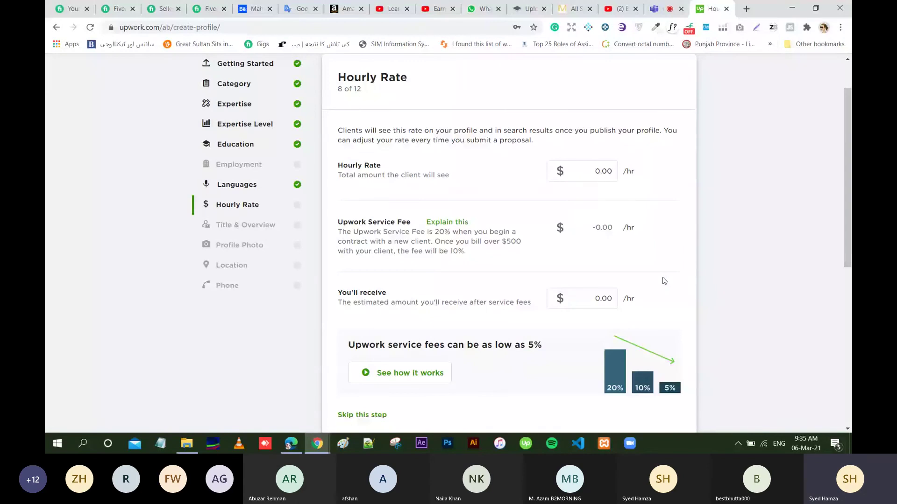
Set the hourly rate to 20 and continue.
type("20")
scroll(664, 280, "down", 7)
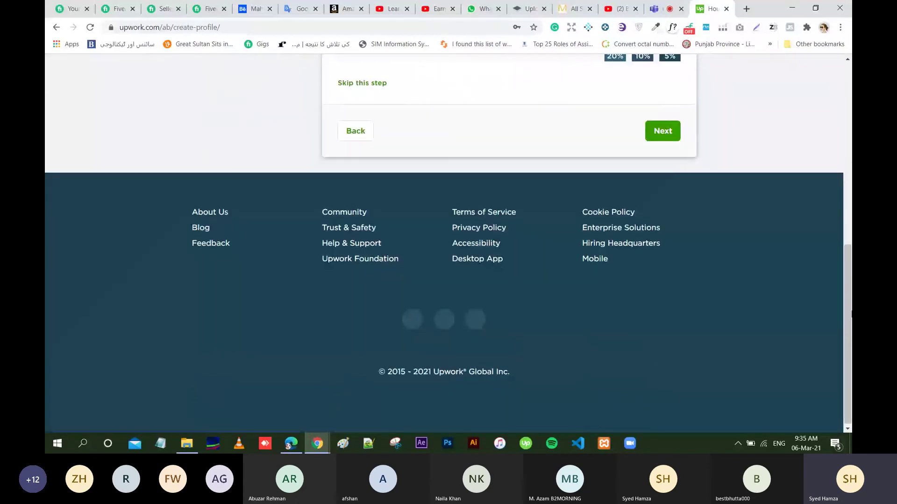
left_click(665, 131)
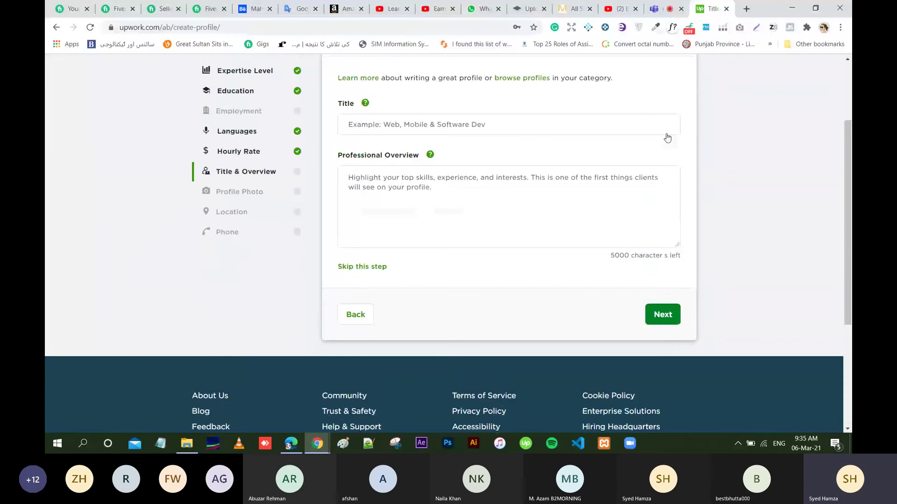
Enter 'Mobile Developer' as the profile title.
left_click(531, 178)
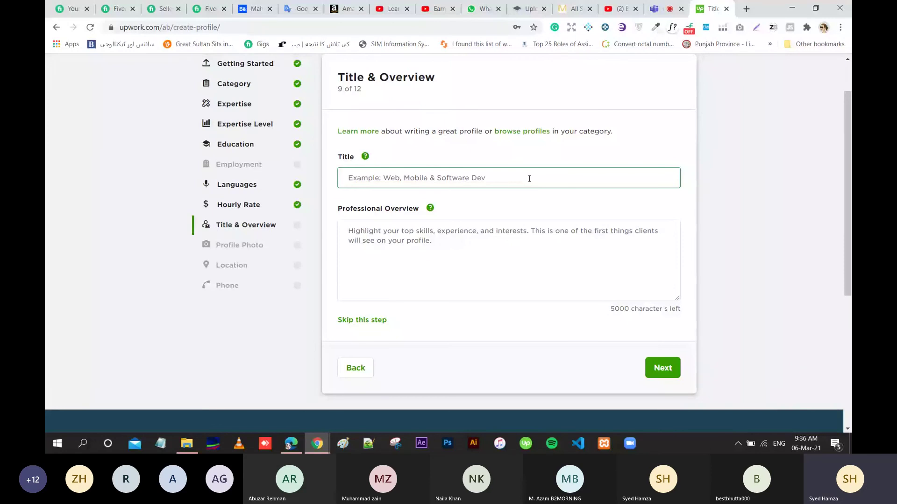
type("Mobile Dev")
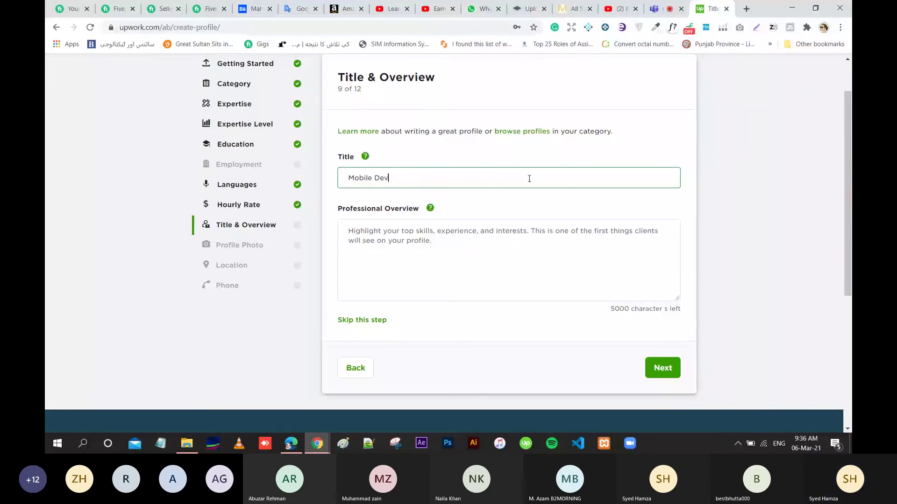
type("e")
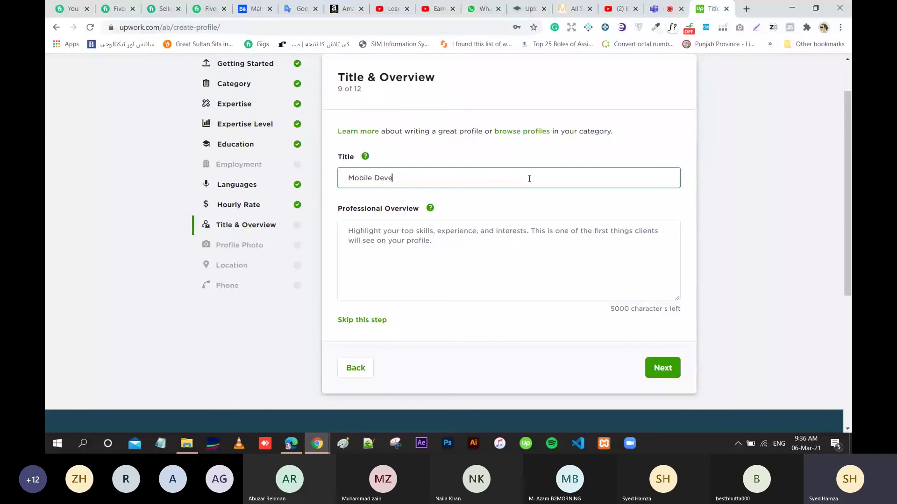
type("loper")
Begin the overview with 'Hi', the freelancer's name, and 'I'm mobile app developer'.
left_click(397, 274)
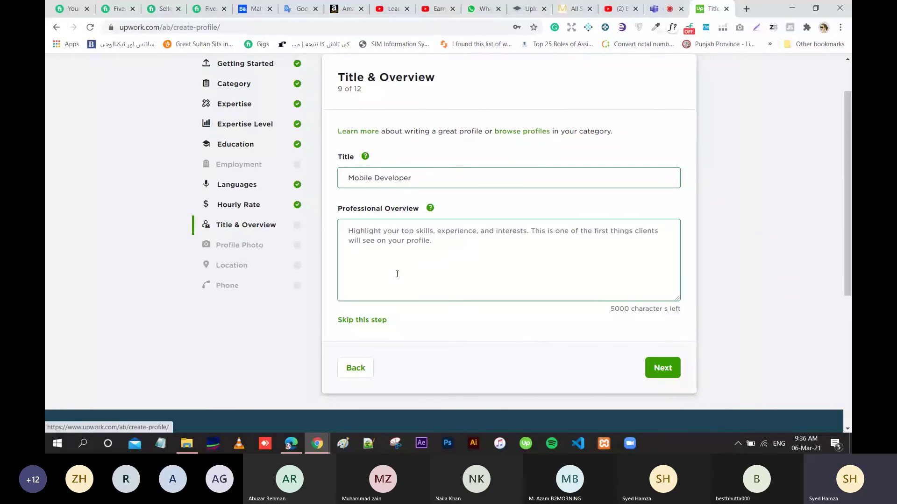
left_click(396, 260)
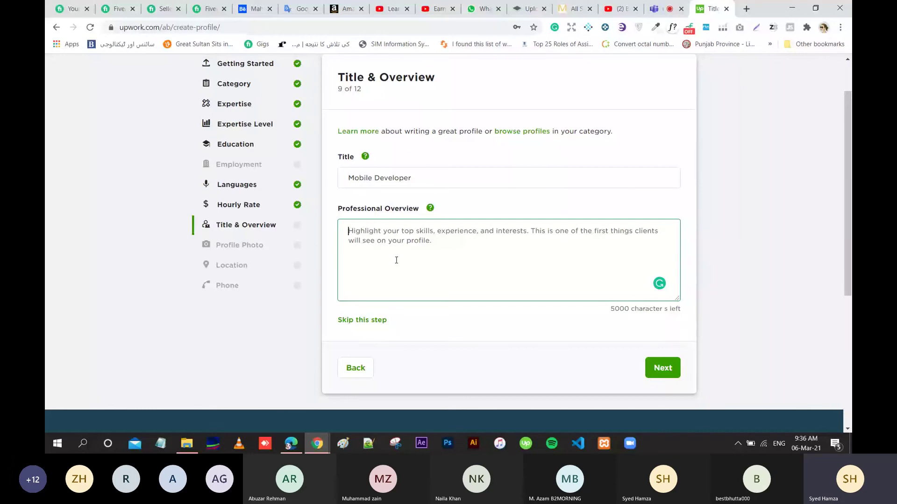
type("Hi")
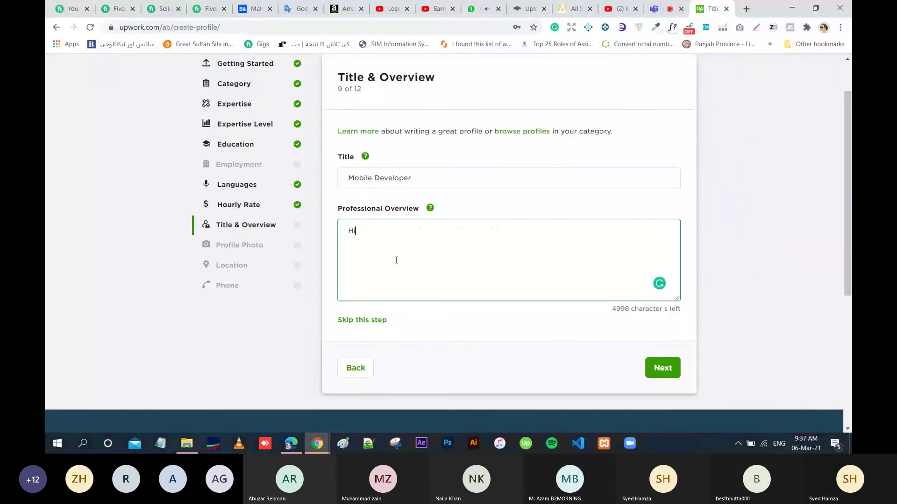
key("Return")
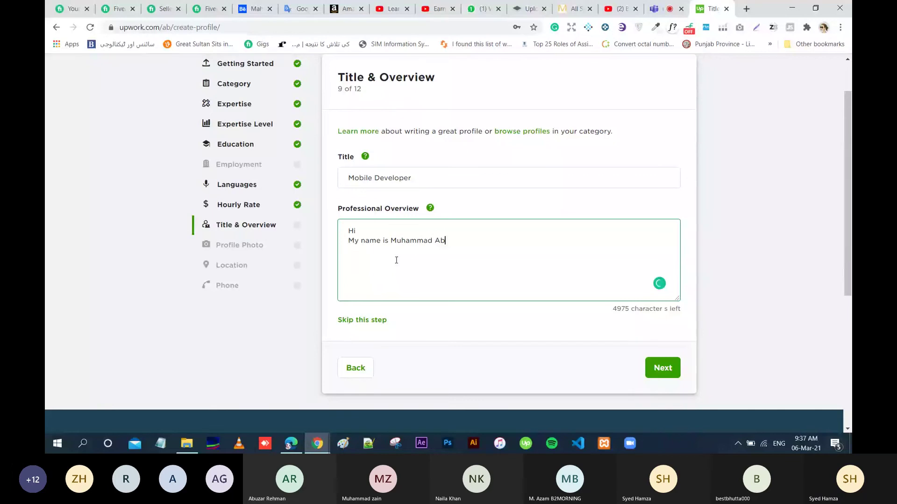
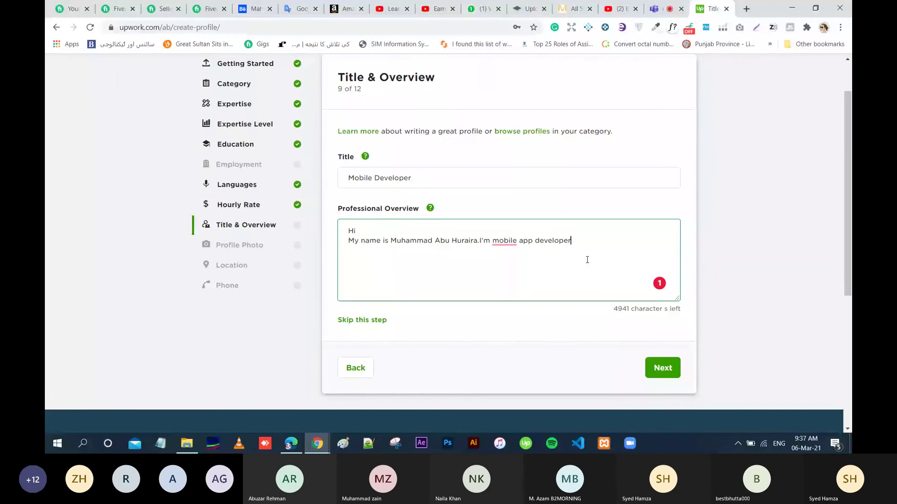
Add 3 years of experience and the Iphone App Development and Mobile UI Design services.
type("wi")
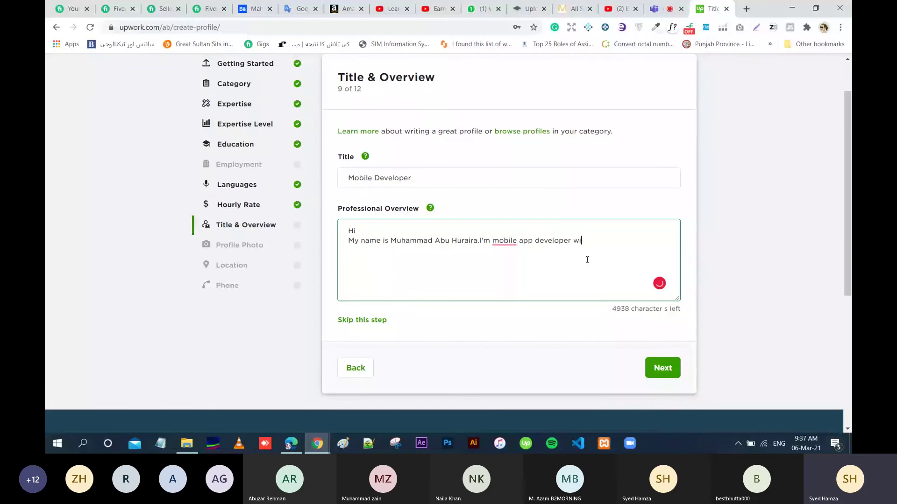
type("th 3 ye")
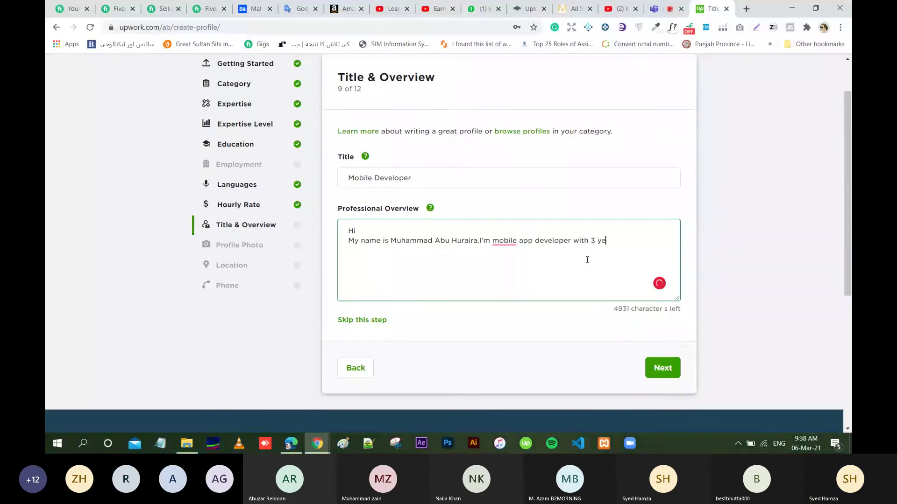
type("ars of exper")
type("i")
type("ned")
key("BackSpace")
key("BackSpace")
key("BackSpace")
type("ence.")
key("Return")
type("I'm")
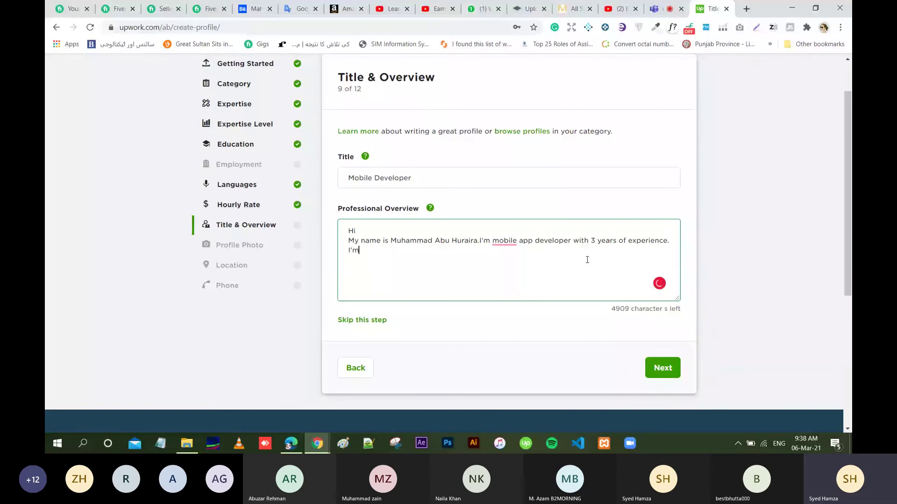
type(" here to facili")
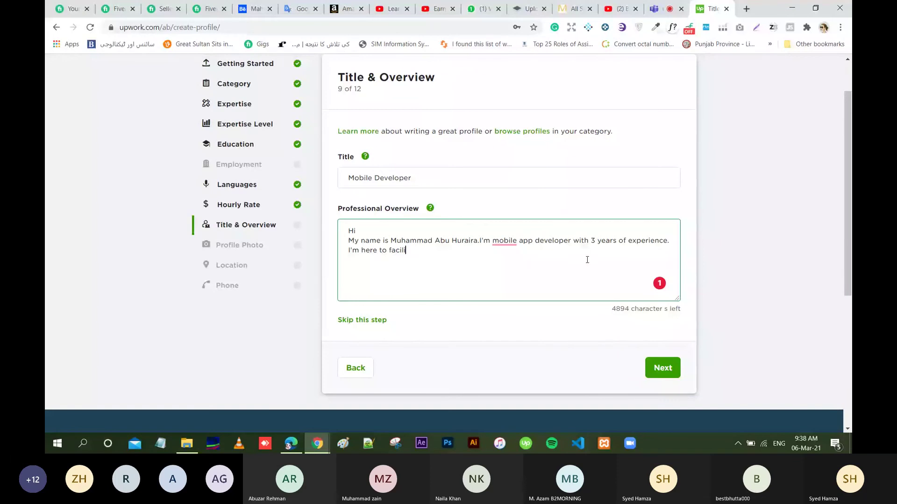
type("tate you with the se")
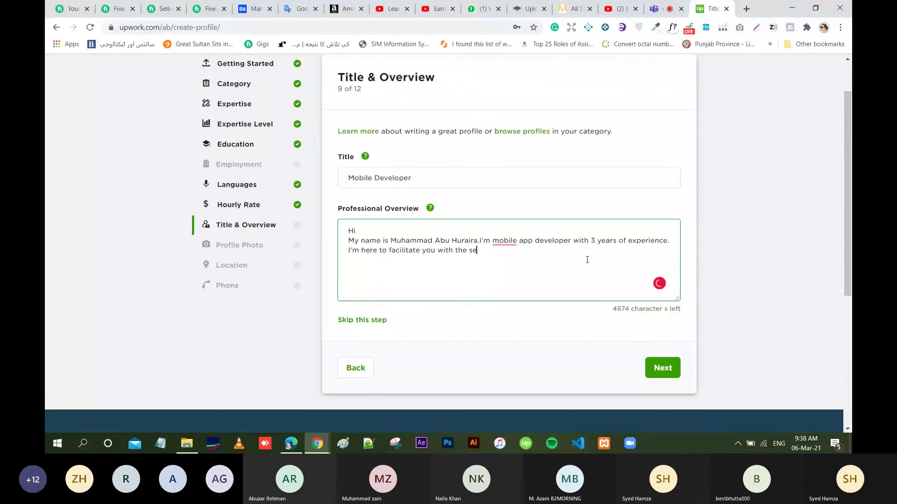
type("rvic")
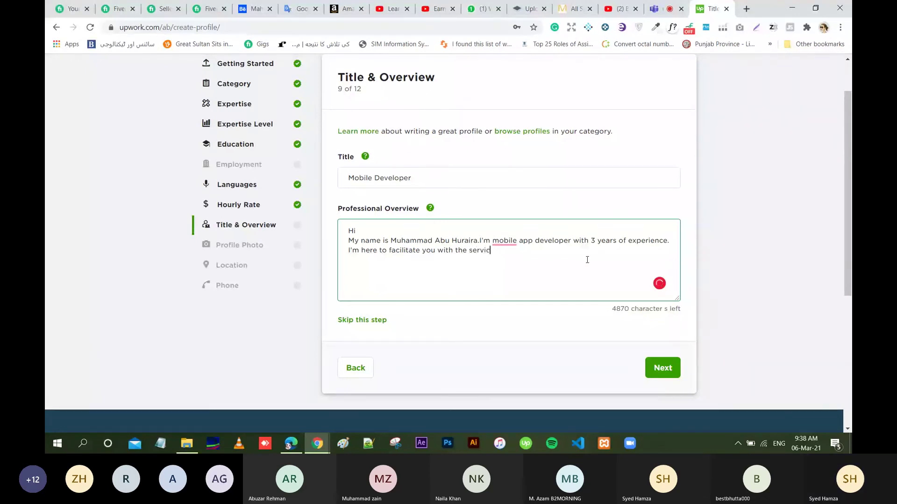
type("es of Iphi")
key("BackSpace")
type("one App ")
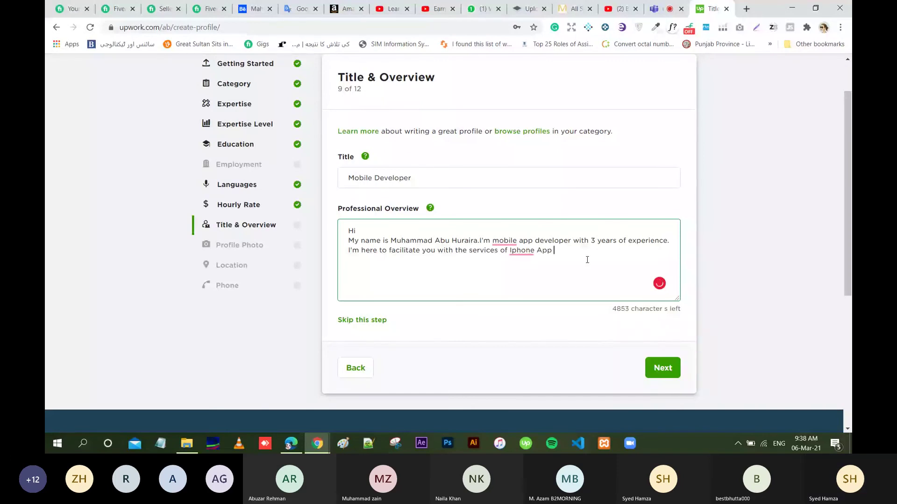
type("Development and Mobile ")
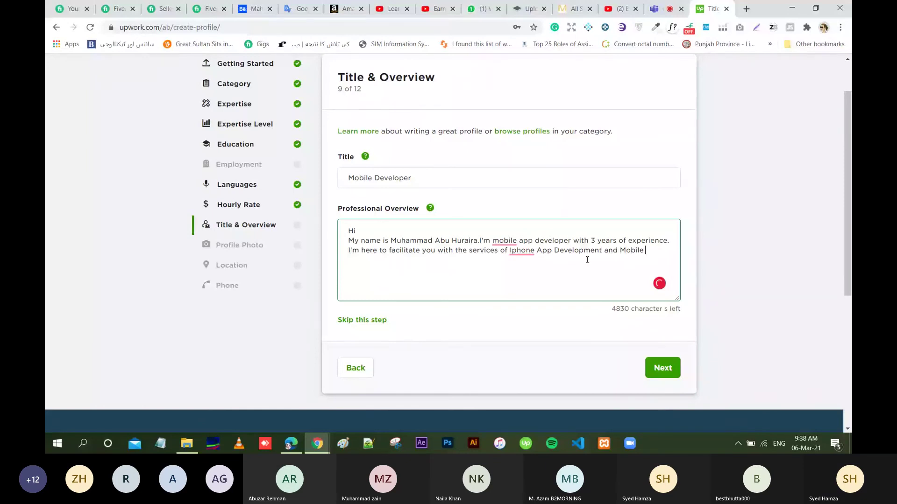
type("UI Design.")
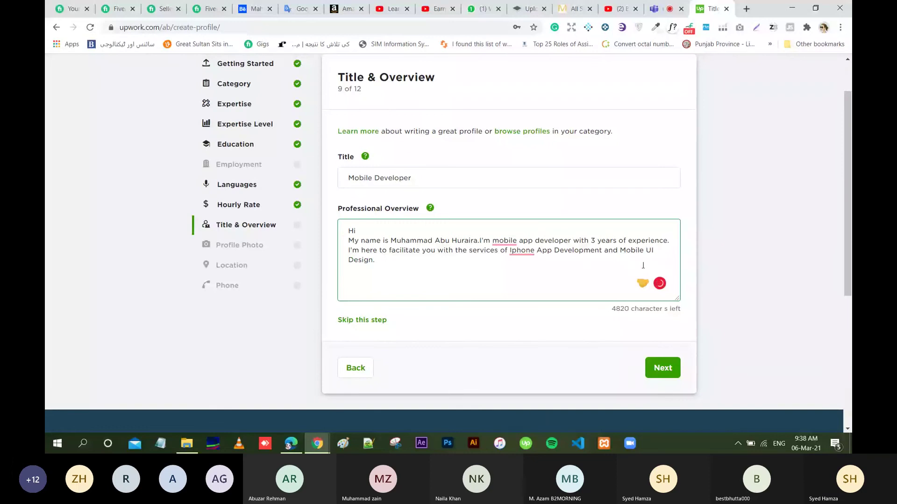
Correct the overview: add 'a' before mobile and change Iphone to iPhone.
mouse_move(509, 240)
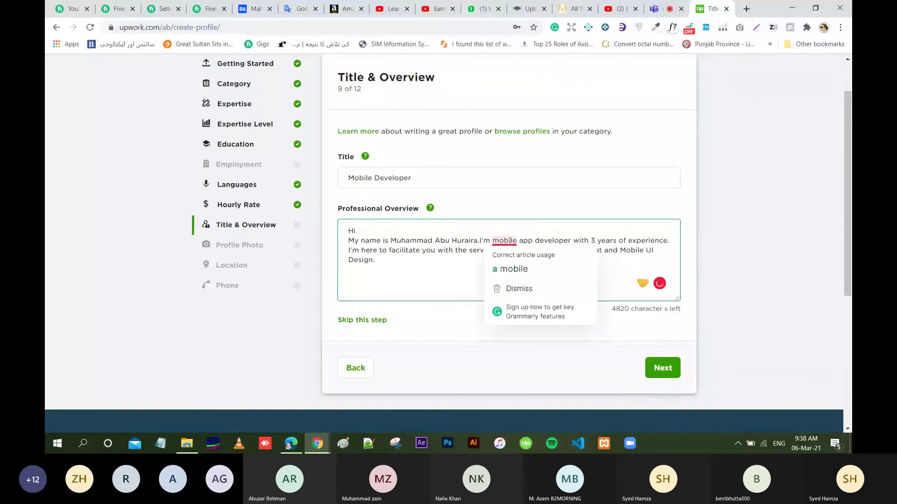
left_click(512, 269)
mouse_move(516, 261)
left_click(521, 276)
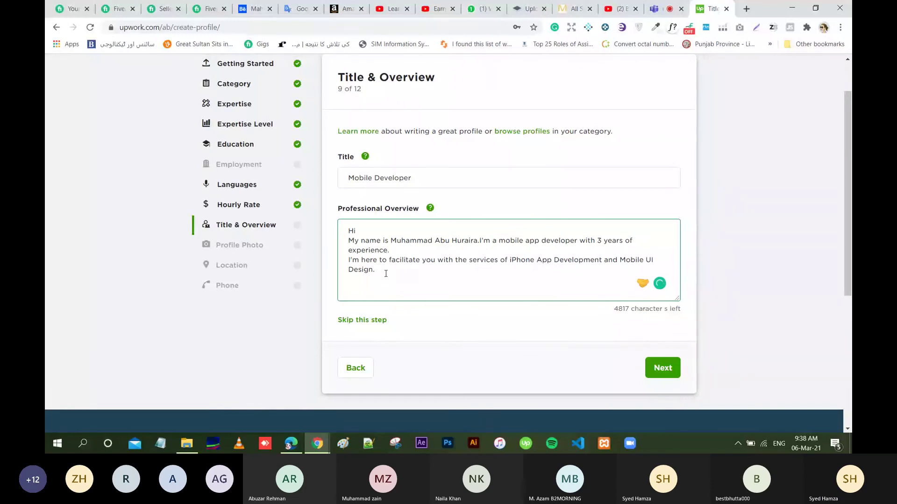
End the overview with 'Thank's for visiting my profile.' and submit Title & Overview.
key("Return")
type("I have")
key("BackSpace")
key("BackSpace")
key("BackSpace")
key("BackSpace")
key("BackSpace")
key("BackSpace")
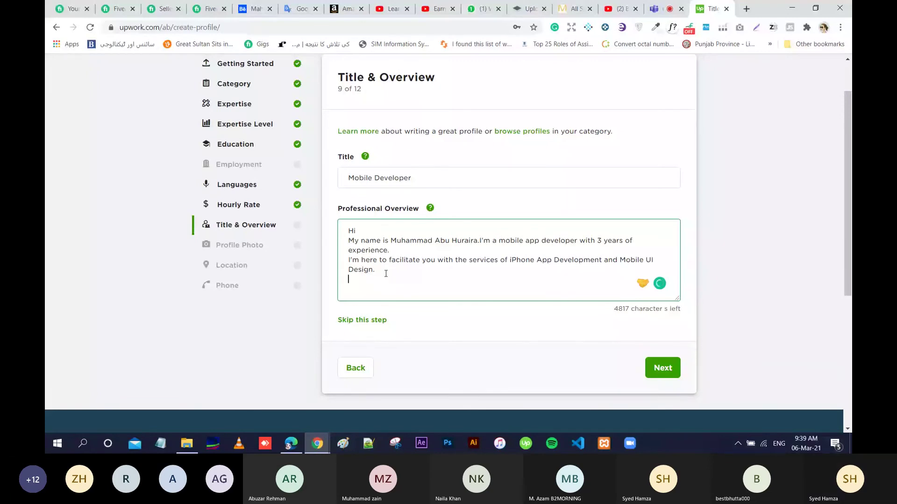
type("Thank's for visiting my profile")
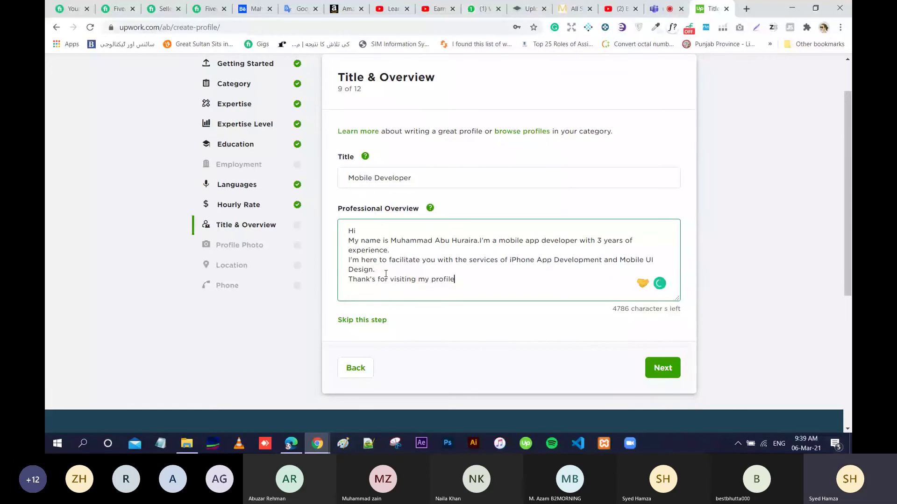
type(".")
double_click(620, 309)
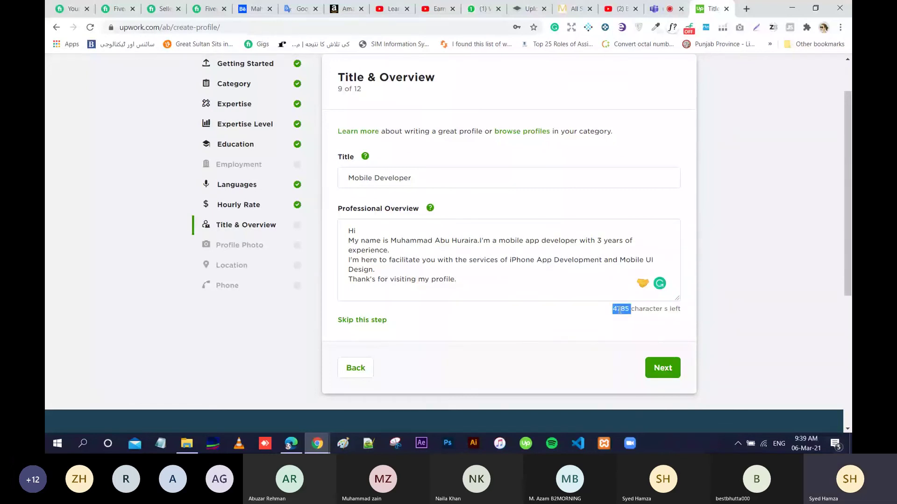
left_click(517, 261)
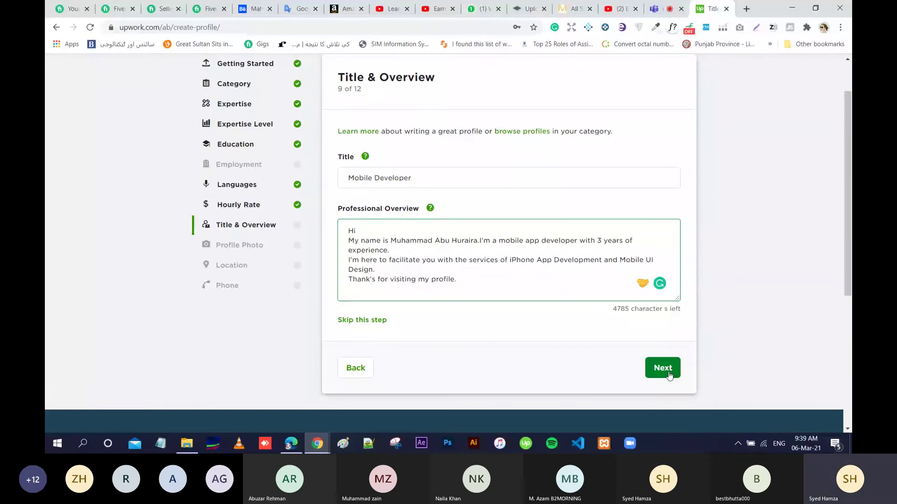
left_click(669, 372)
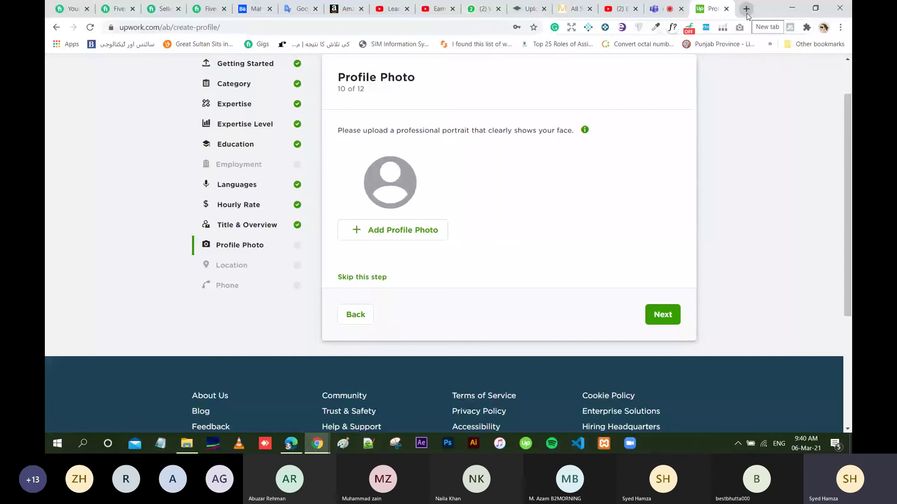
Scroll back to the top of the Profile Photo step (10 of 12).
scroll(850, 76, "up", 2)
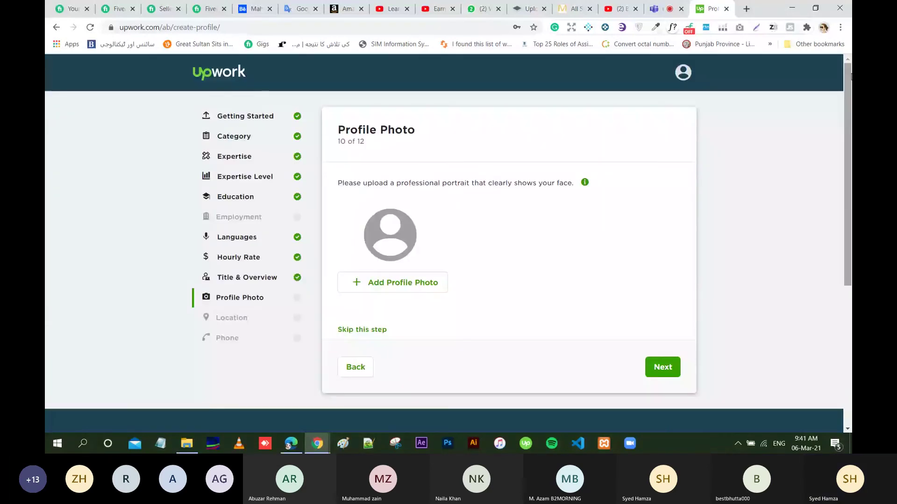
Search Google Images for 'boy pic' in a new browser tab.
left_click(747, 9)
type("b")
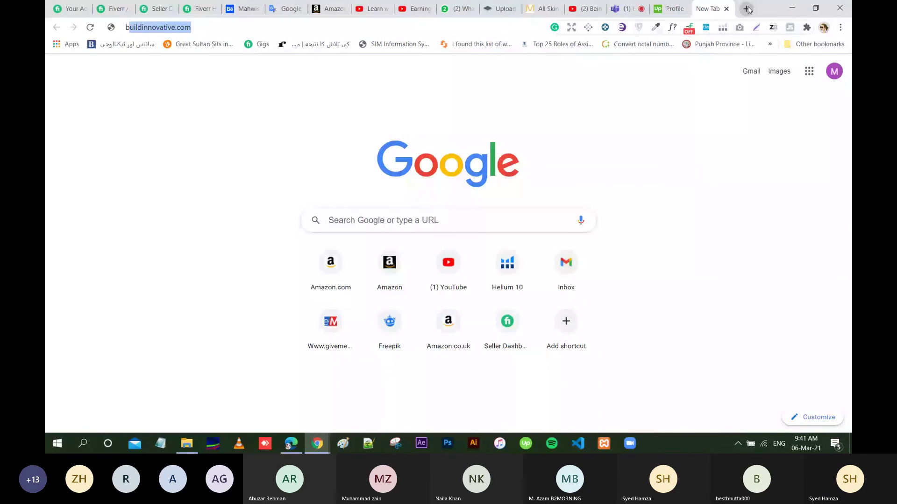
type("oy pic")
key("Return")
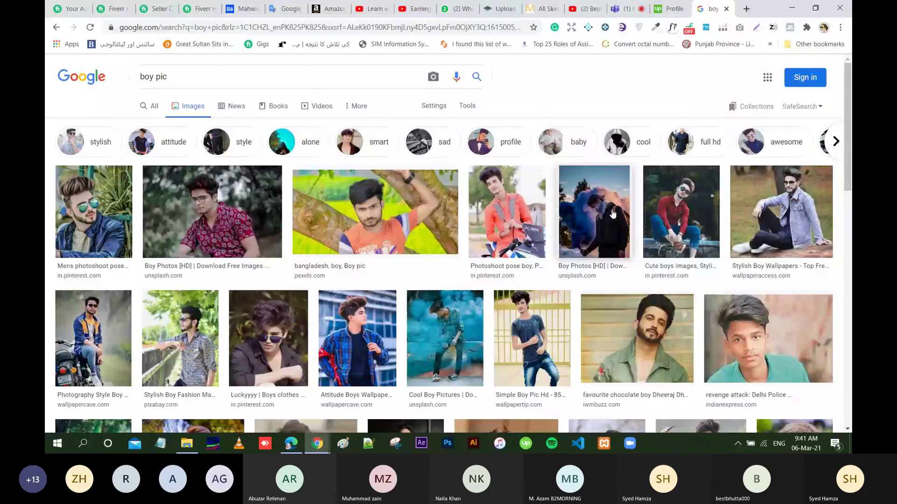
Save the image of a boy playing PUBG to Downloads.
scroll(612, 214, "down", 3)
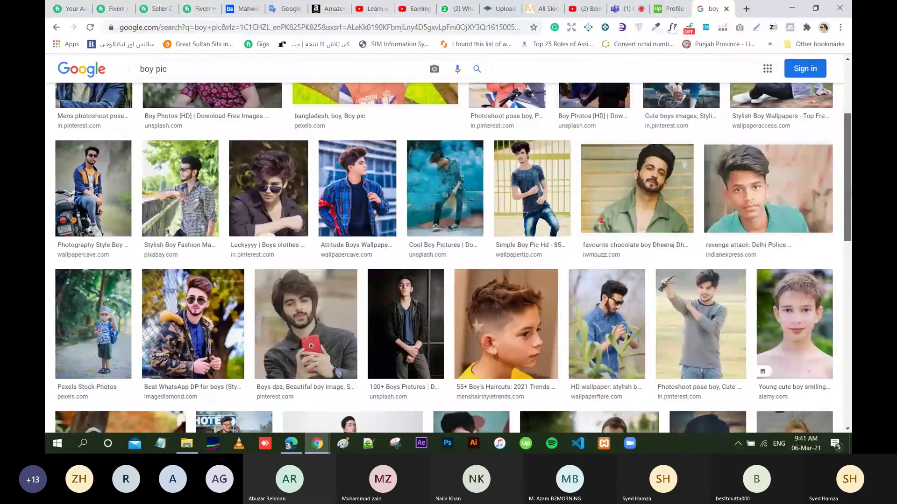
scroll(277, 242, "down", 8)
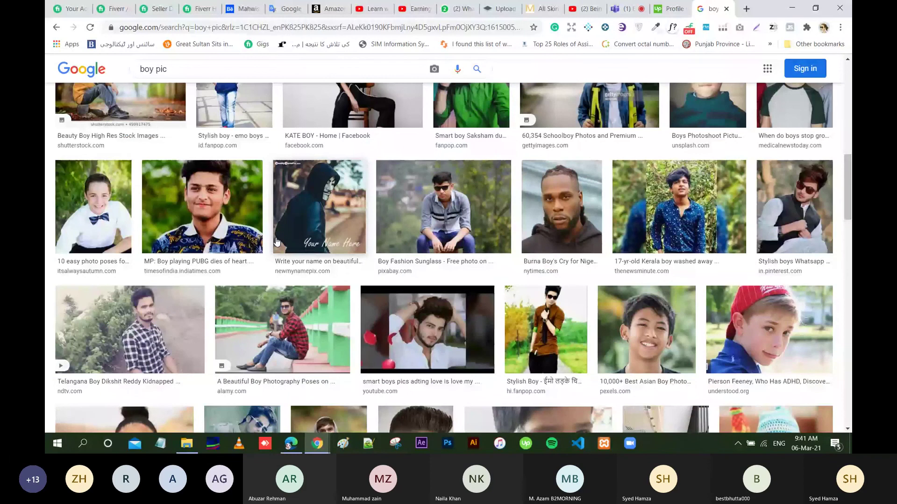
left_click(254, 241)
right_click(657, 188)
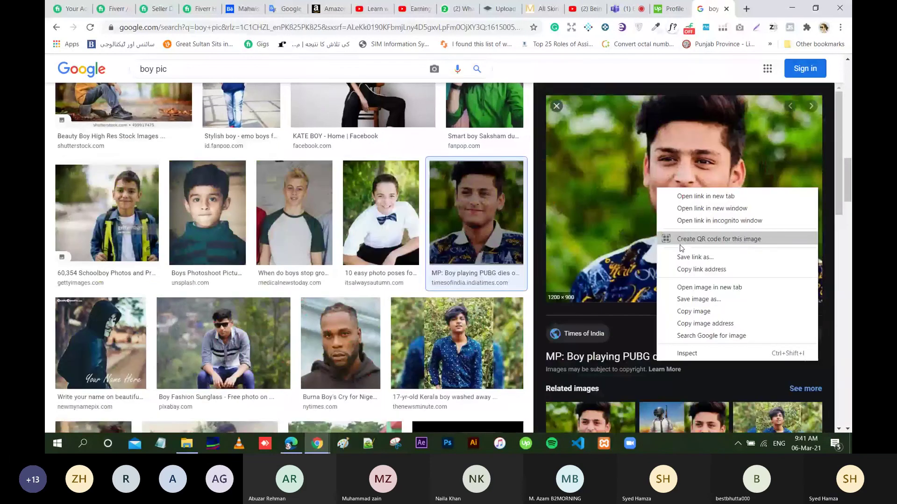
left_click(688, 300)
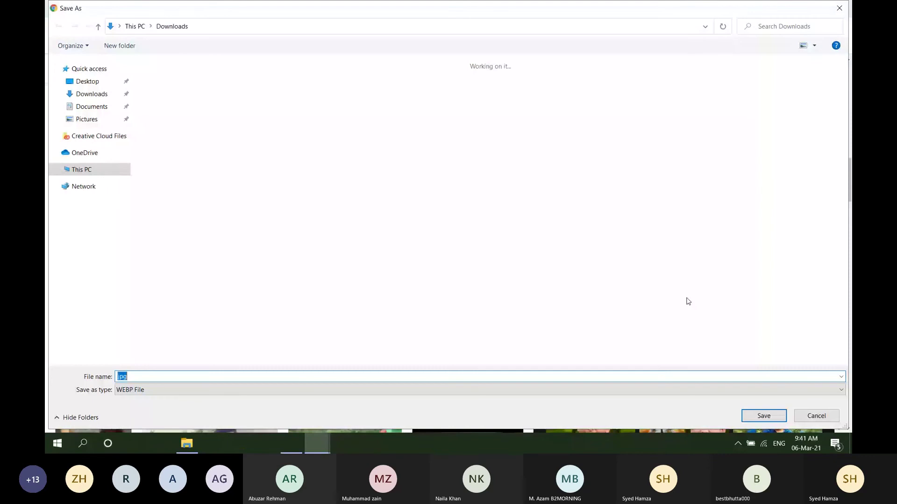
key("Return")
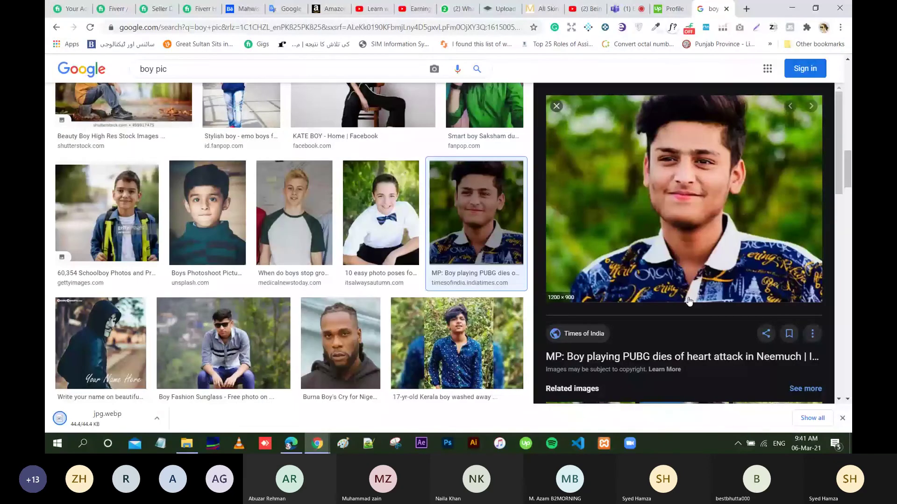
Download the portrait of a man in a suit and return to the Upwork tab.
scroll(850, 324, "down", 10)
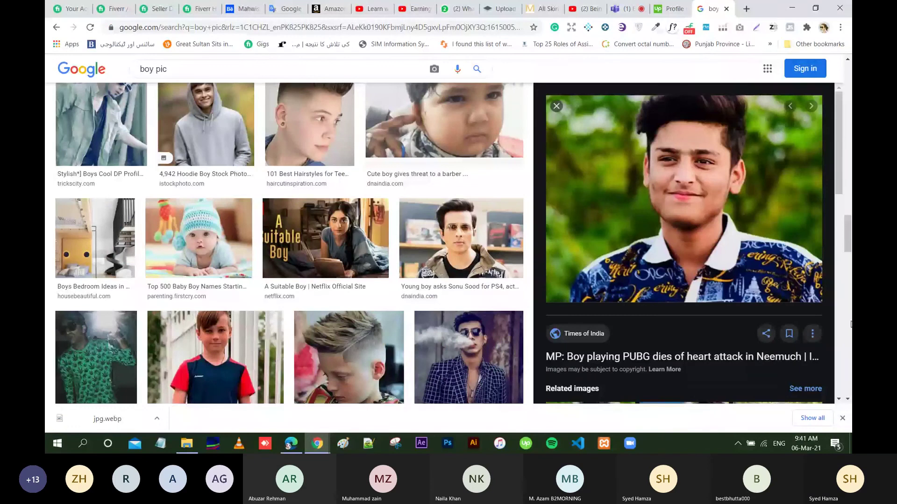
scroll(850, 325, "down", 5)
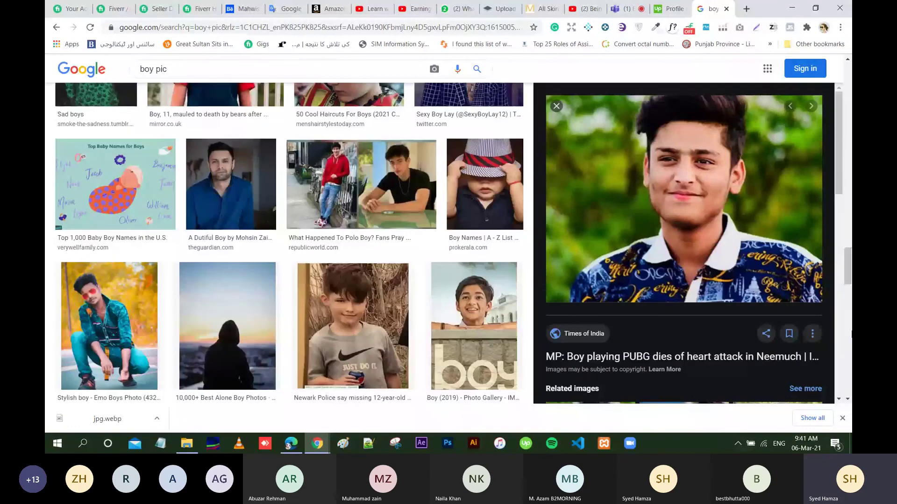
scroll(840, 338, "down", 5)
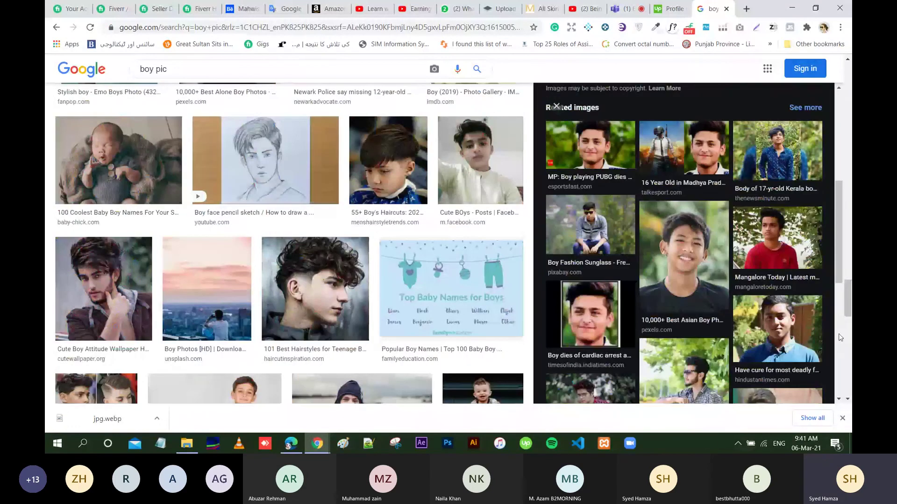
scroll(840, 337, "down", 1)
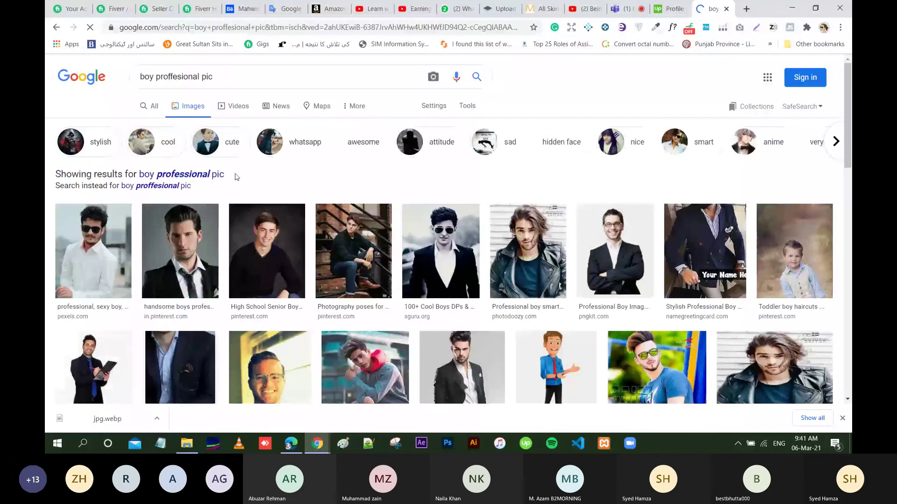
left_click(180, 245)
right_click(662, 192)
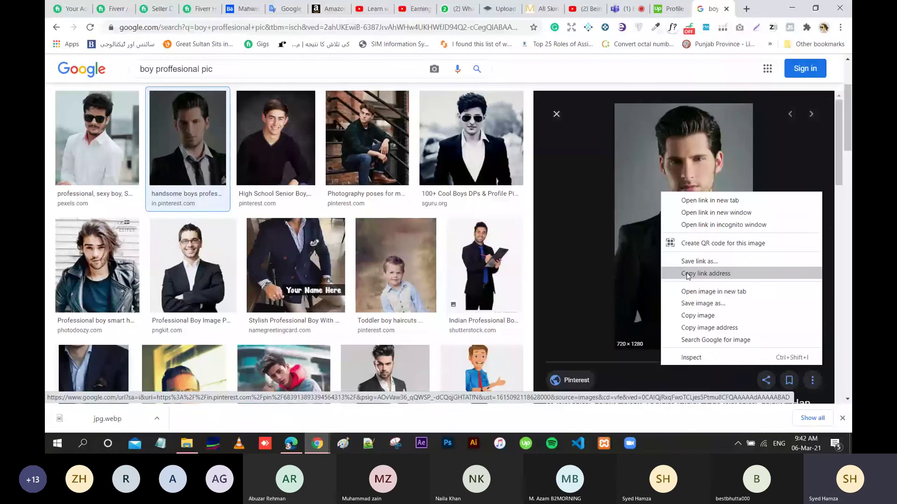
left_click(693, 305)
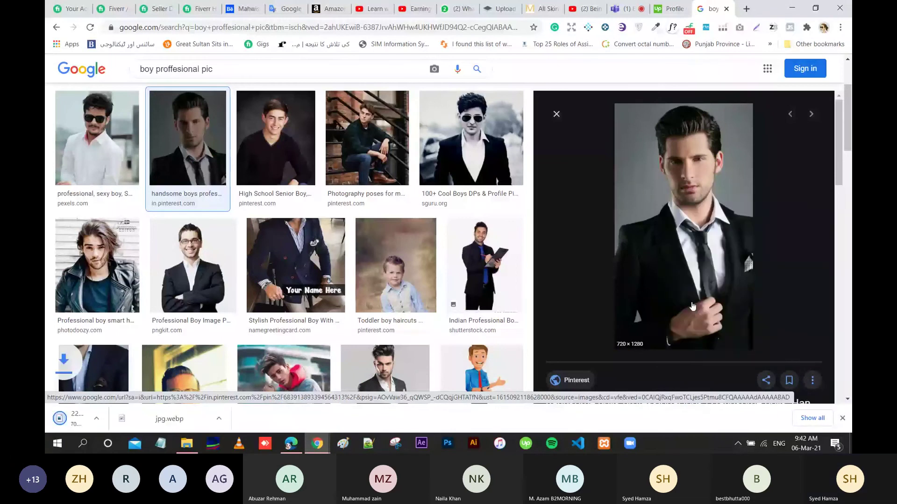
key("ctrl+shift+Tab")
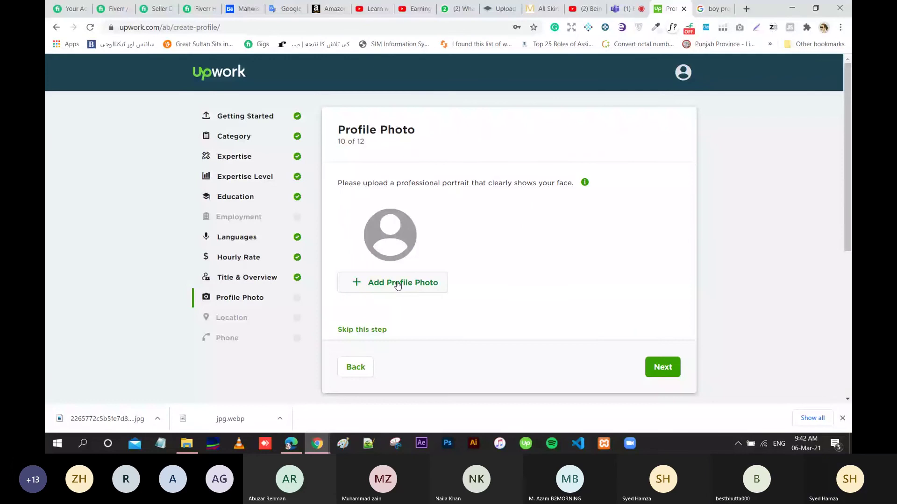
Upload the downloaded suit portrait, crop it to the man's face, save it and continue.
left_click(398, 284)
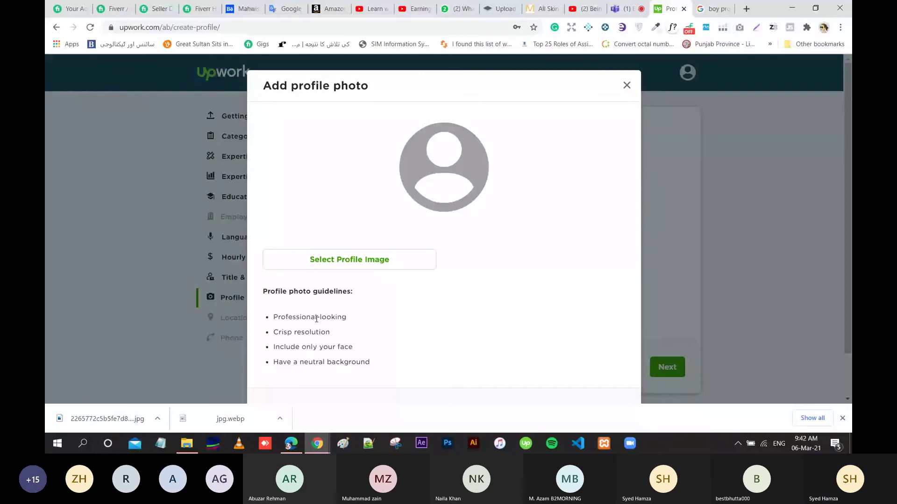
left_click(289, 260)
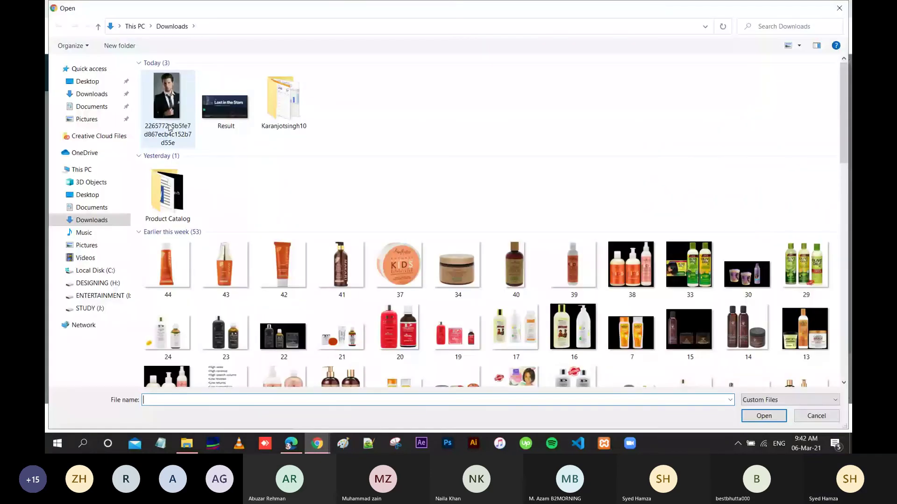
double_click(170, 128)
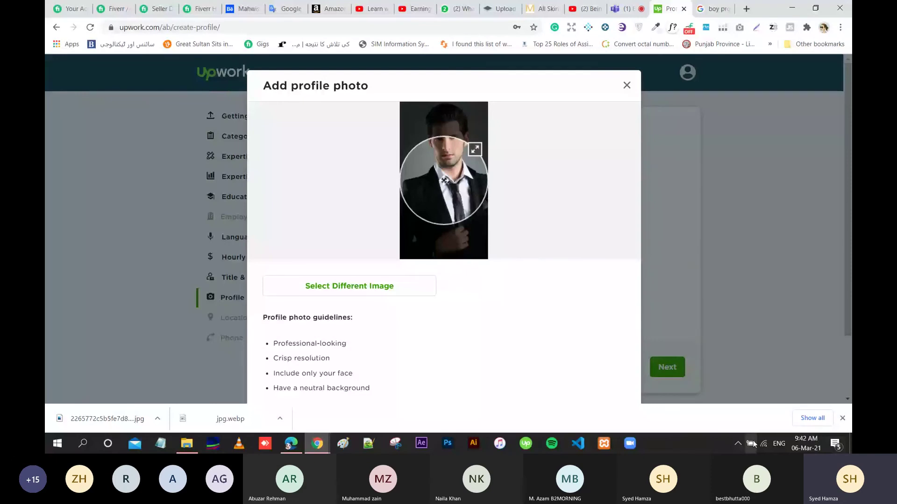
left_click_drag(452, 178, 452, 141)
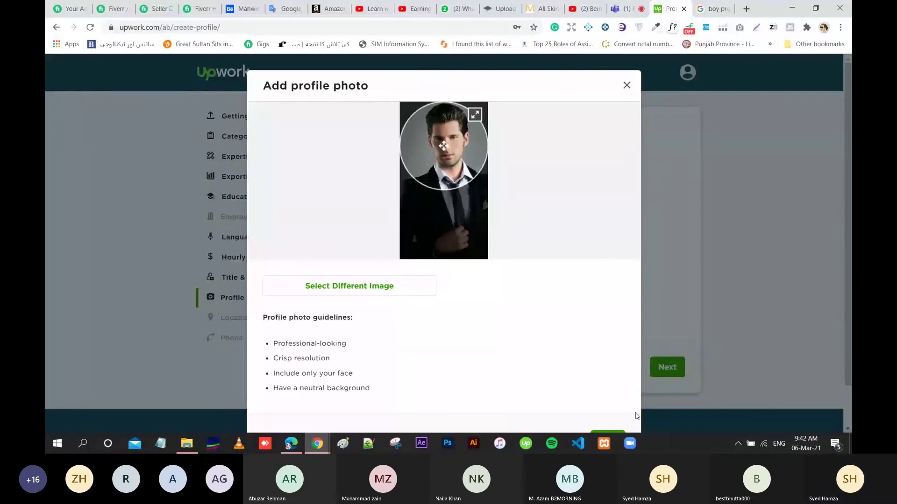
left_click(609, 431)
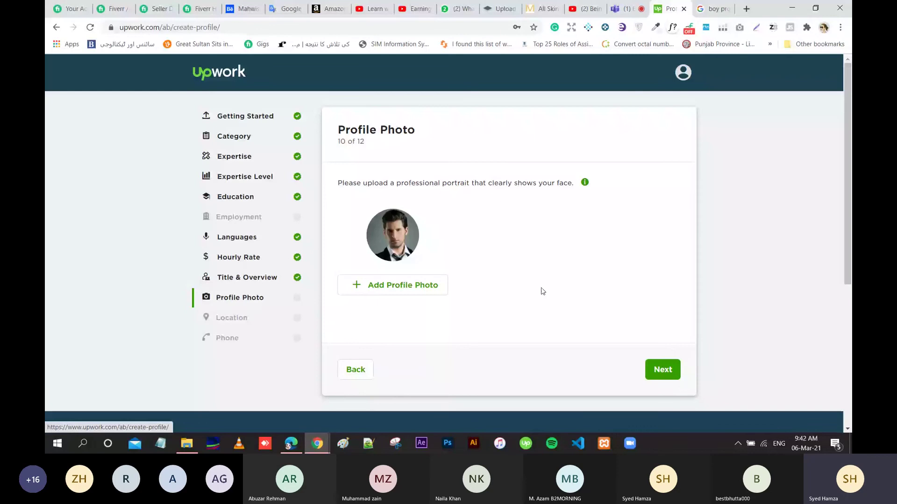
left_click(659, 369)
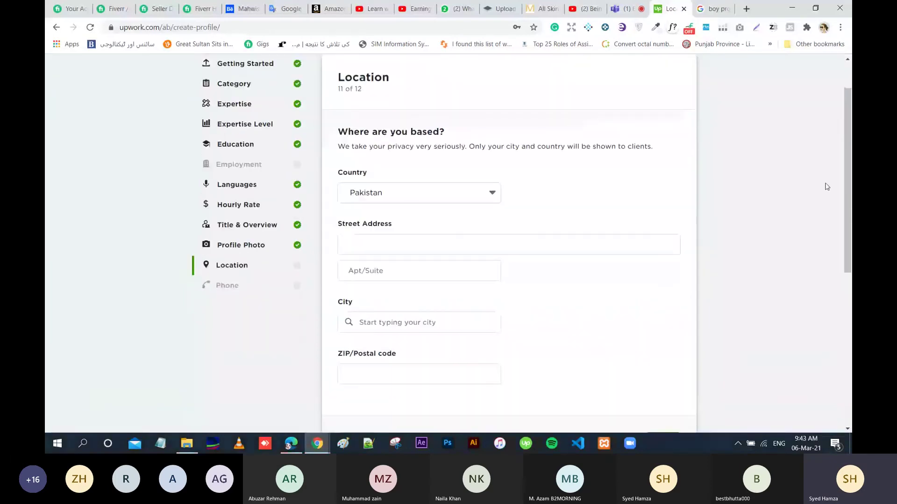
Type the locality and road portion of the user's street address.
scroll(827, 186, "down", 2)
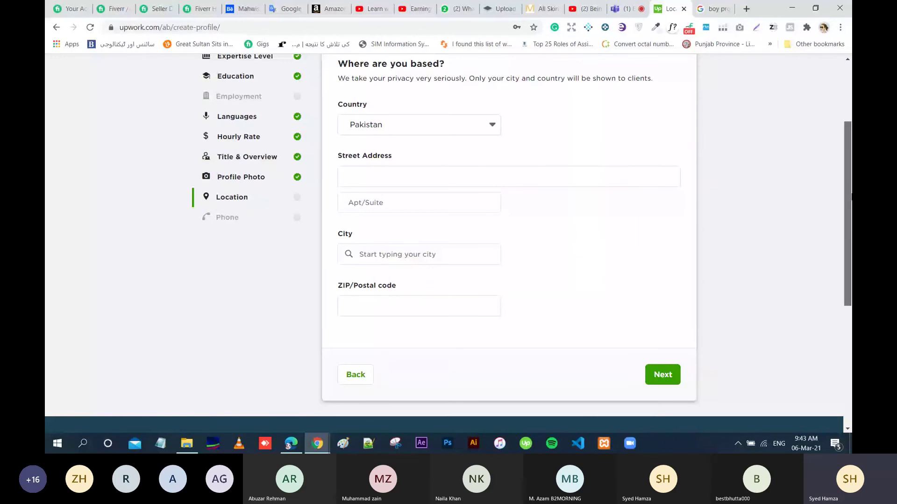
left_click(441, 176)
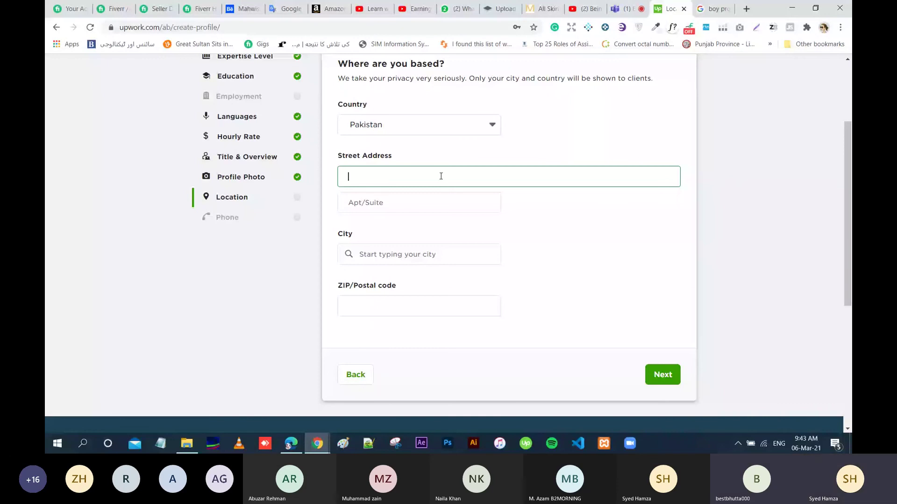
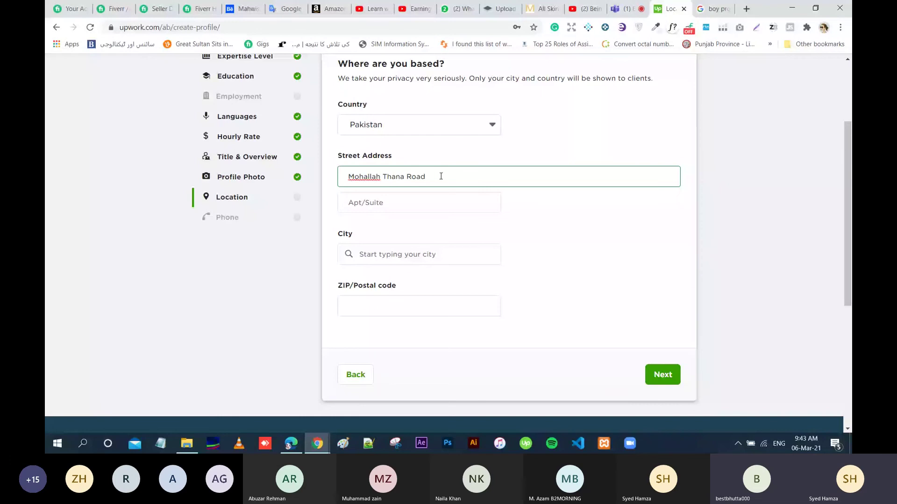
left_click(429, 194)
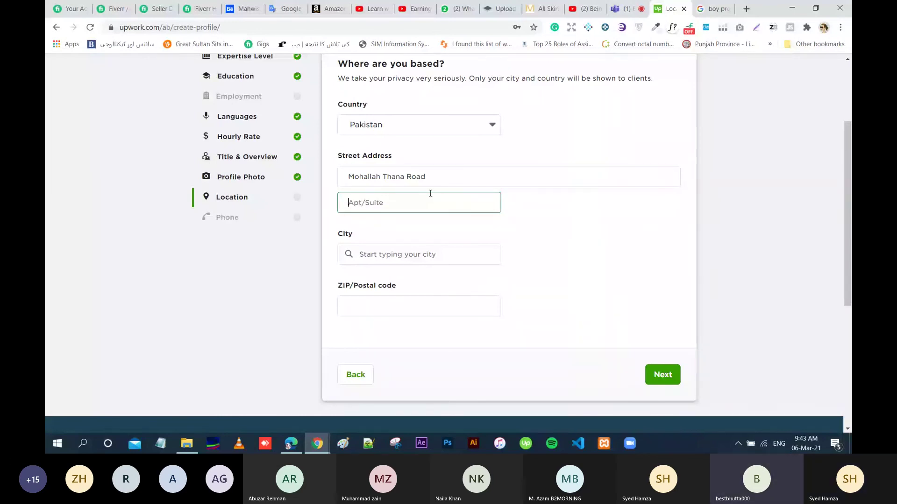
left_click(448, 177)
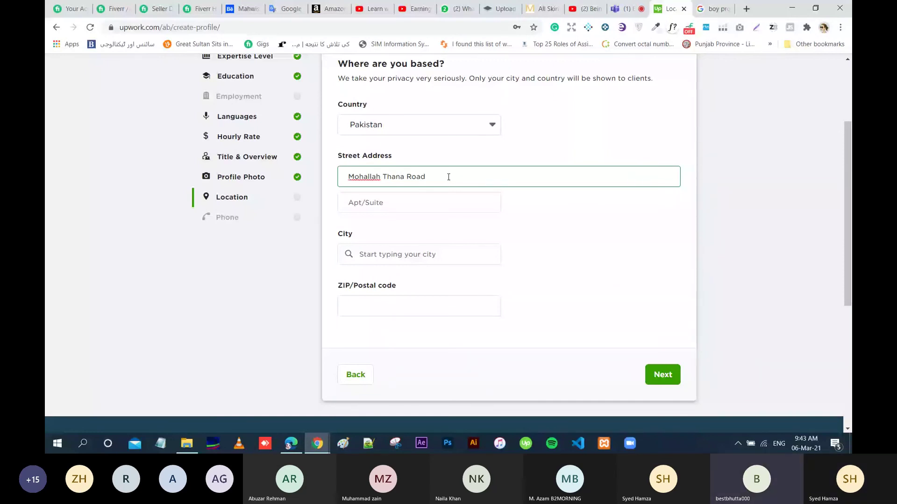
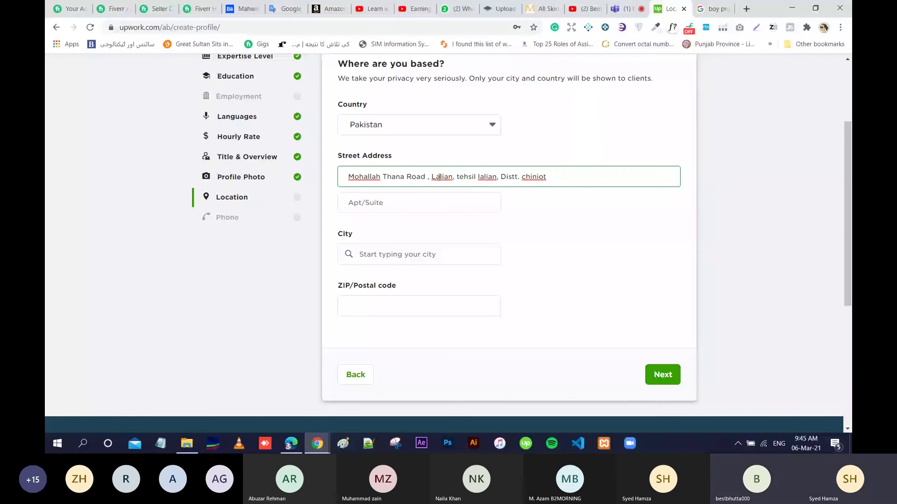
Move the tehsil part into the Apt/Suite line and cut the district text from Street Address.
key("ctrl+BackSpace")
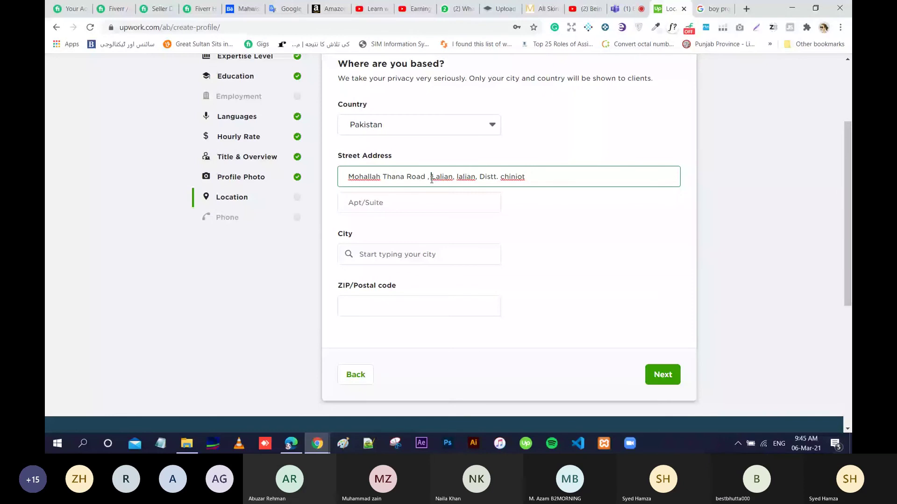
key("ctrl+z")
key("Tab")
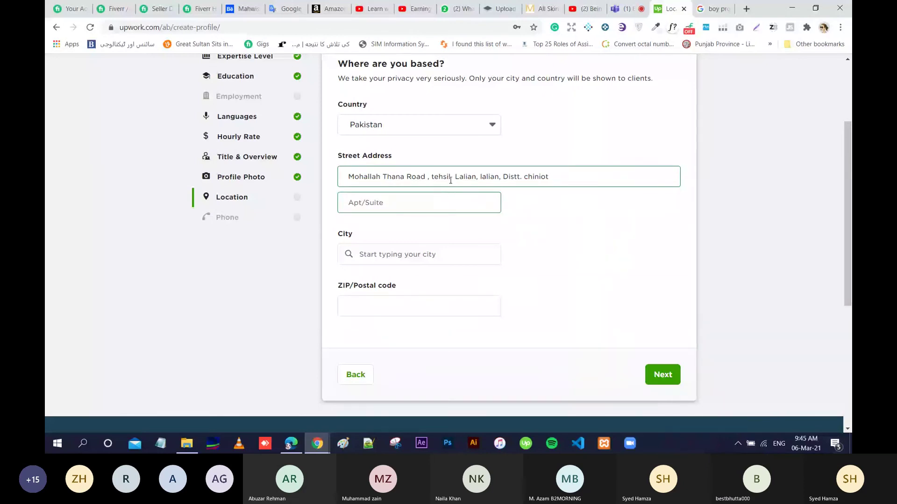
left_click_drag(431, 177, 479, 179)
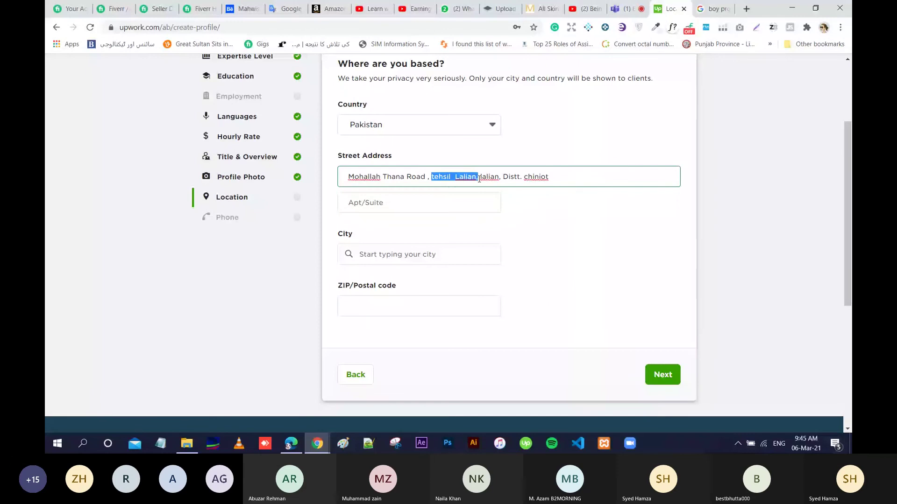
left_click_drag(479, 179, 479, 178)
key("ctrl+c")
key("BackSpace")
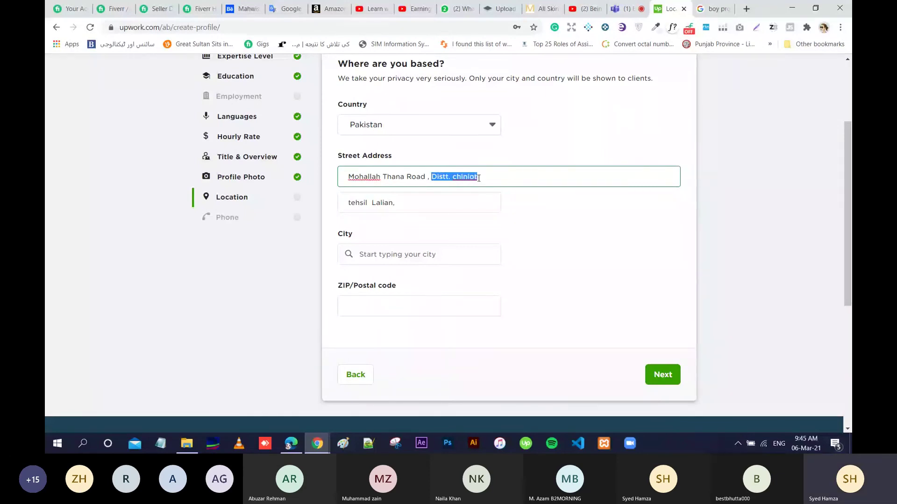
key("BackSpace")
left_click(403, 256)
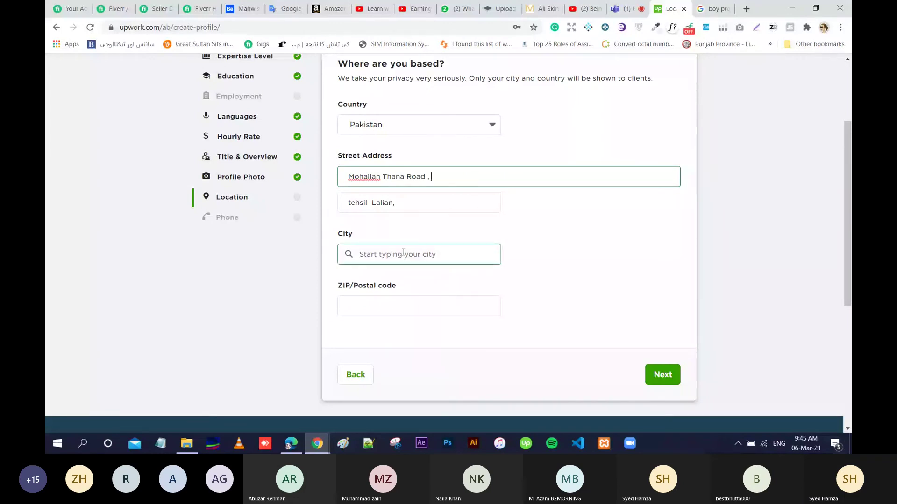
Paste the district into City, strip 'Distt.' and choose 'Chiniot, PB, PK'.
left_click(369, 253)
key("ctrl+v")
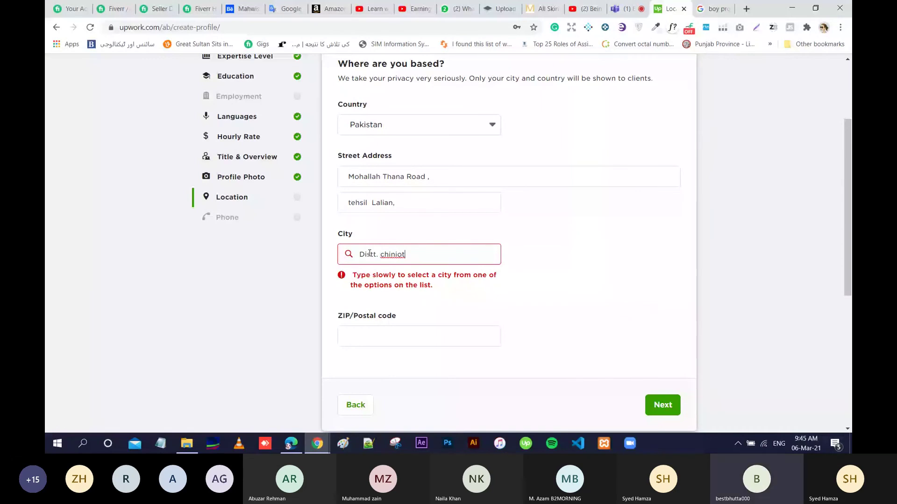
double_click(369, 253)
key("BackSpace")
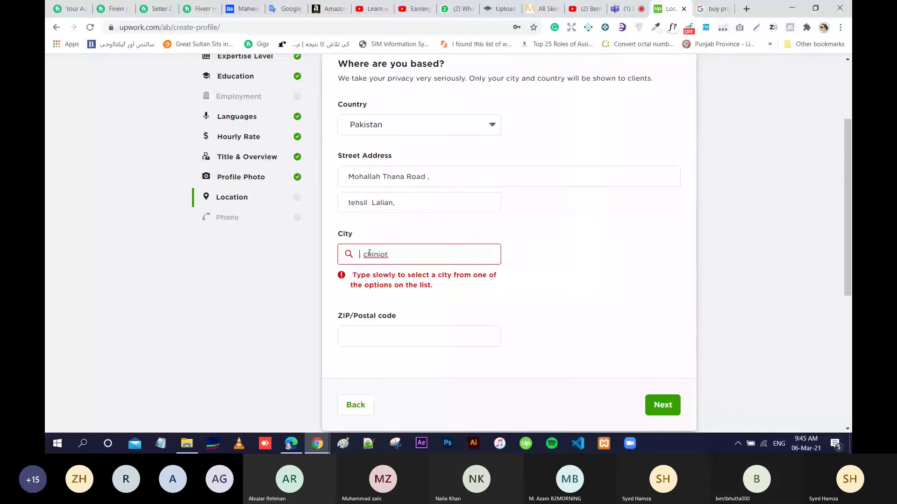
key("Delete")
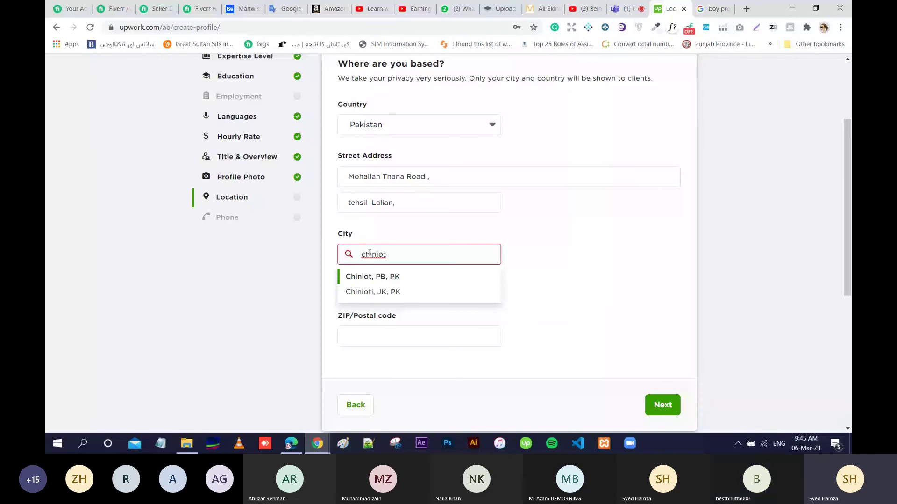
key("Return")
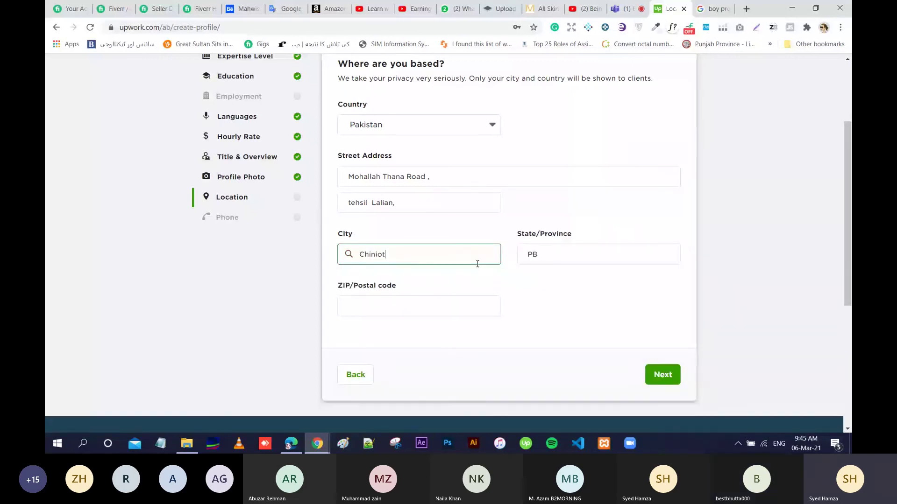
Enter the postal code and save the location.
left_click(436, 307)
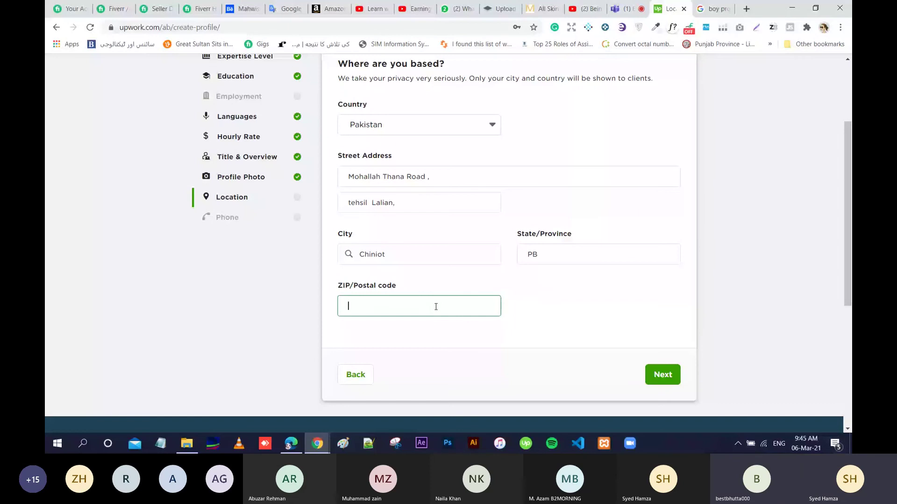
type("35")
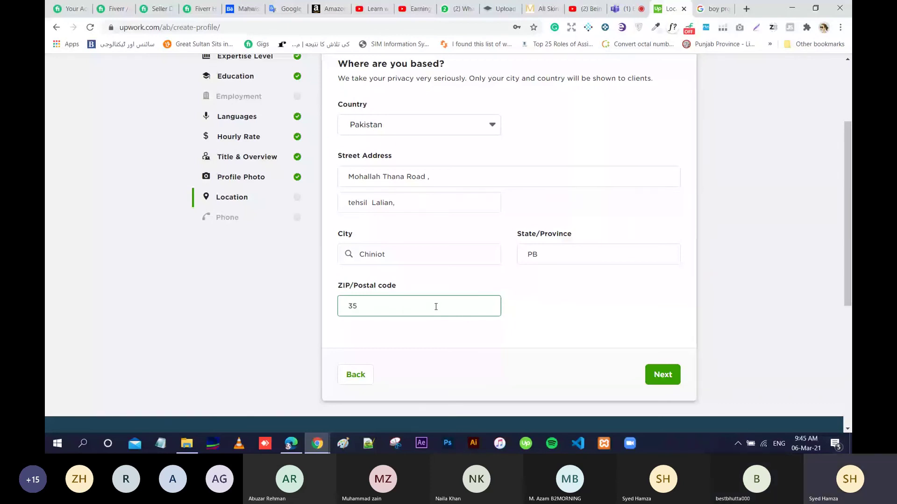
type("470")
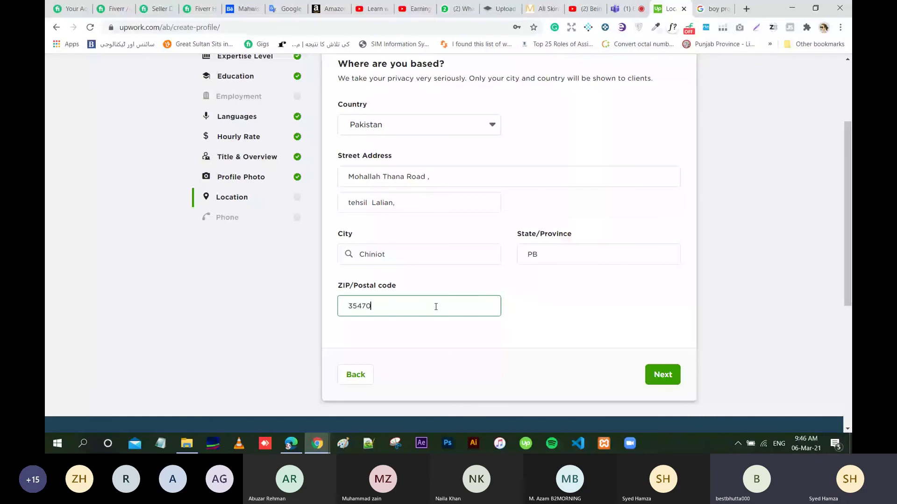
left_click(653, 374)
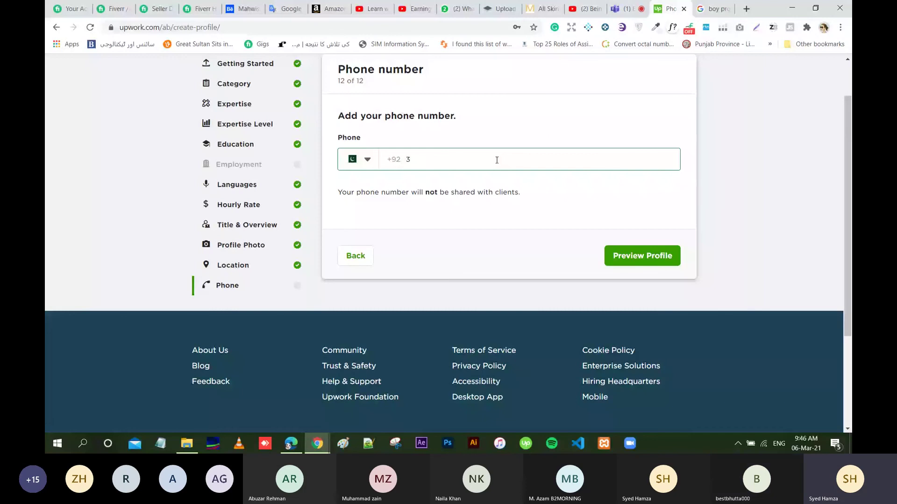
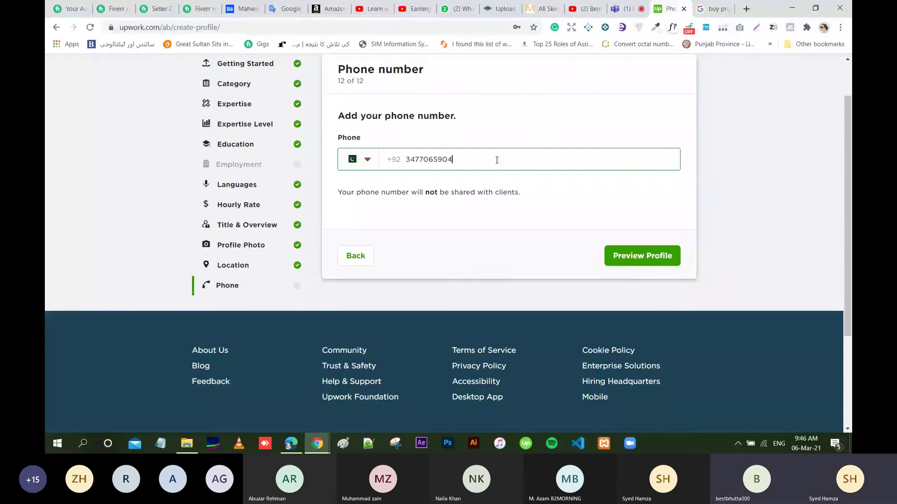
Preview the finished profile, then submit it.
left_click(629, 258)
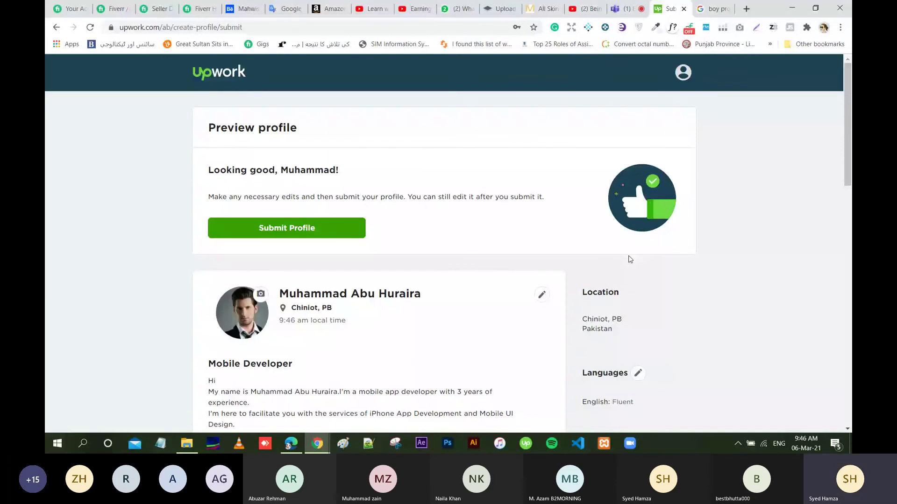
left_click(340, 228)
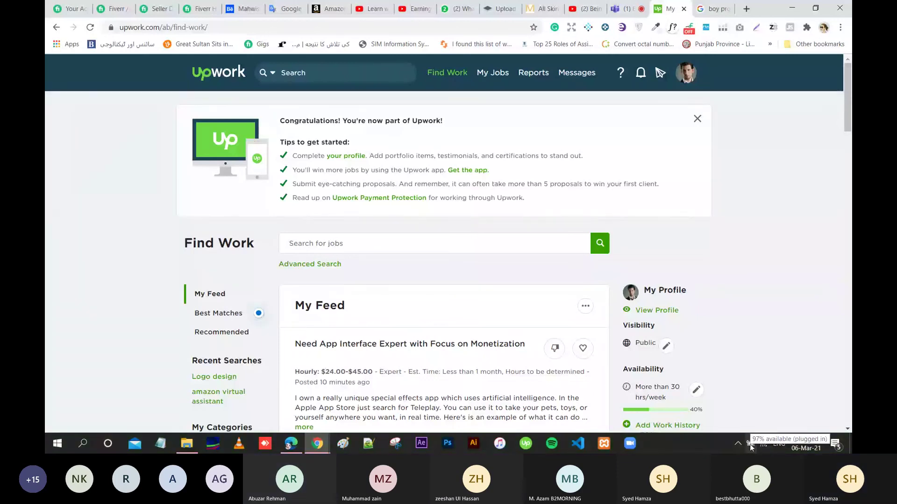
mouse_move(750, 445)
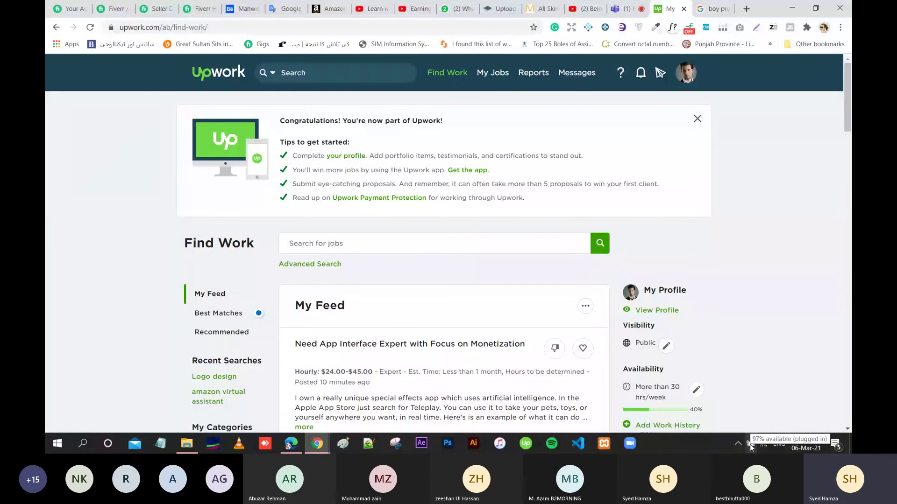
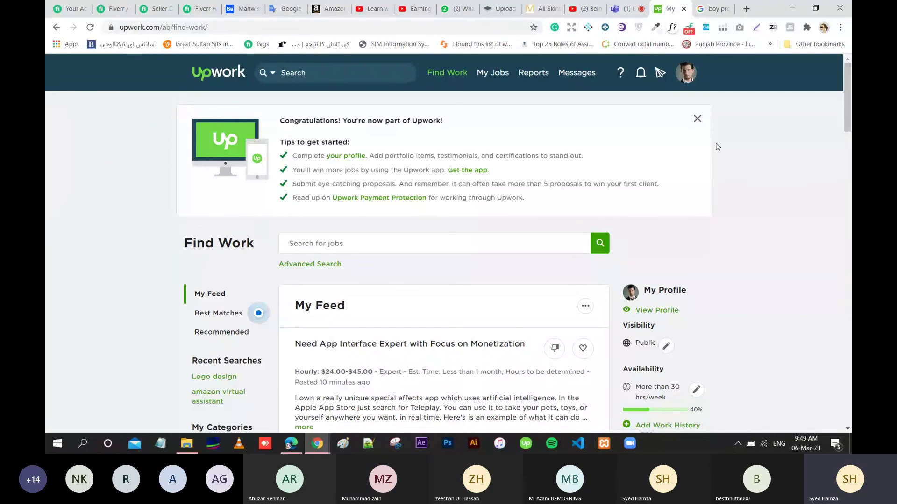
Dismiss the Congratulations welcome banner at the top of the Find Work page.
left_click(697, 120)
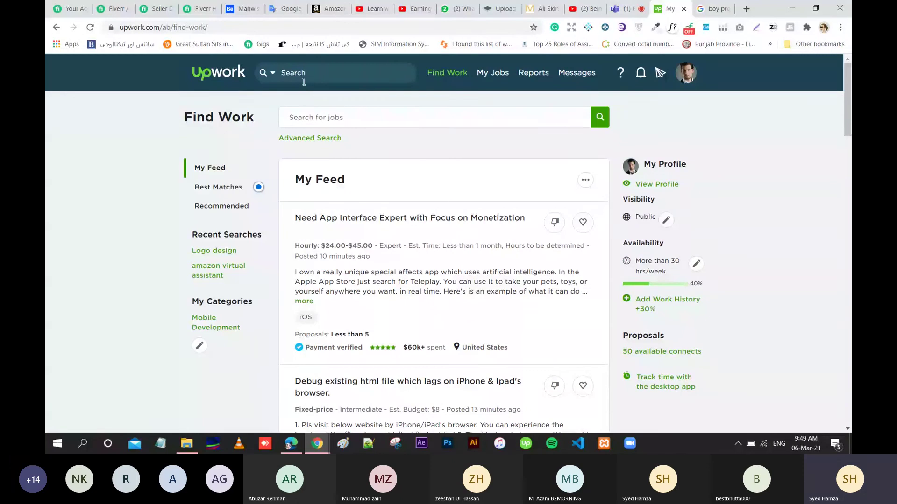
mouse_move(448, 88)
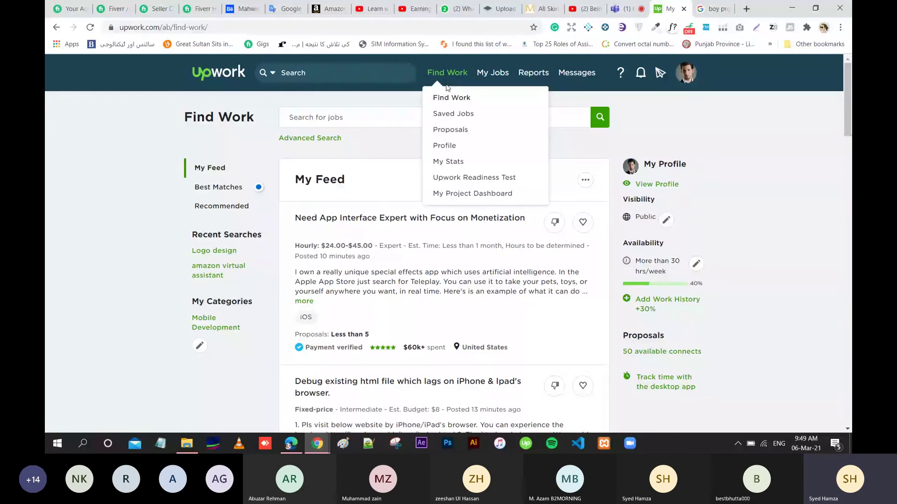
Open the freelancer profile from the Find Work menu and scroll through its details.
left_click(454, 149)
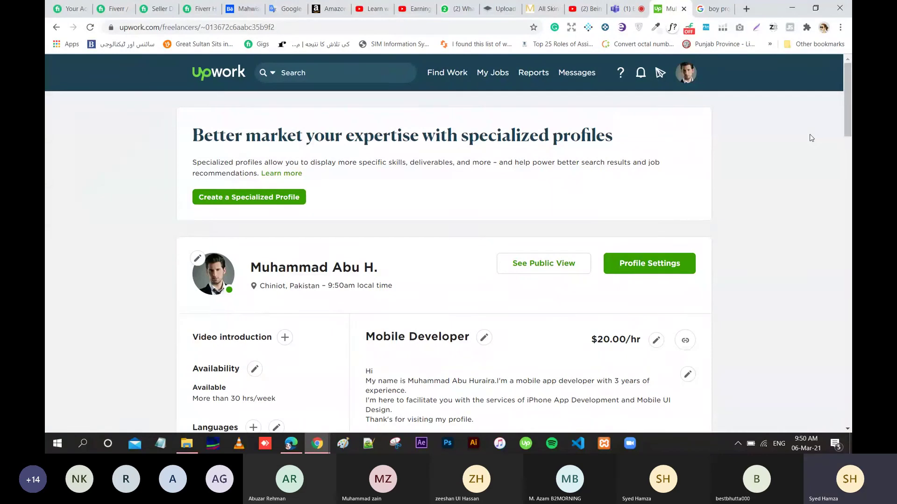
left_click_drag(848, 121, 850, 152)
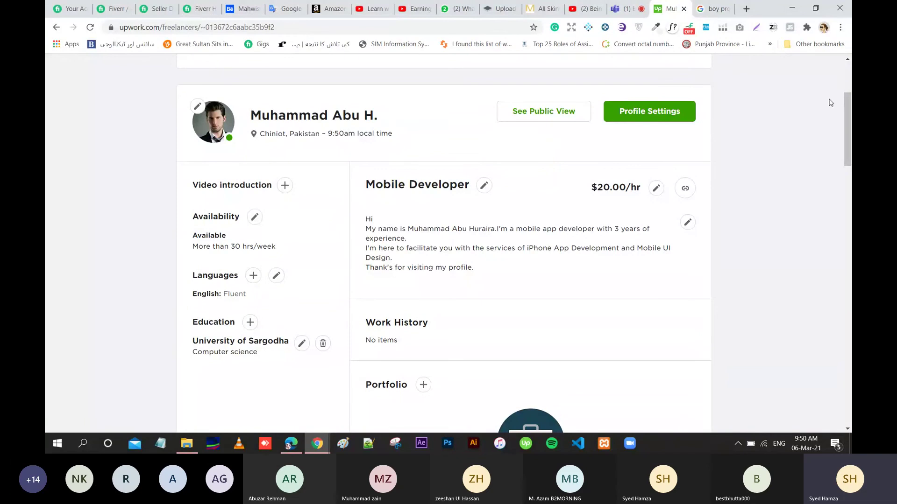
left_click_drag(851, 111, 851, 118)
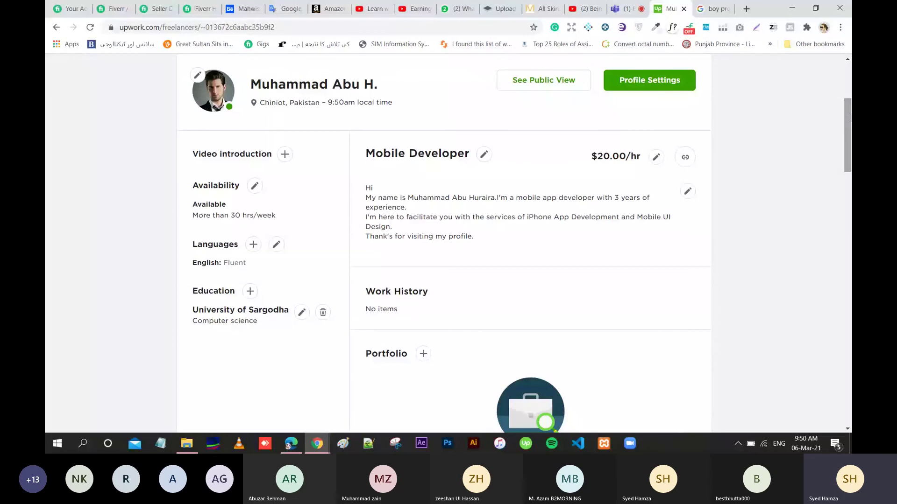
left_click(255, 186)
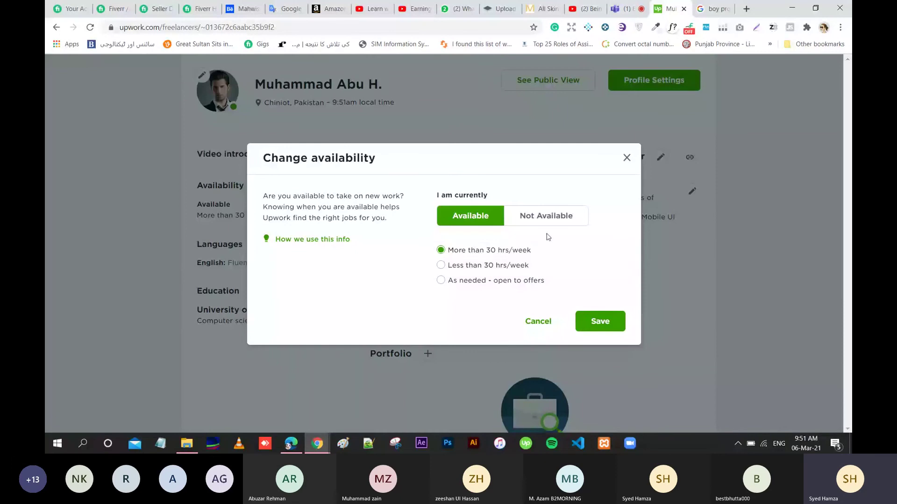
left_click(589, 321)
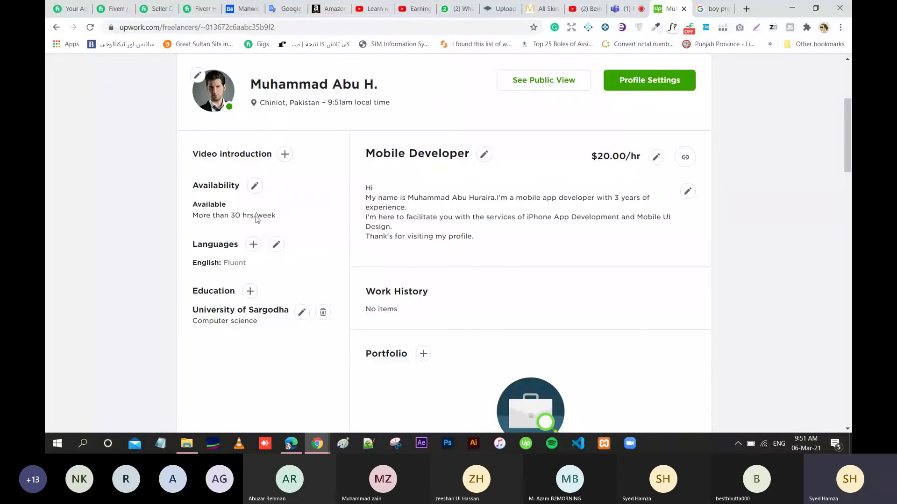
Add Urdu to the profile languages at Native or Bilingual proficiency.
left_click(253, 246)
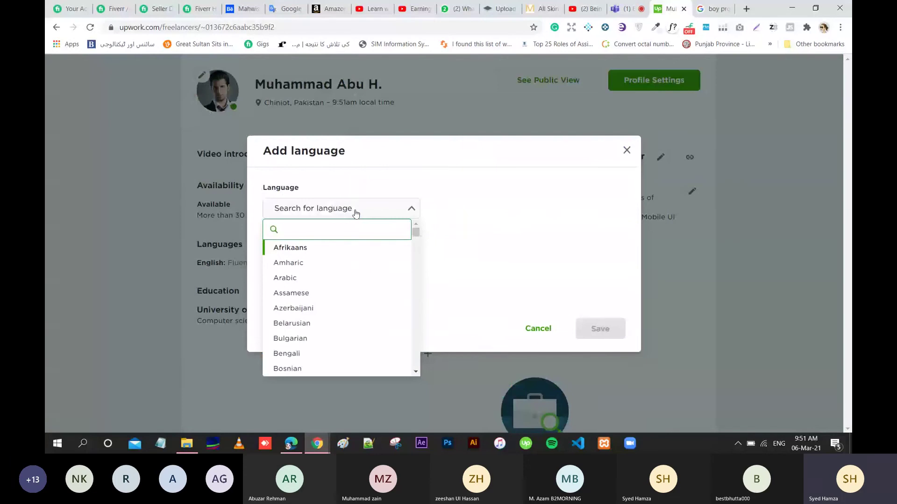
type("ur")
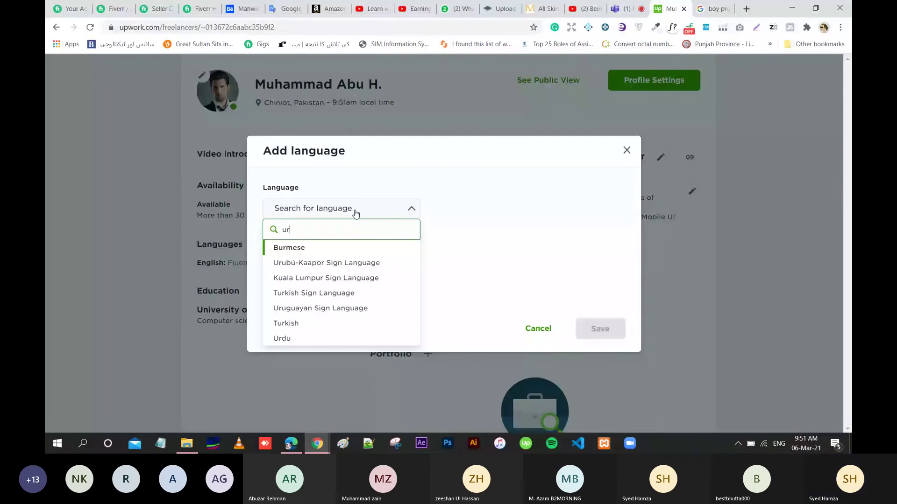
left_click(283, 338)
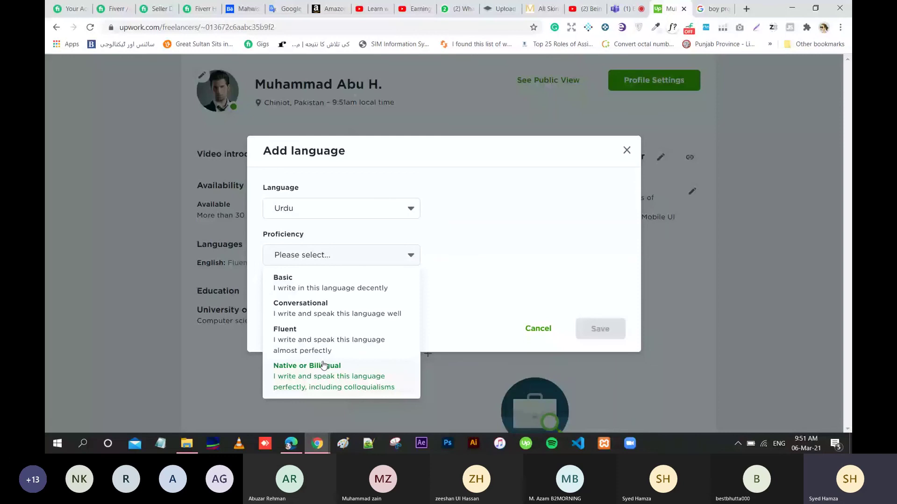
left_click(323, 365)
key("Return")
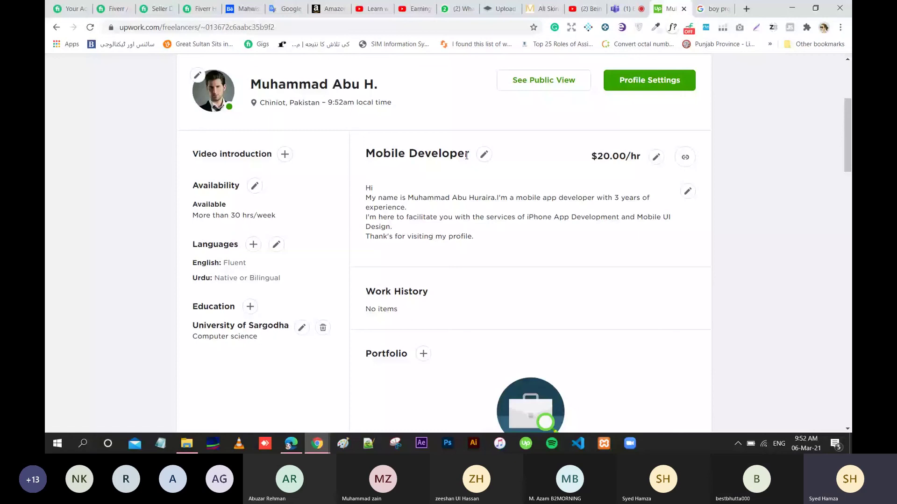
Change the profile title from Mobile Developer to Web Developer.
left_click(484, 154)
double_click(280, 267)
type("Web Developer")
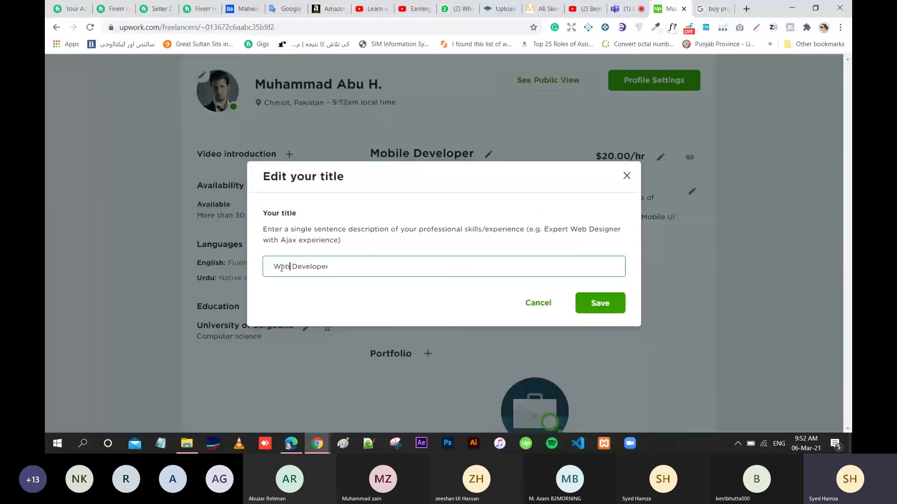
left_click(605, 304)
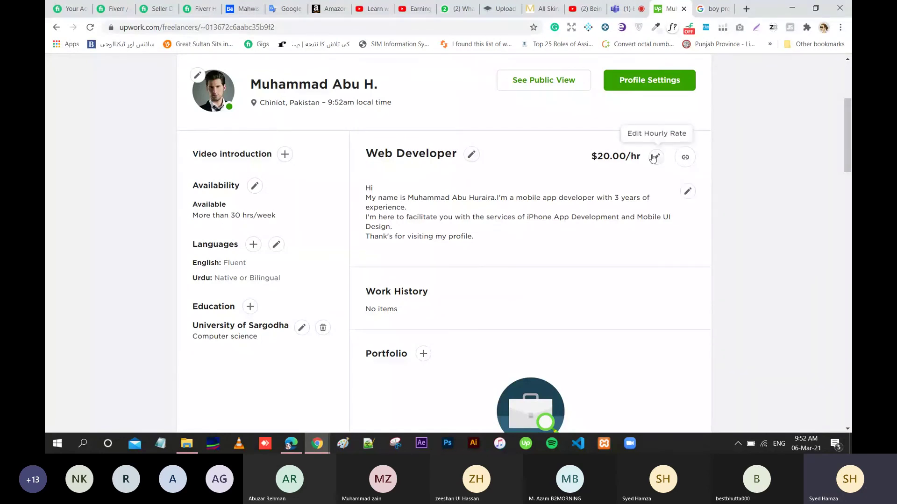
Lower the profile hourly rate from $20.00/hr to $10.00/hr.
left_click(655, 157)
key("Left")
key("Left")
key("Left")
key("Left")
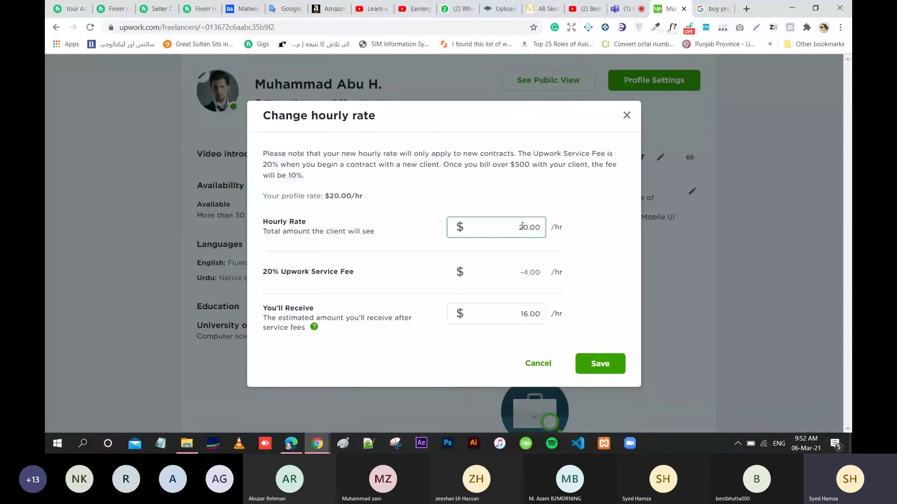
key("BackSpace")
type("1")
left_click(594, 364)
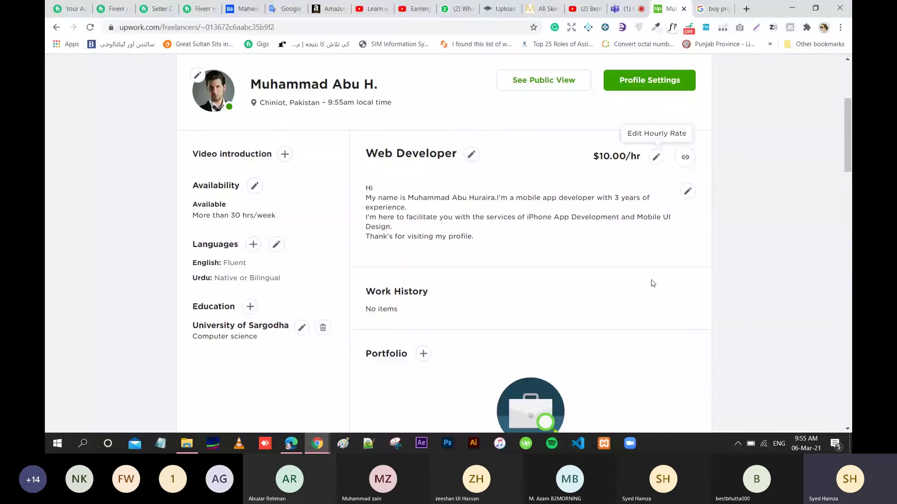
key("ctrl+shift+Tab")
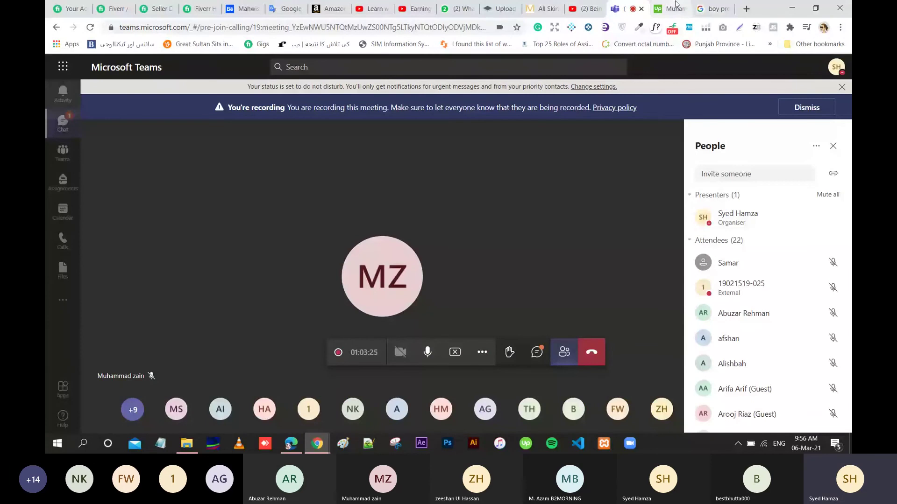
left_click(675, 5)
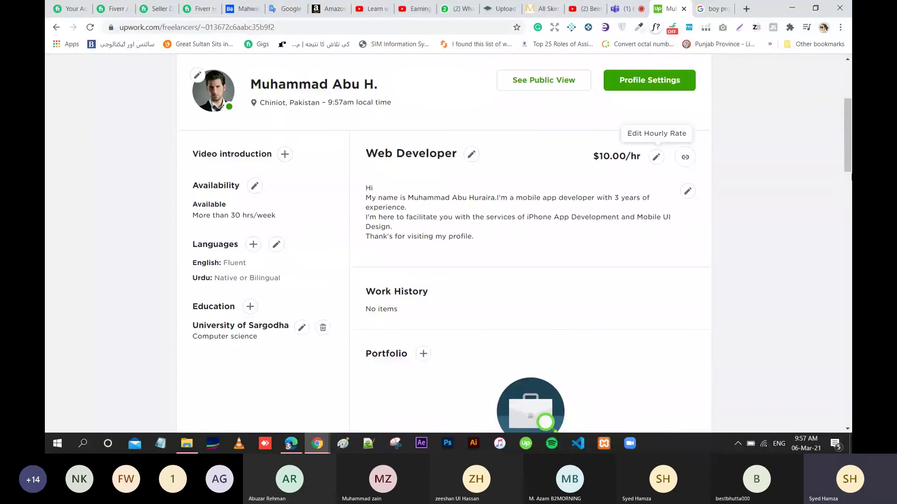
Scroll down the profile to the empty Portfolio section and the Skills list.
scroll(850, 158, "down", 3)
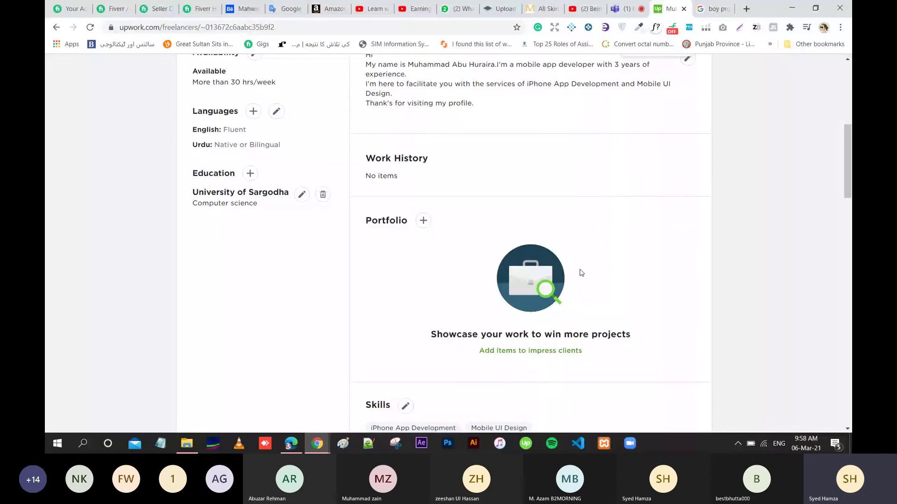
Try adding a portfolio item, close the prompt, and scroll further down the profile.
left_click(425, 222)
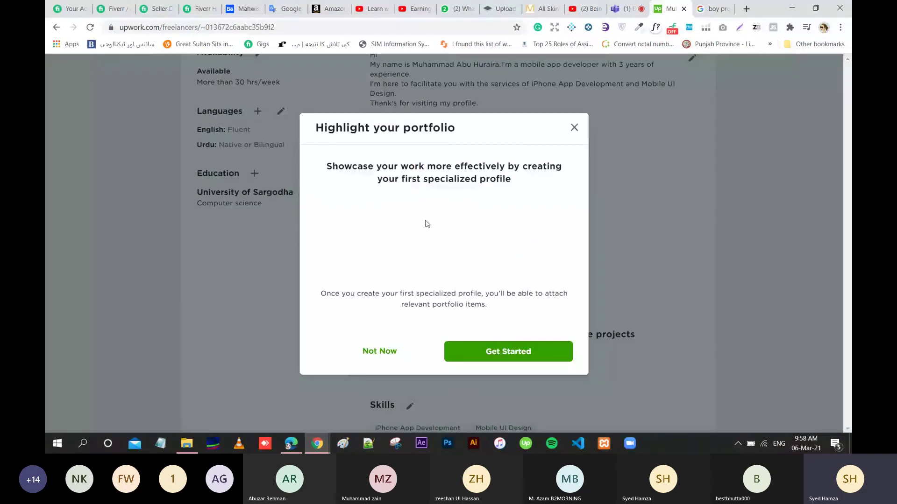
left_click(757, 204)
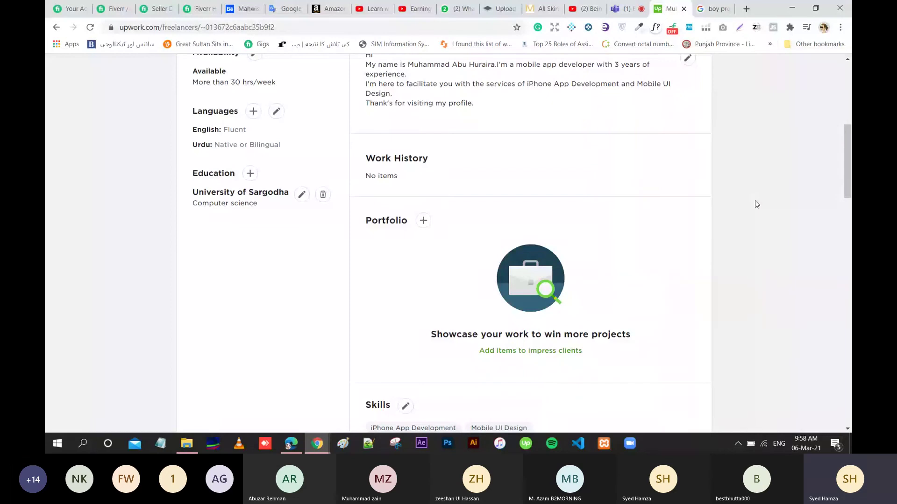
scroll(680, 217, "down", 1)
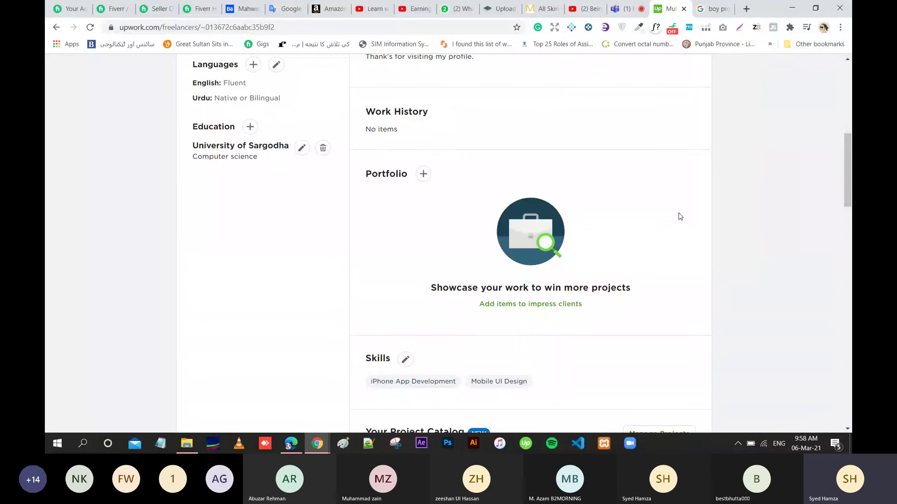
left_click(422, 175)
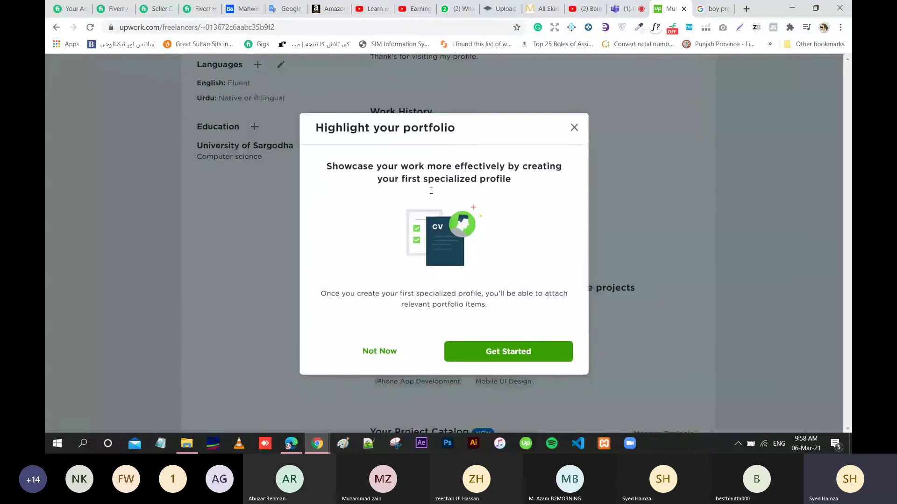
left_click(505, 353)
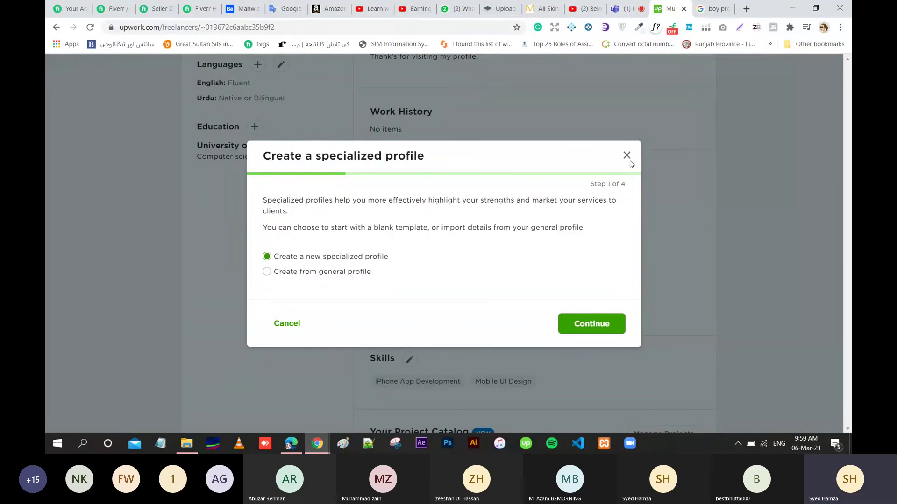
left_click(626, 156)
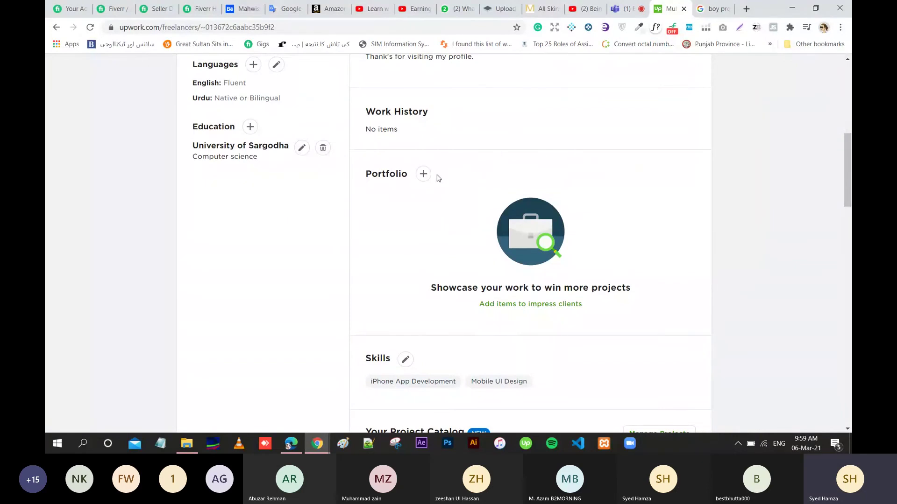
left_click(848, 69)
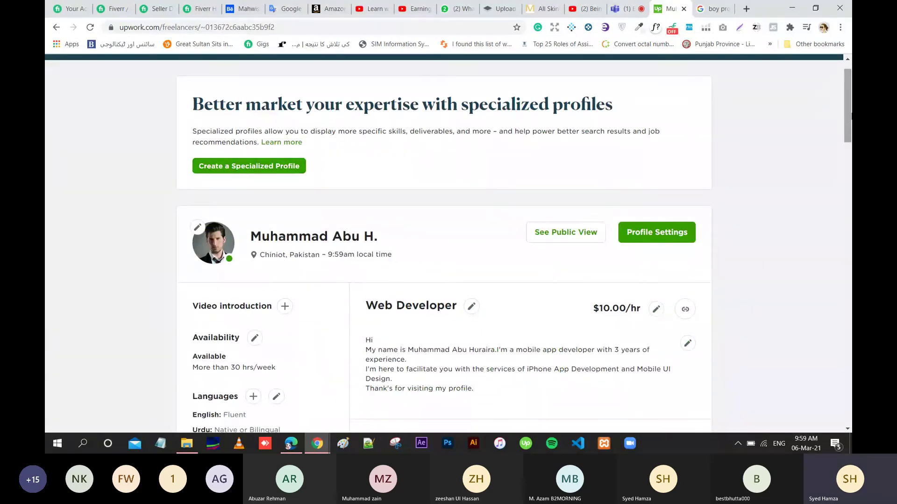
left_click_drag(850, 116, 849, 192)
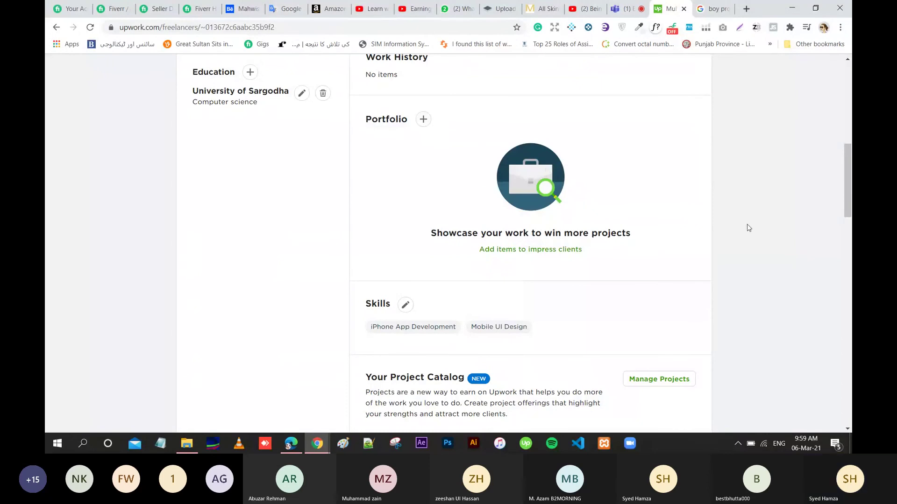
scroll(848, 185, "down", 4)
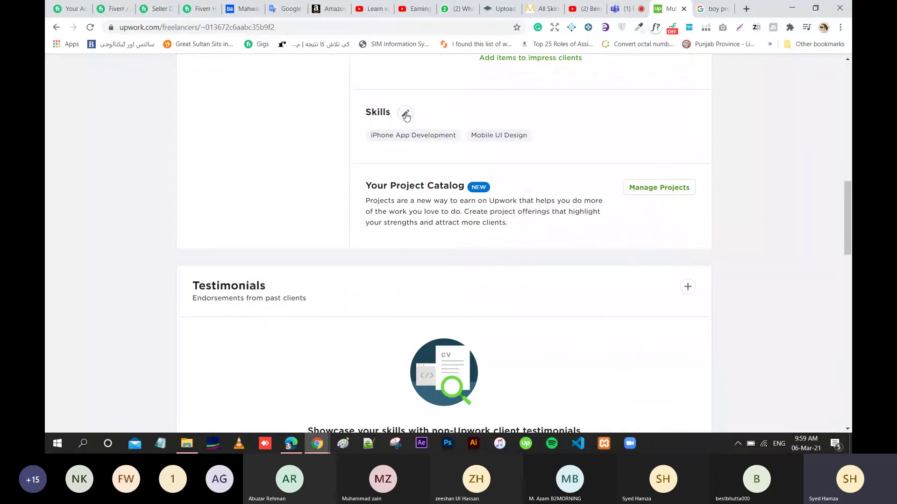
Remove the Mobile UI Design and iPhone App Development skills and add AMP Web Development.
left_click(406, 114)
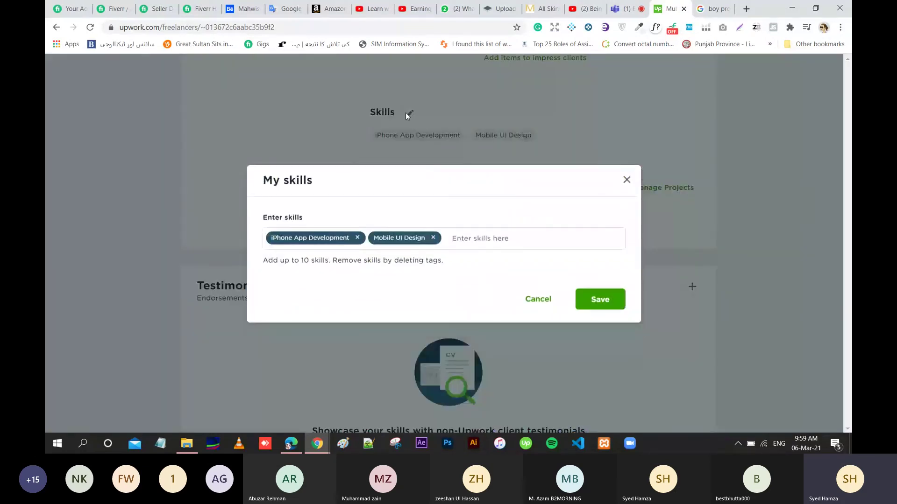
left_click(433, 238)
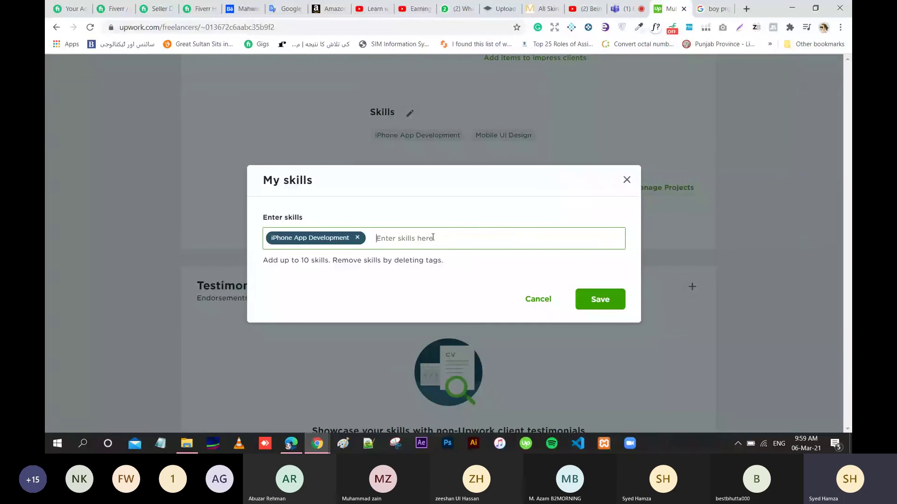
left_click(358, 238)
type("We")
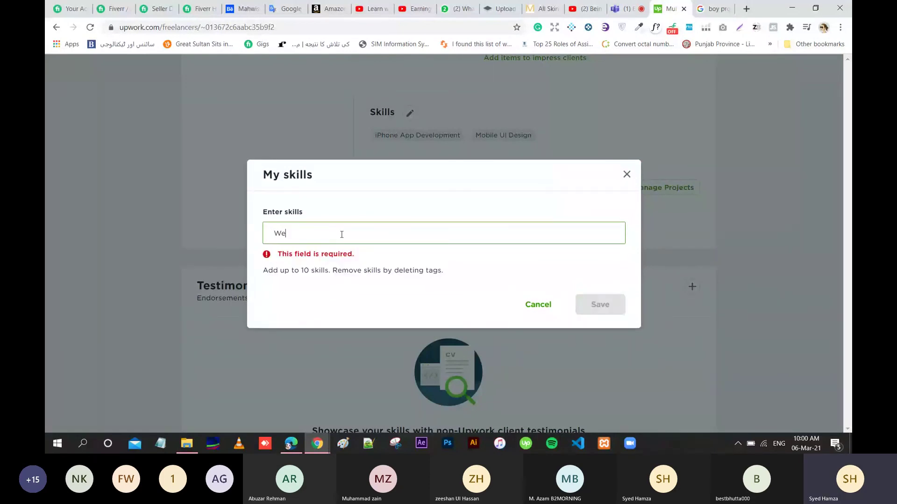
type("b d")
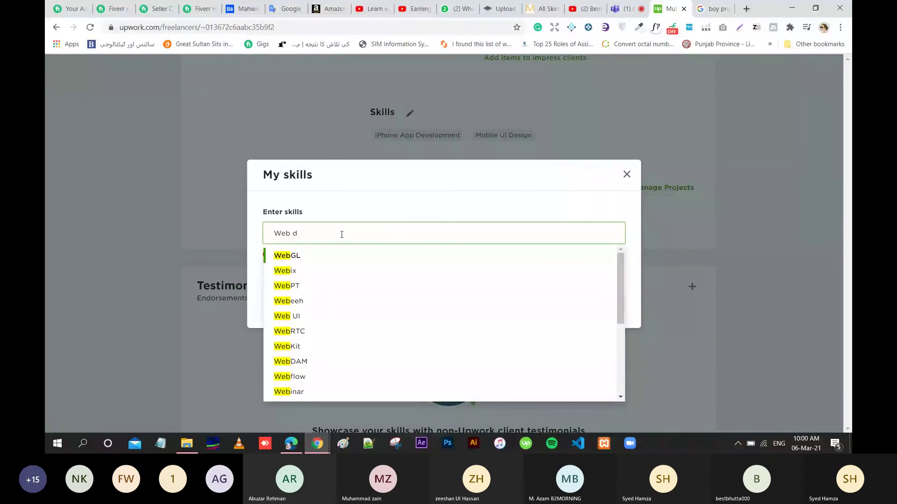
type("ev")
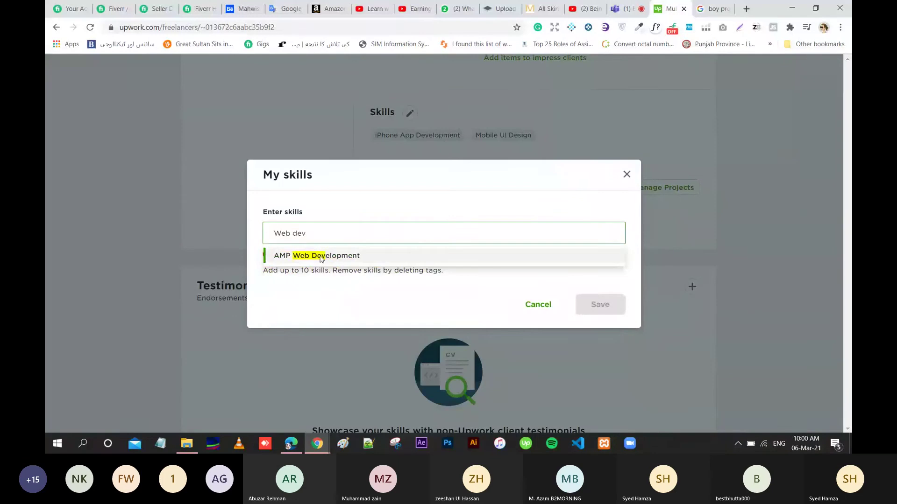
left_click(321, 257)
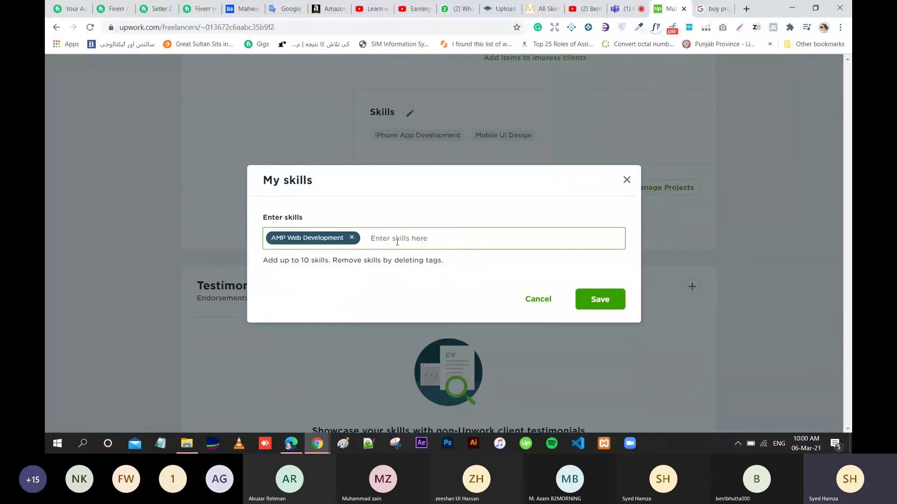
Add Elementor and Web Design as skills and save the skill list.
type("web dev")
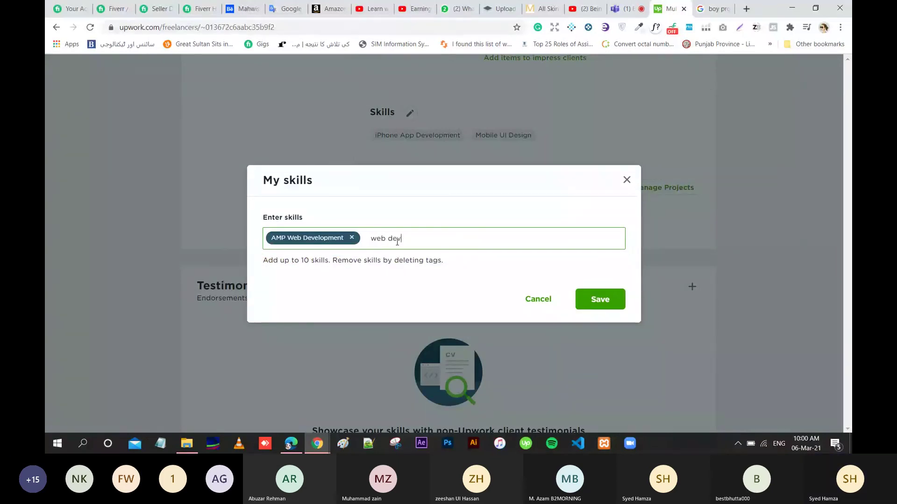
type("elopment")
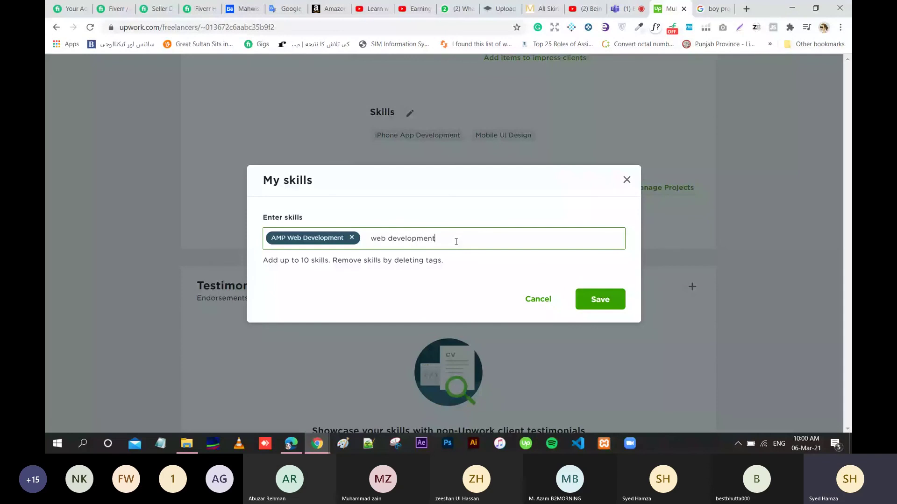
key("ctrl+BackSpace")
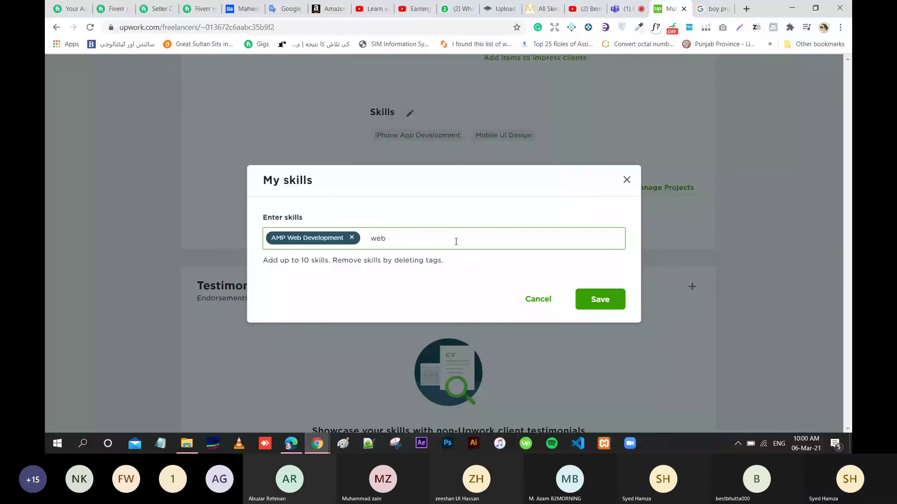
key("ctrl+BackSpace")
type("Elem")
key("Return")
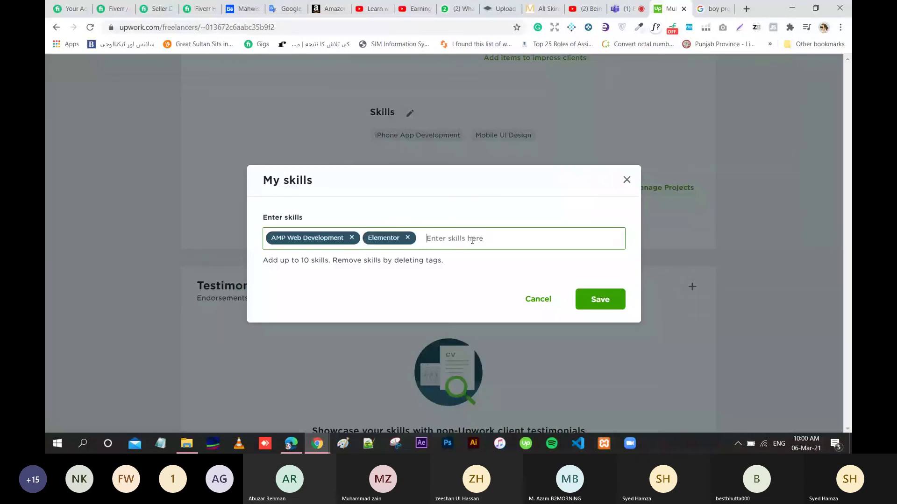
type("web design")
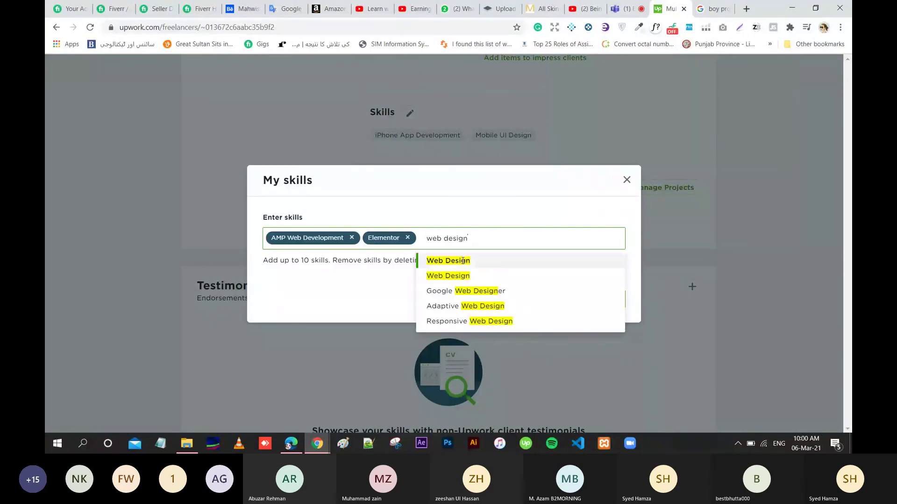
left_click(462, 260)
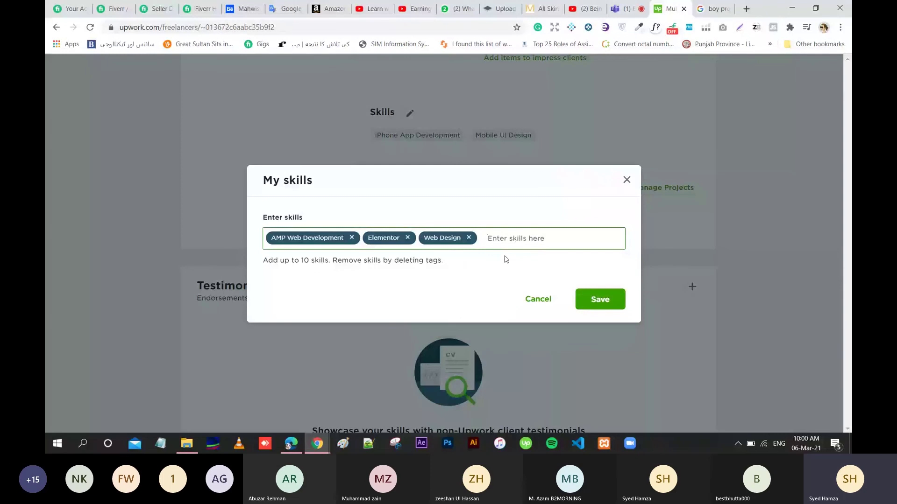
left_click(595, 298)
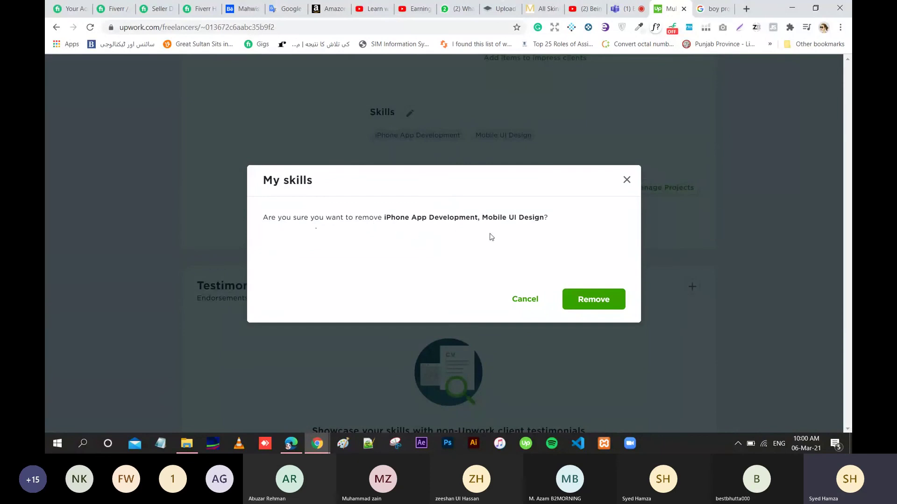
Confirm removal of the old iPhone App Development and Mobile UI Design skills.
left_click(587, 302)
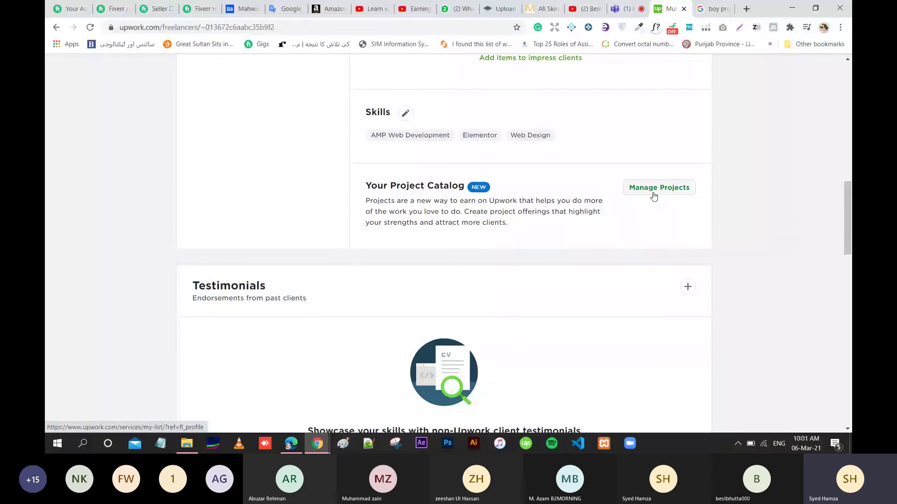
Go to the Project Catalog and start creating a new project.
left_click(654, 197)
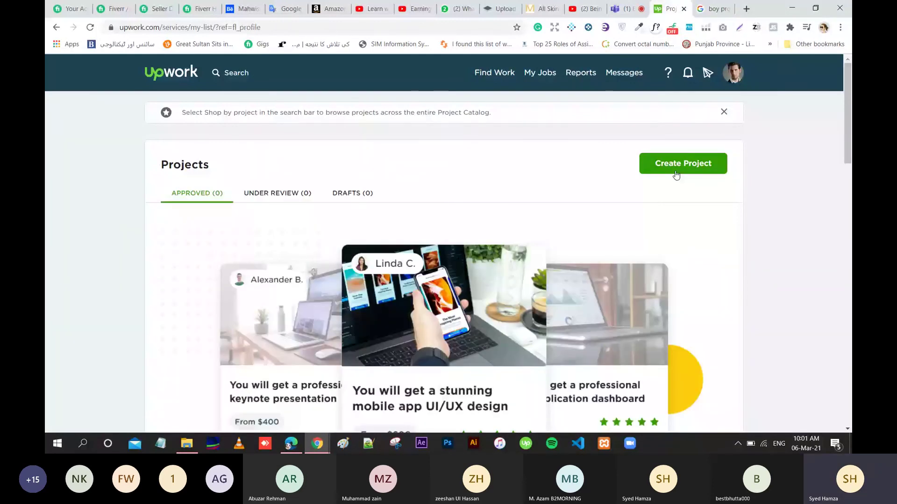
left_click(676, 174)
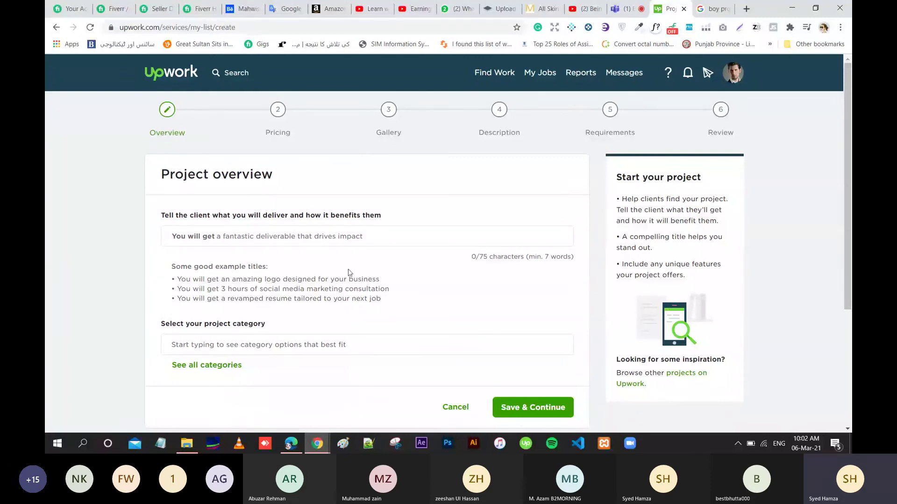
Leave the project title and category empty and go back to the freelancer profile.
left_click(369, 239)
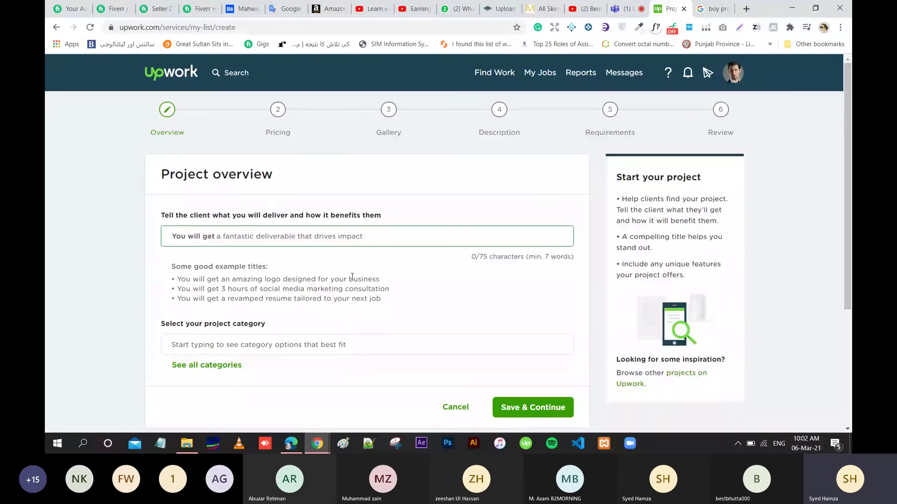
key("Tab")
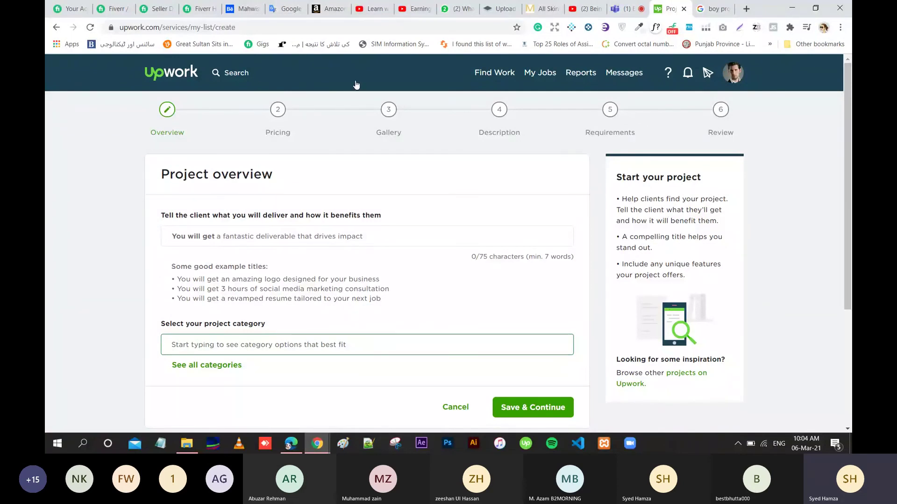
left_click(57, 28)
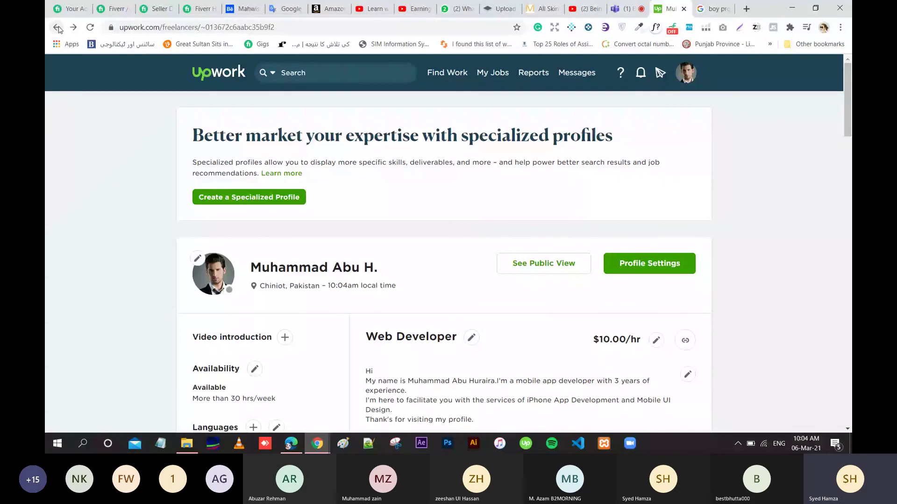
left_click_drag(848, 107, 846, 242)
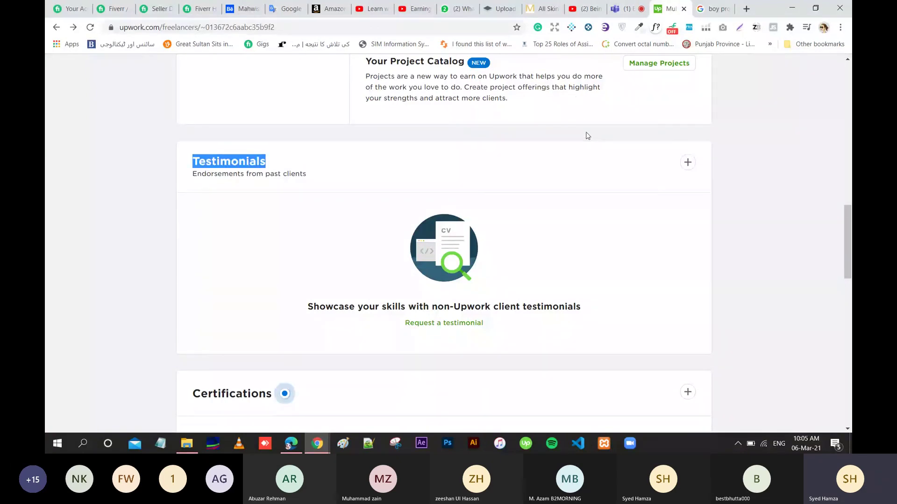
left_click(737, 214)
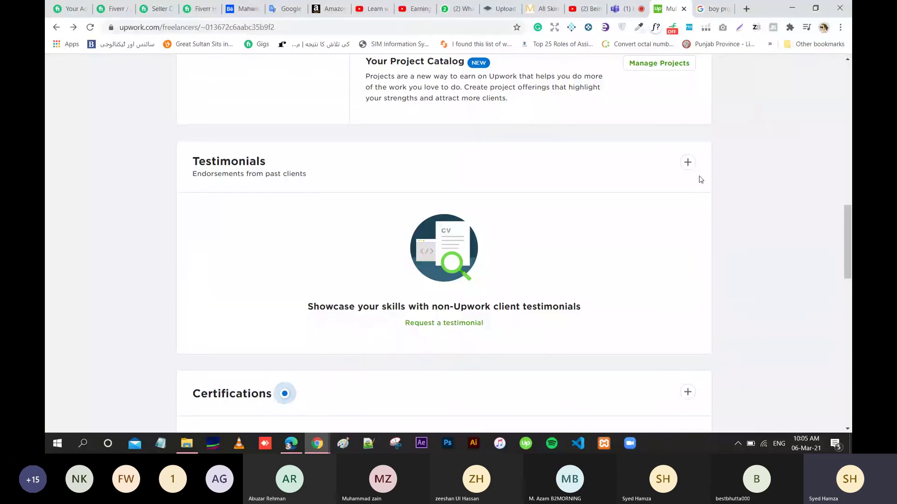
scroll(850, 273, "down", 2)
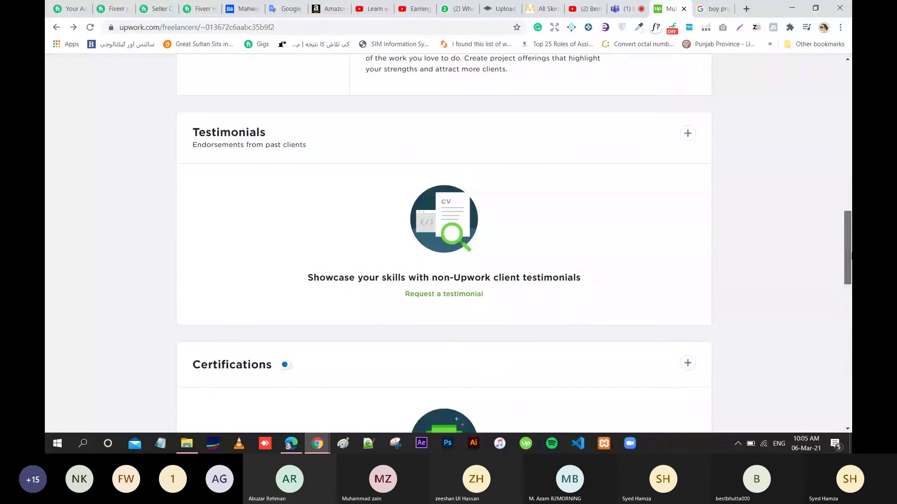
scroll(850, 273, "down", 2)
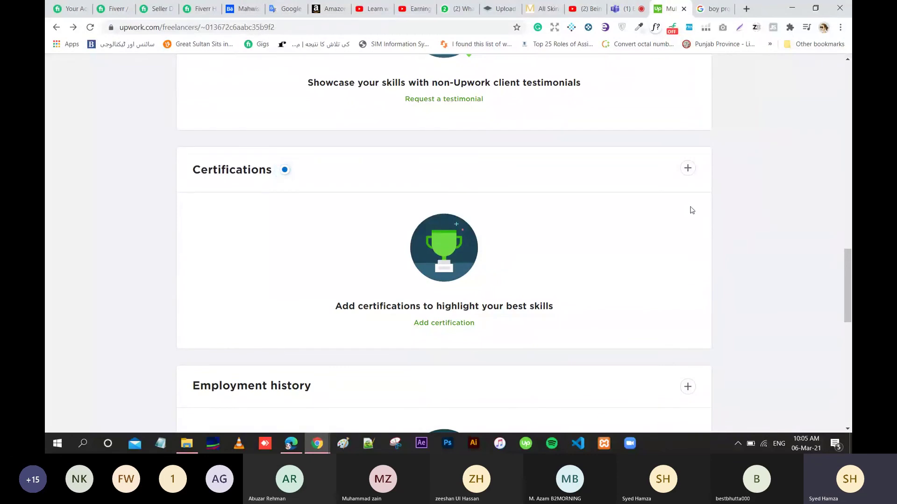
left_click(688, 169)
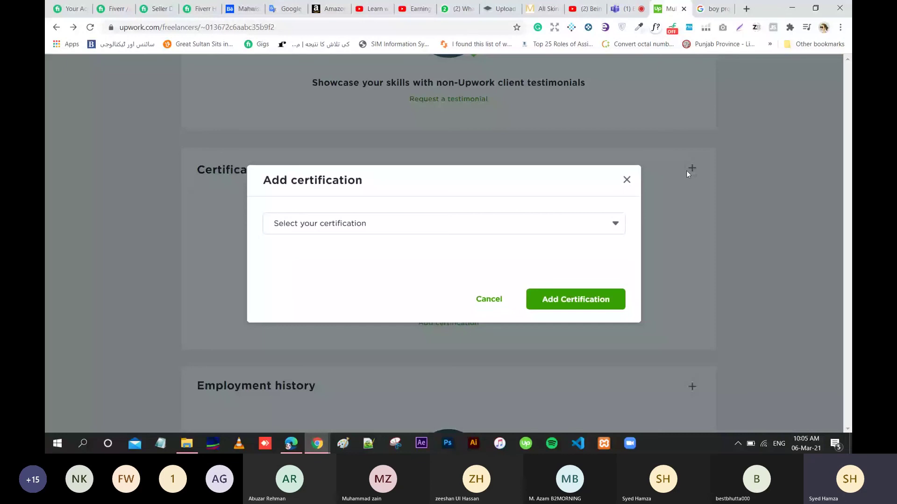
left_click(615, 224)
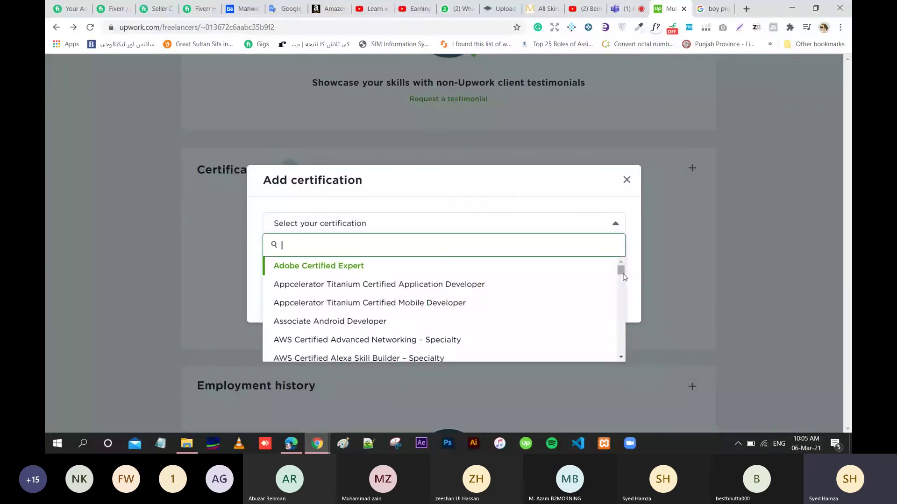
left_click_drag(623, 276, 620, 273)
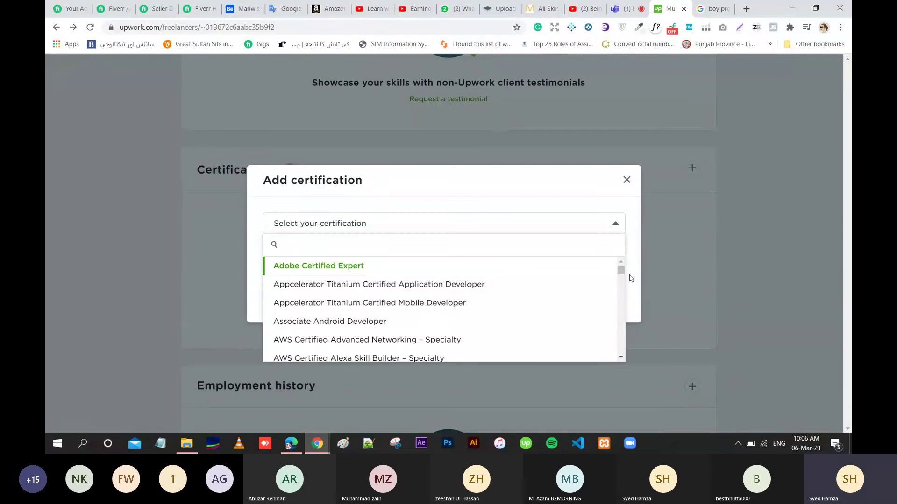
left_click_drag(620, 271, 621, 300)
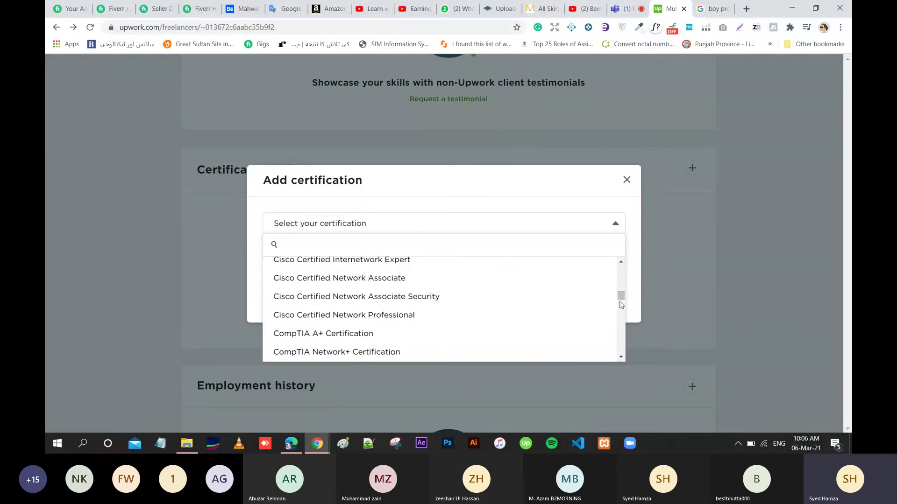
left_click_drag(621, 297, 622, 354)
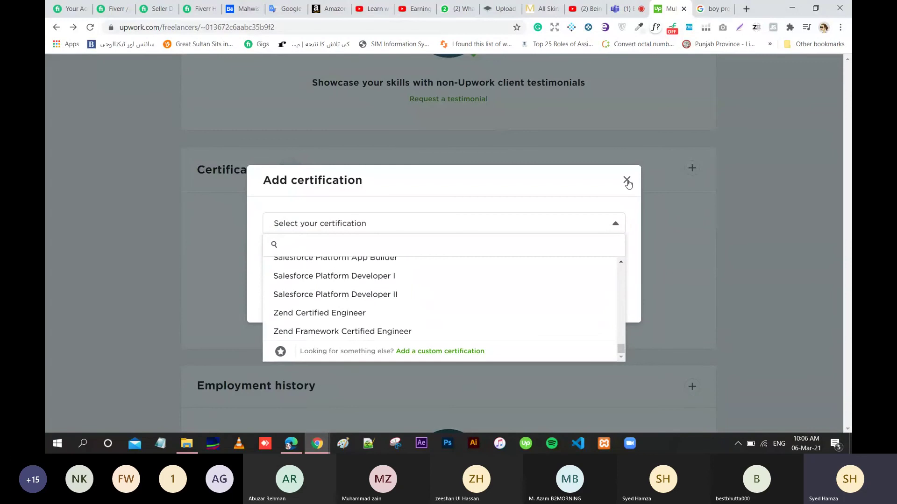
left_click(627, 180)
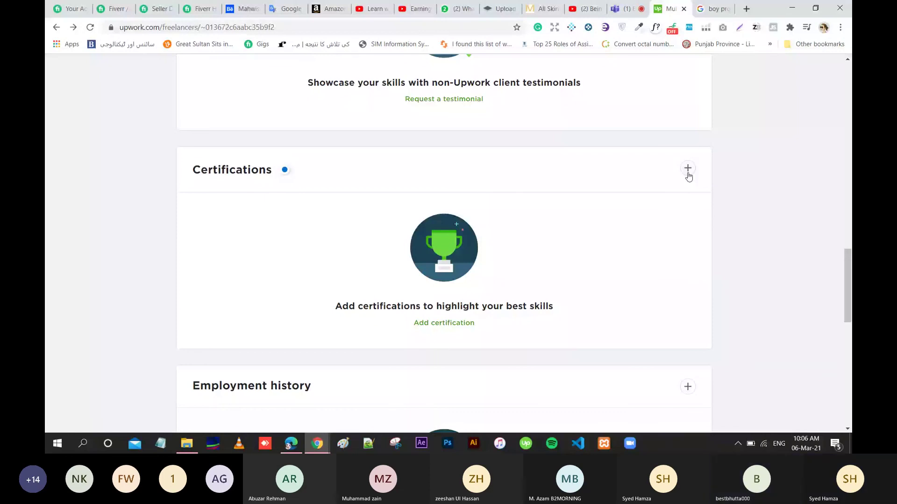
Reopen Add certification and scroll its list down to Add a custom certification.
left_click_drag(849, 264, 850, 286)
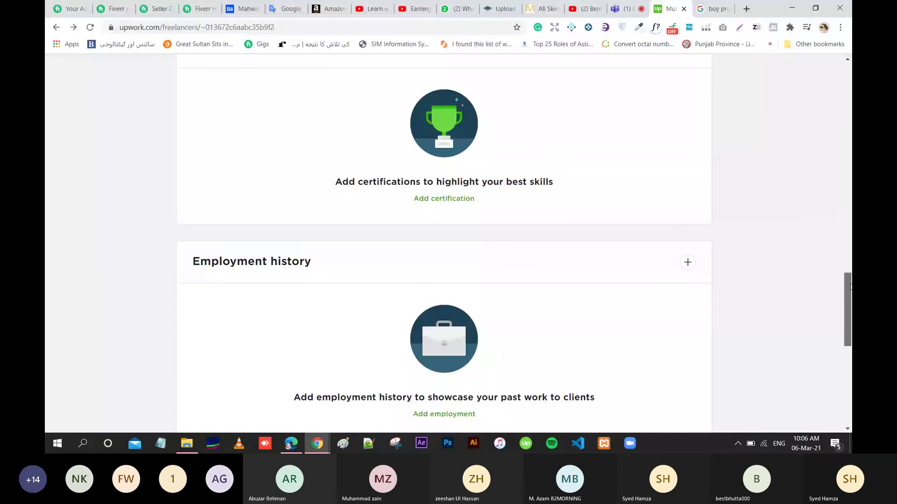
scroll(685, 198, "up", 3)
left_click(685, 197)
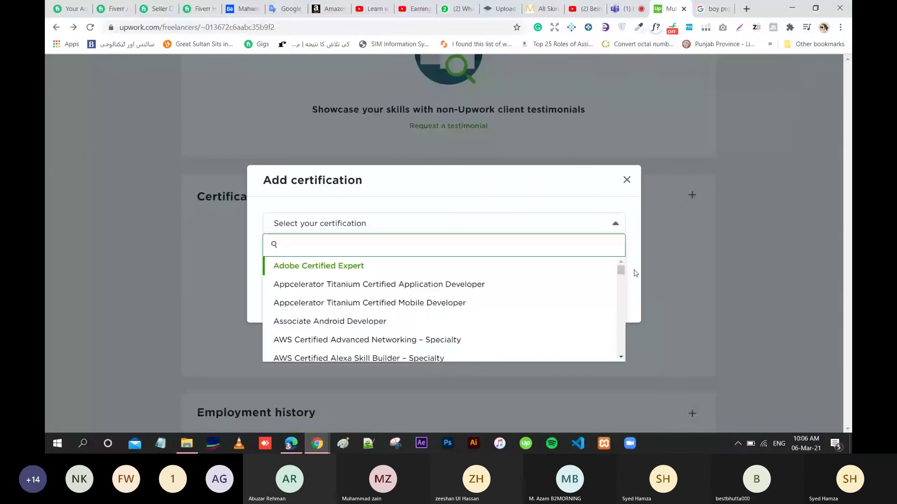
left_click_drag(621, 271, 621, 349)
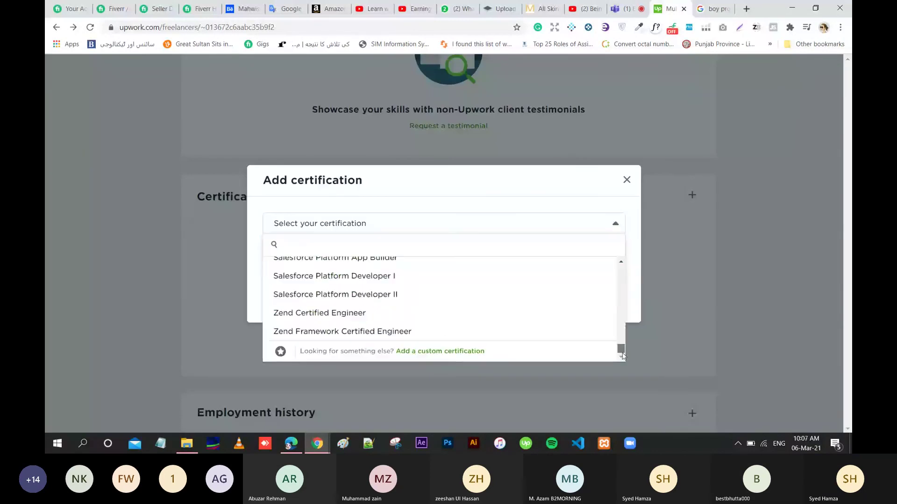
Pick a custom certification and step through its provider and description fields.
left_click(443, 352)
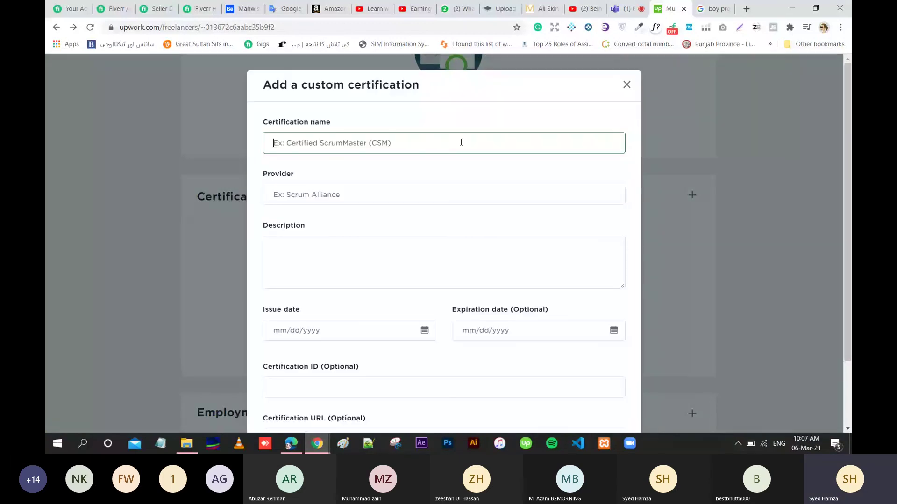
left_click(411, 195)
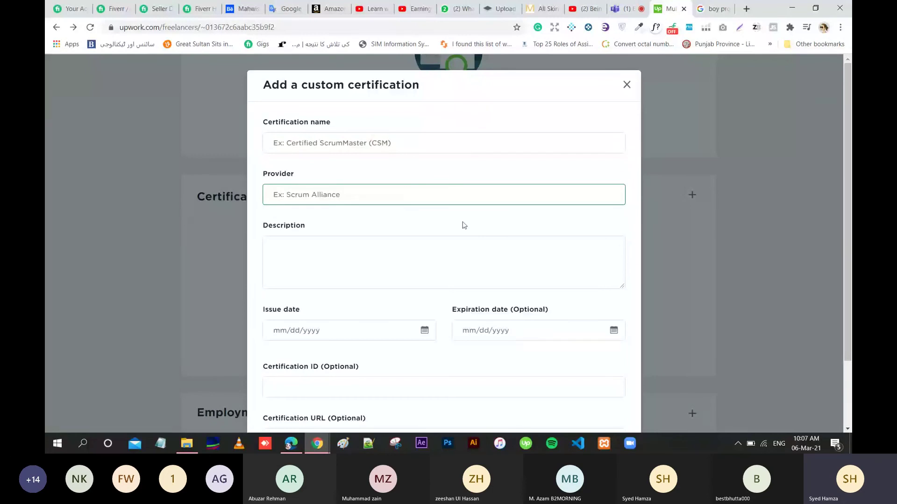
left_click(542, 263)
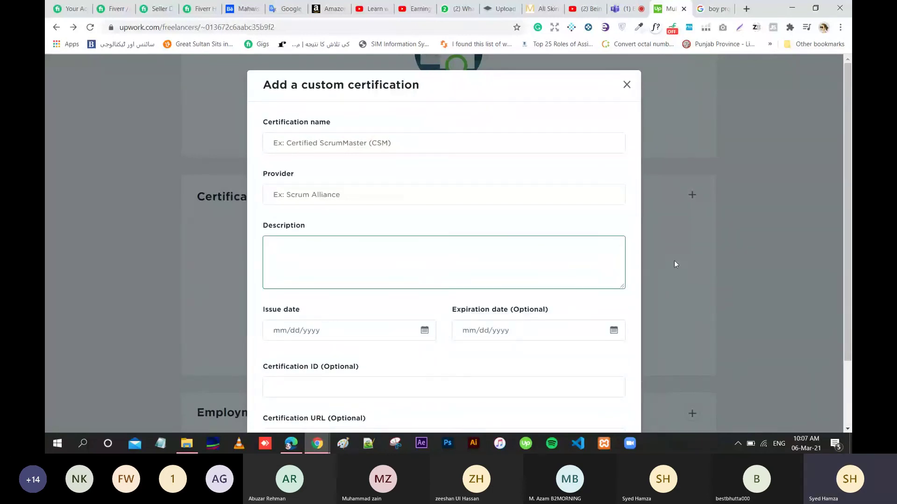
left_click_drag(845, 212, 844, 275)
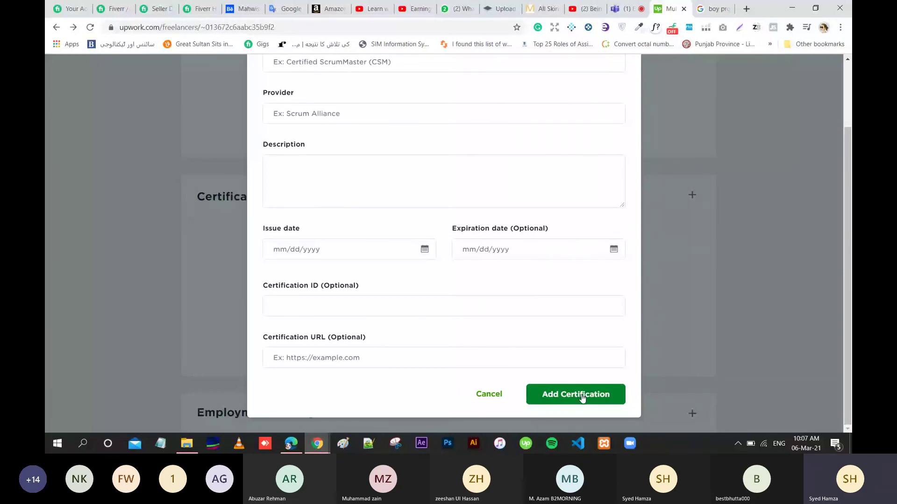
Leave issue date, expiration date, ID and URL blank, then cancel the certification form.
left_click(384, 249)
left_click(472, 244)
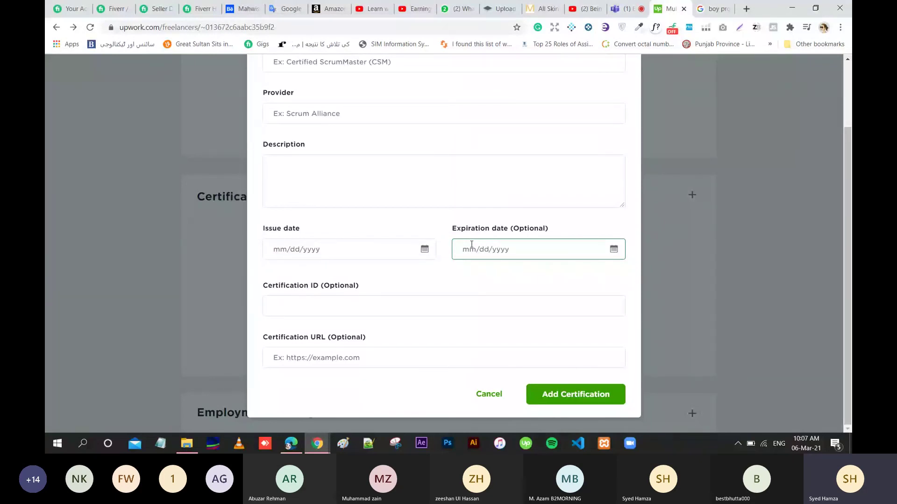
left_click(428, 299)
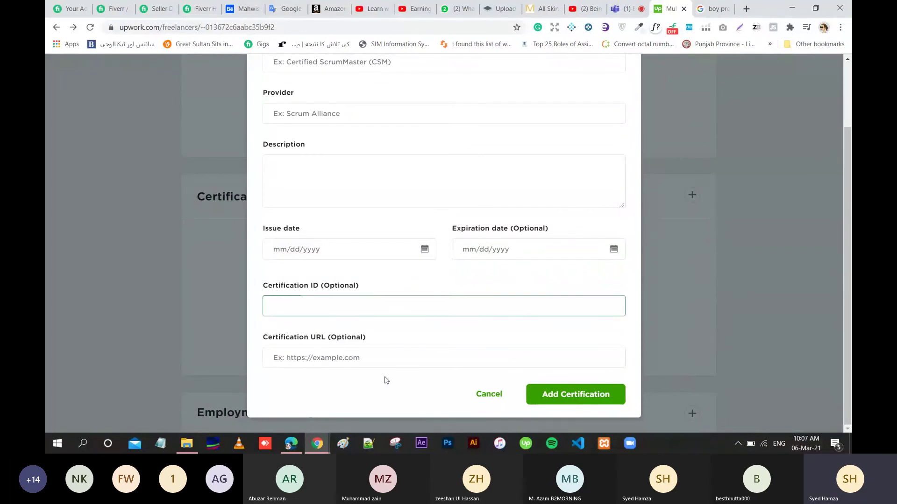
left_click(387, 360)
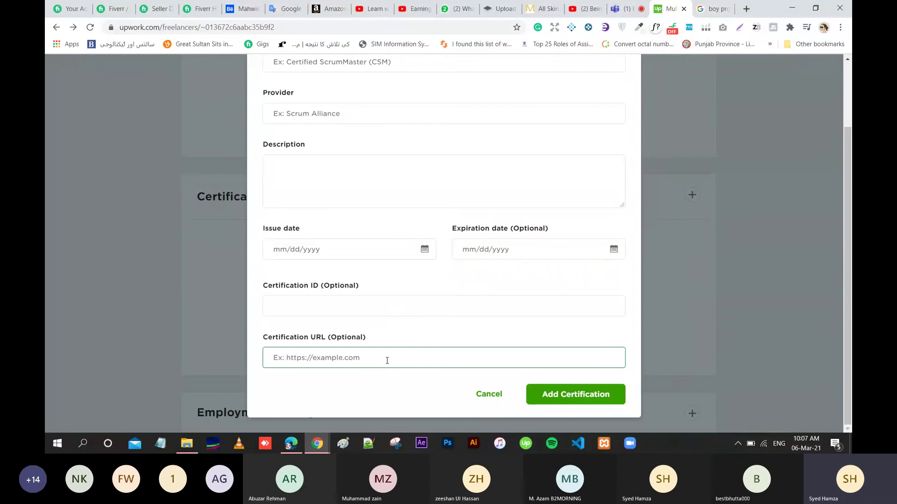
left_click(508, 395)
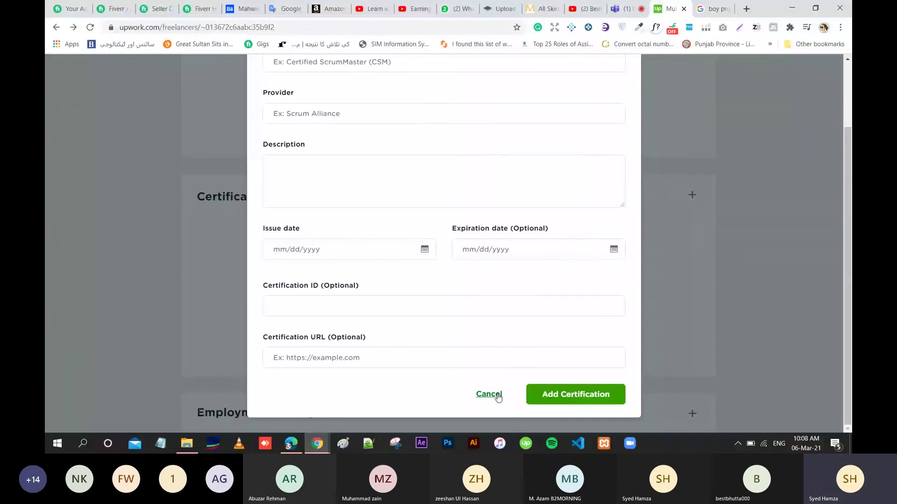
left_click(489, 395)
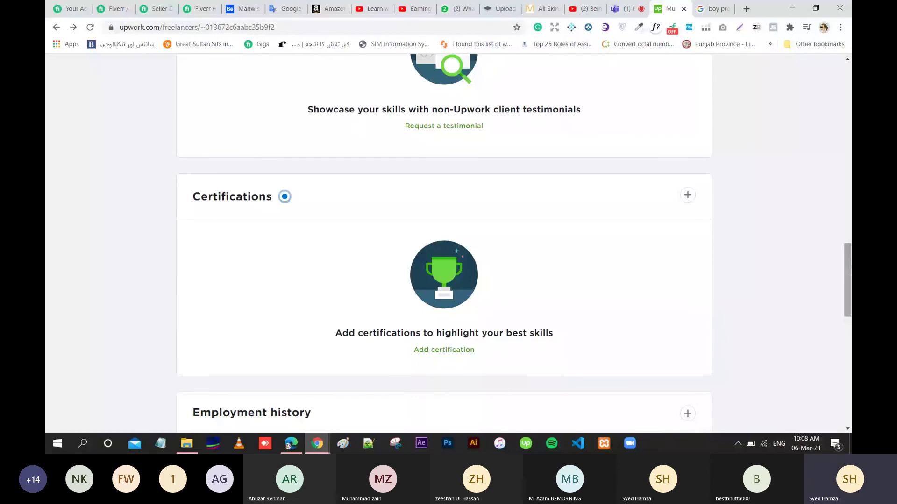
Scroll down to Employment history and open its Add employment dialog.
left_click_drag(850, 270, 851, 317)
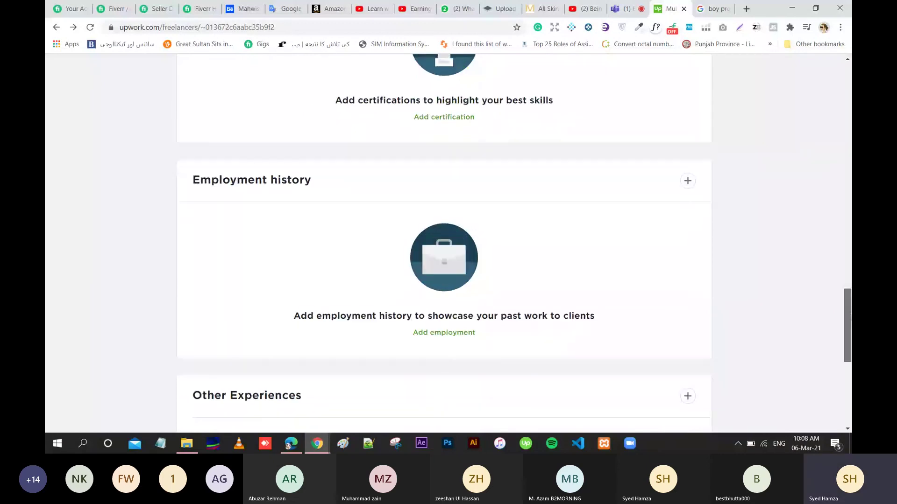
scroll(850, 317, "down", 1)
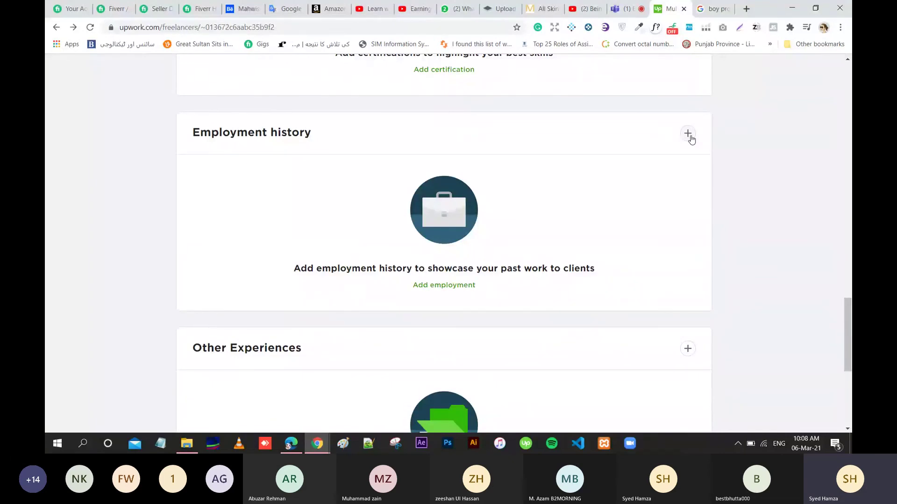
left_click(689, 135)
Leave Company, City, Title and Description empty and cancel the employment form.
left_click(493, 141)
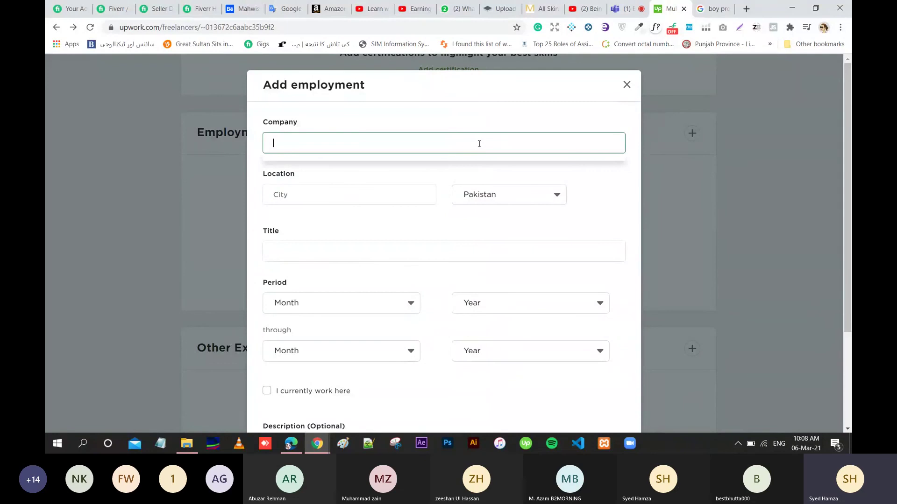
left_click(366, 202)
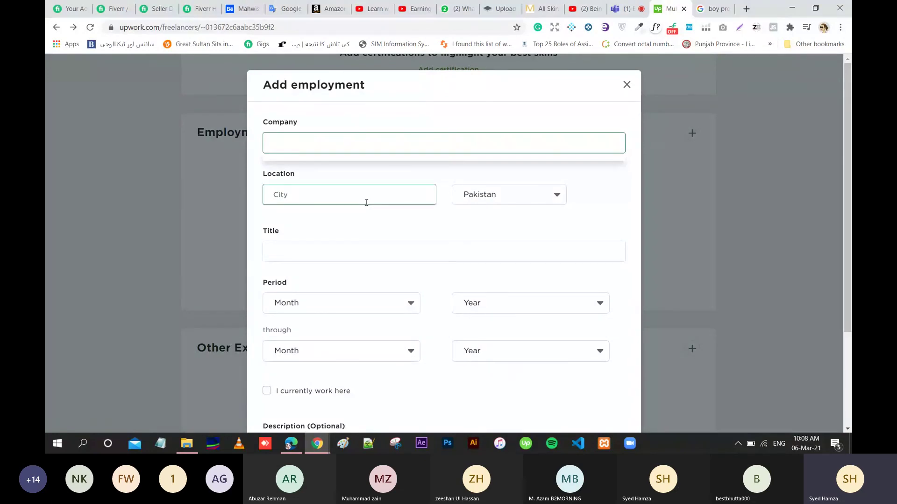
left_click(394, 255)
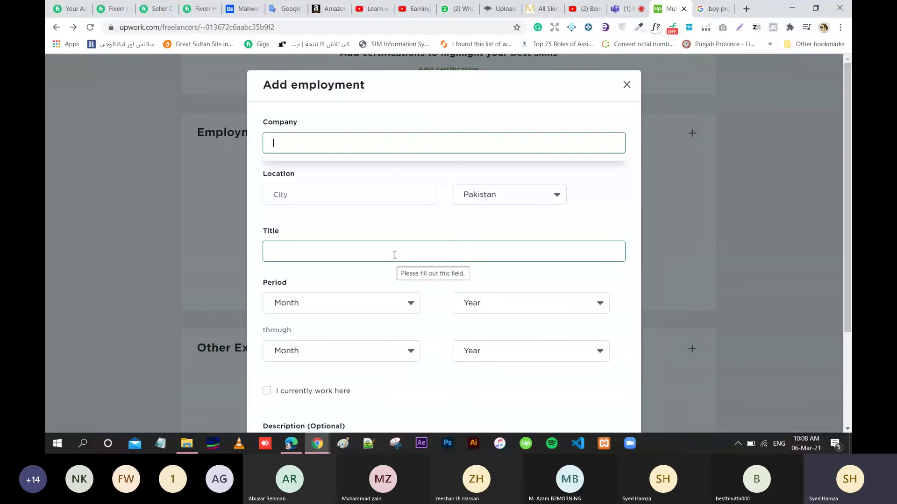
left_click(395, 255)
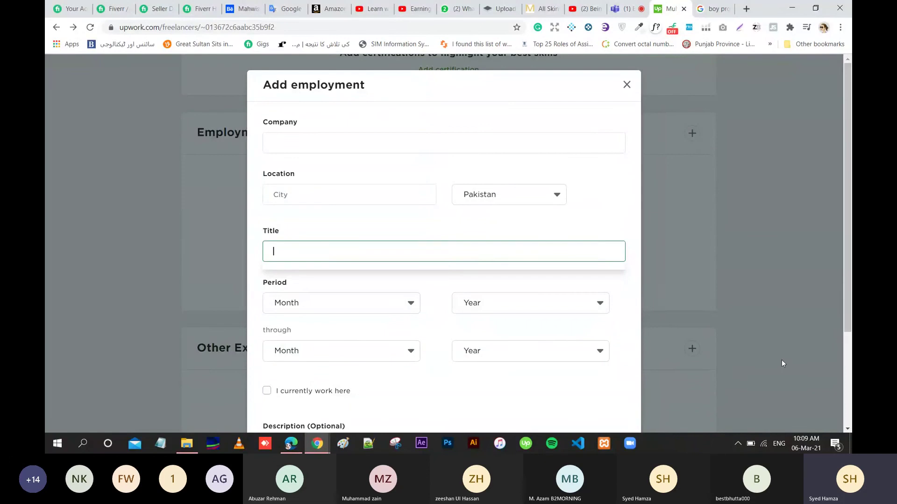
scroll(428, 299, "down", 3)
left_click(434, 287)
left_click(390, 284)
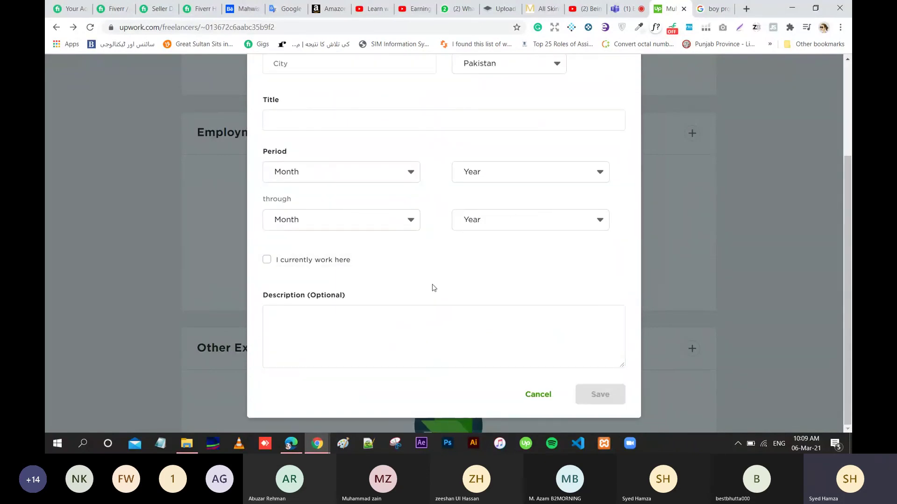
left_click(334, 333)
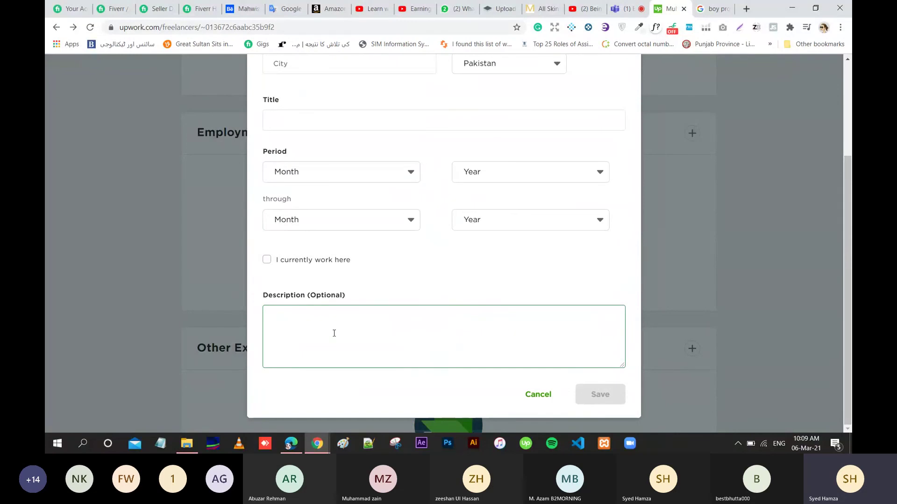
left_click(498, 384)
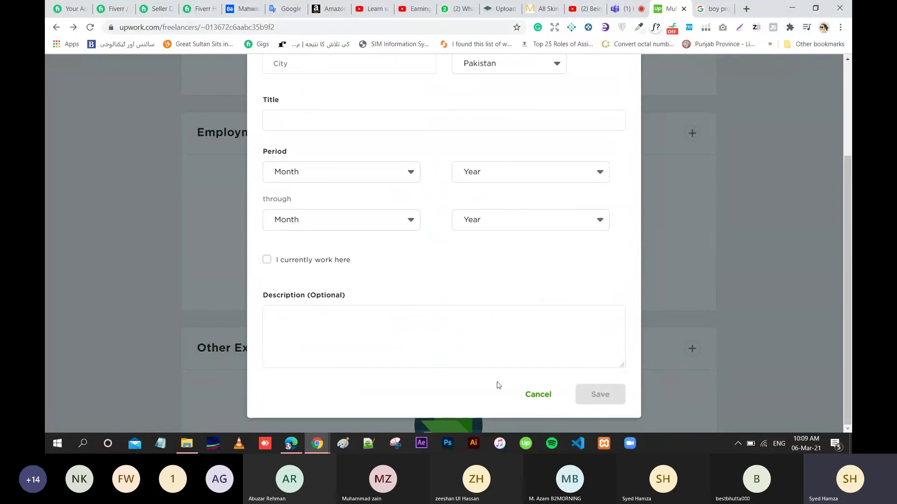
left_click(538, 396)
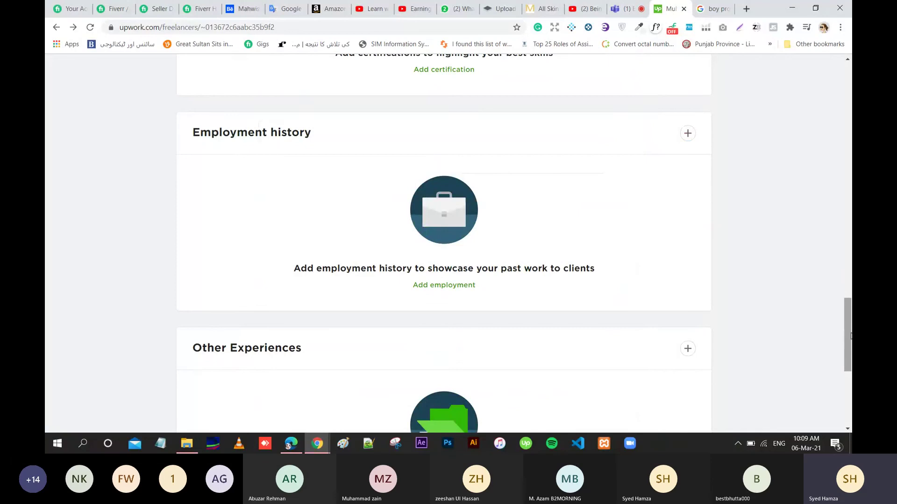
Scroll to Other Experiences and open its Add other experiences dialog.
left_click_drag(851, 335, 850, 350)
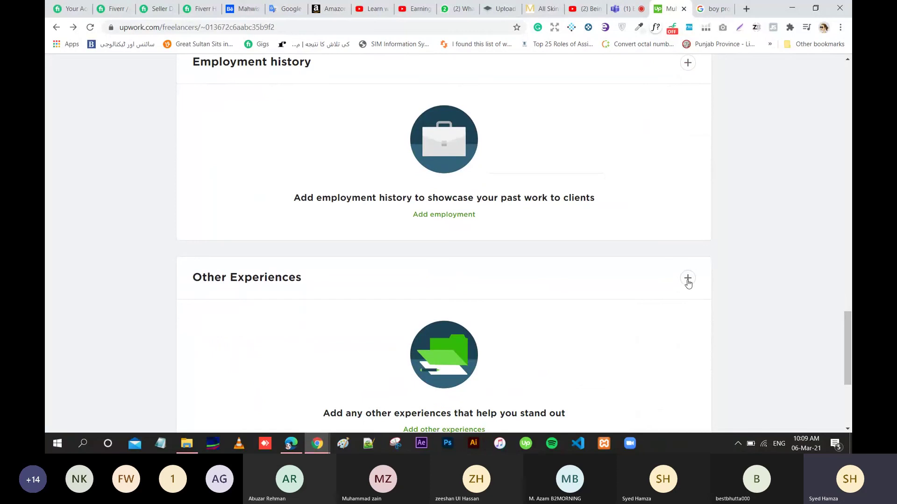
left_click_drag(850, 348, 851, 366)
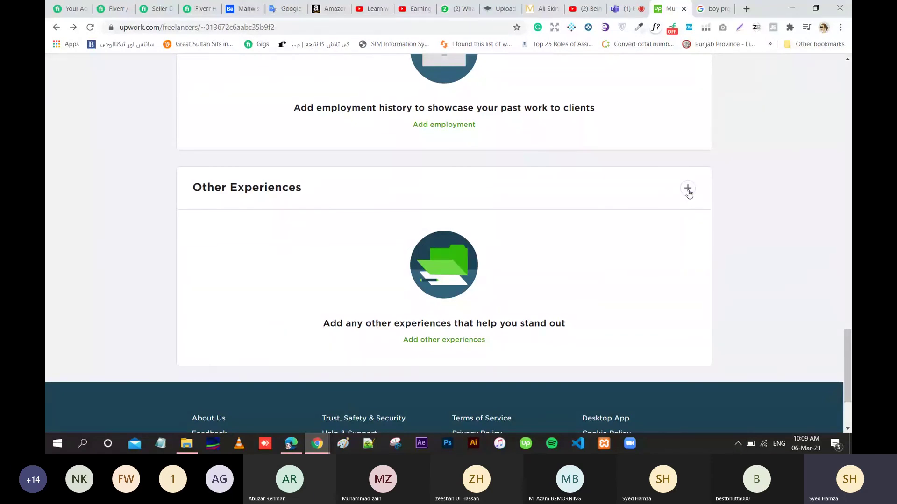
left_click(688, 190)
left_click(479, 163)
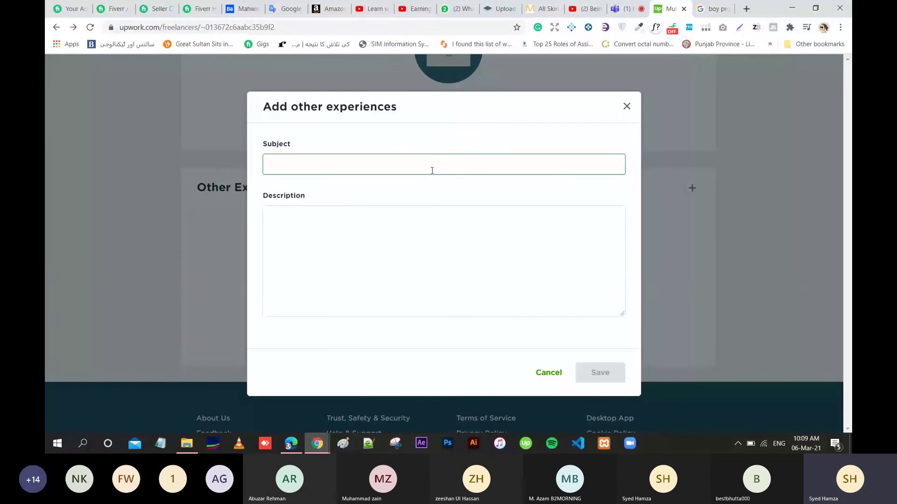
left_click(387, 242)
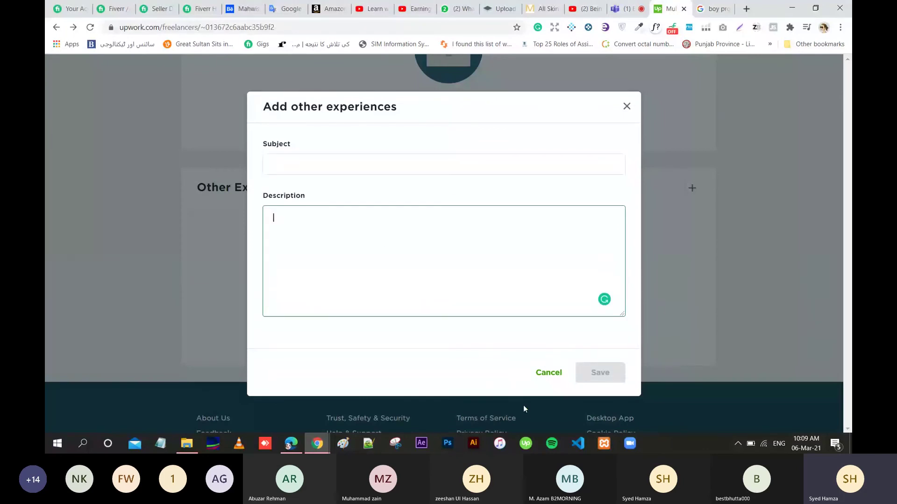
left_click(549, 374)
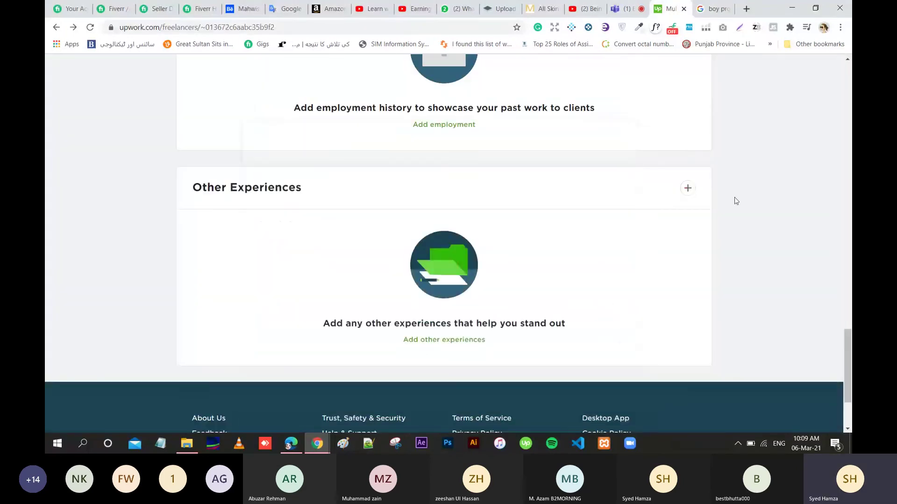
Scroll back to the top of the profile and switch to the Find Work page.
scroll(736, 201, "up", 10)
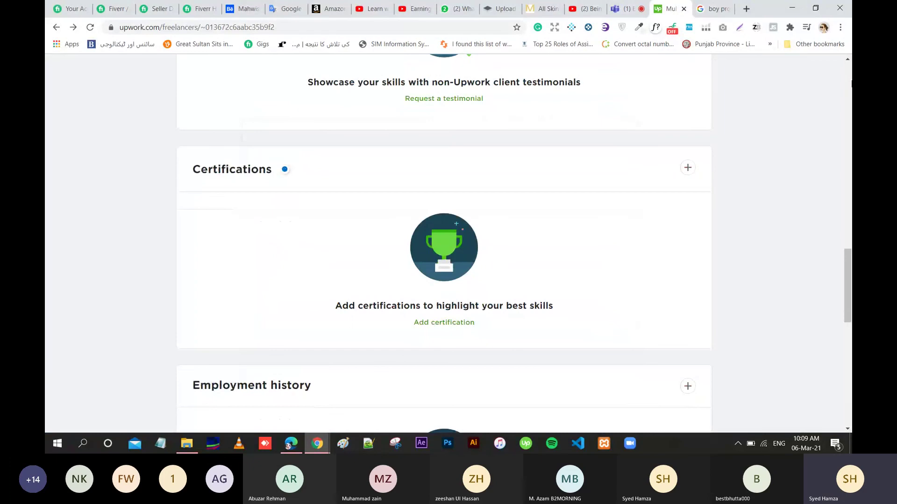
scroll(448, 243, "up", 20)
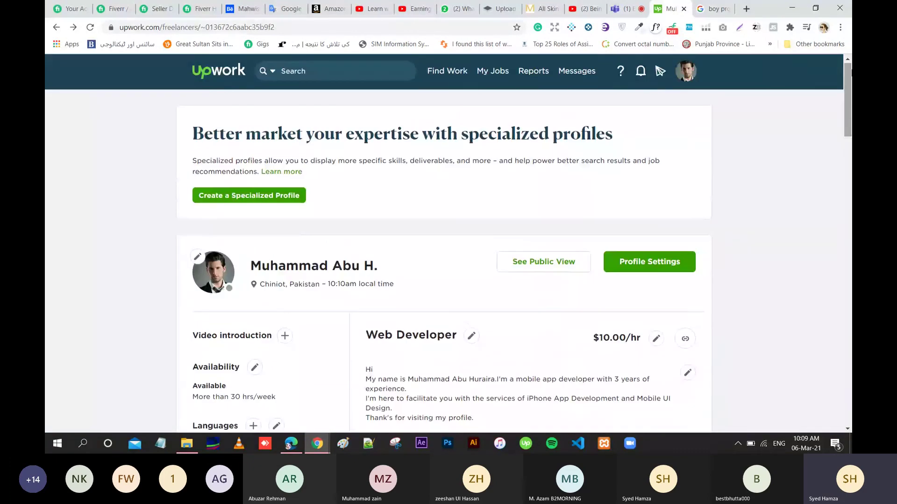
left_click(458, 78)
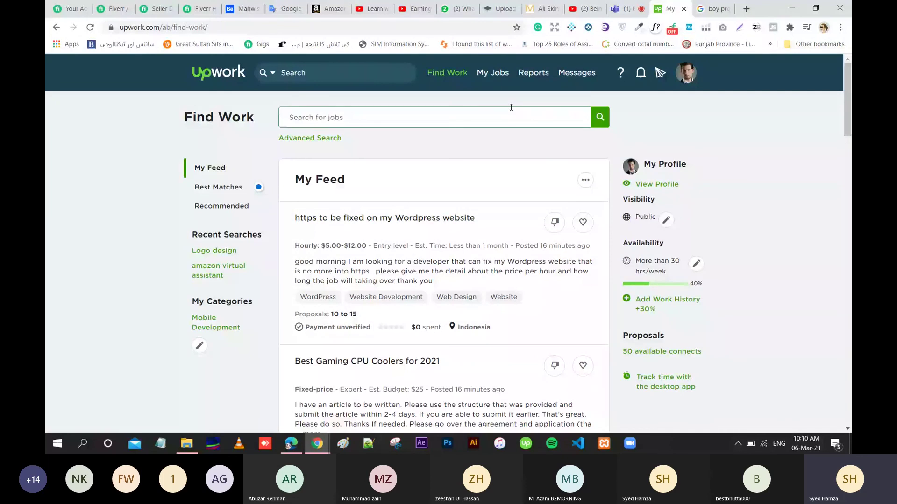
mouse_move(447, 75)
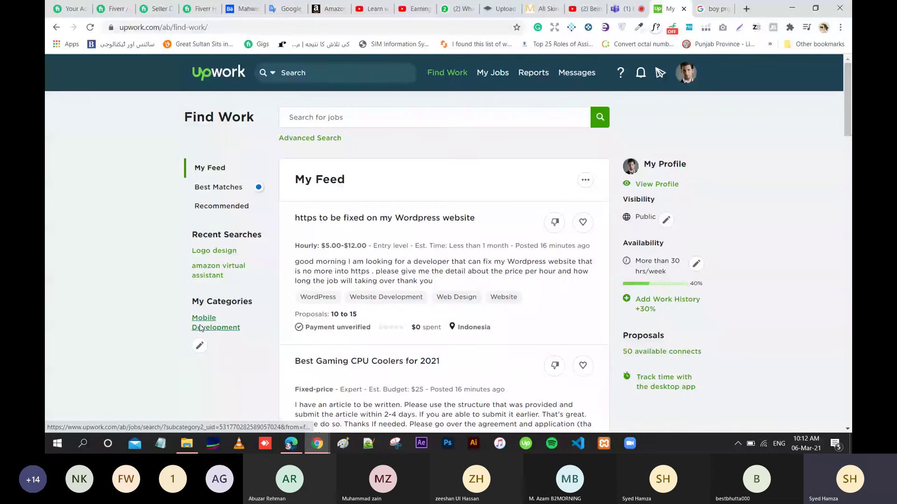
Replace Mobile Development with Web & Mobile Design, Web, Desktop Software and Ecommerce Development, then save.
left_click(200, 346)
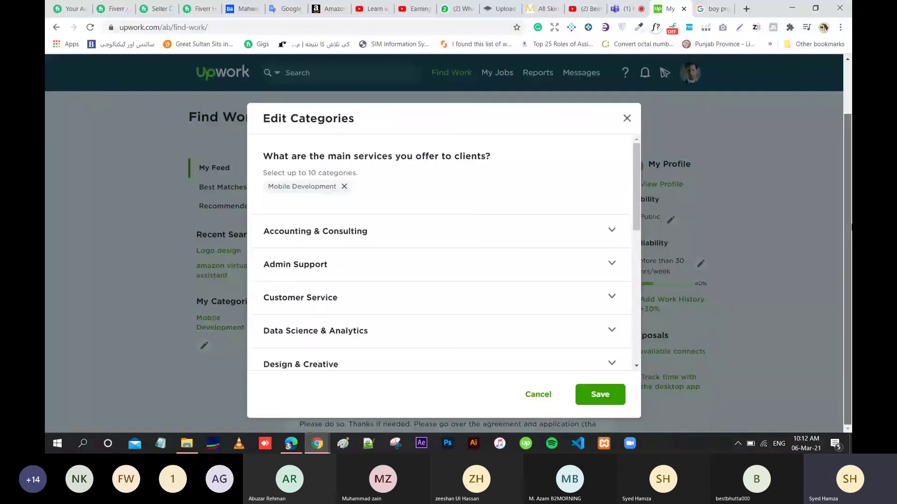
left_click_drag(638, 215, 637, 301)
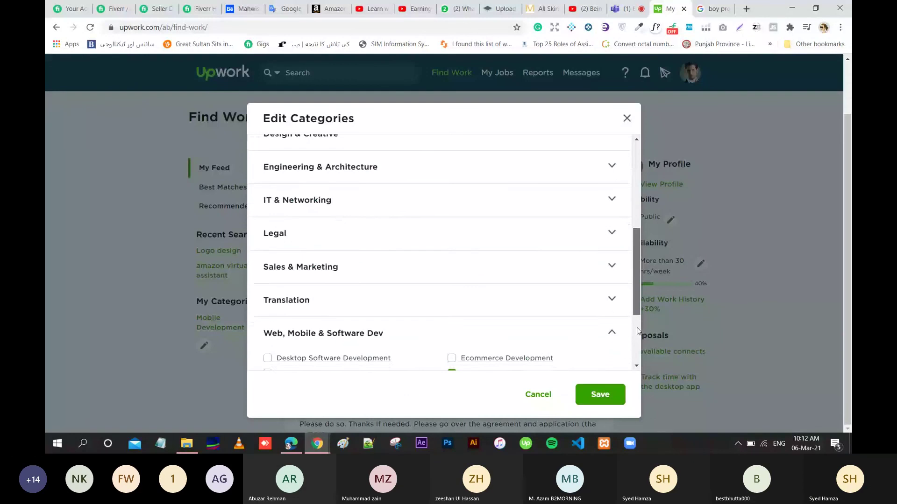
scroll(637, 330, "down", 2)
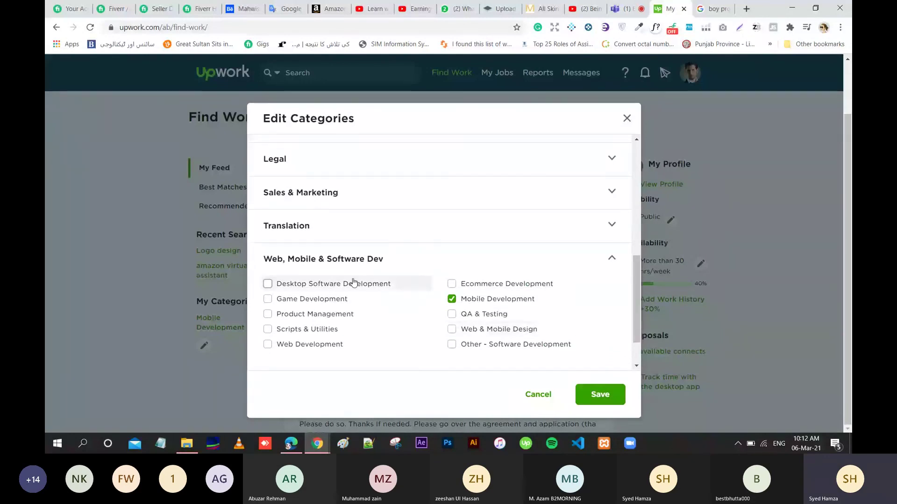
left_click_drag(634, 282, 637, 306)
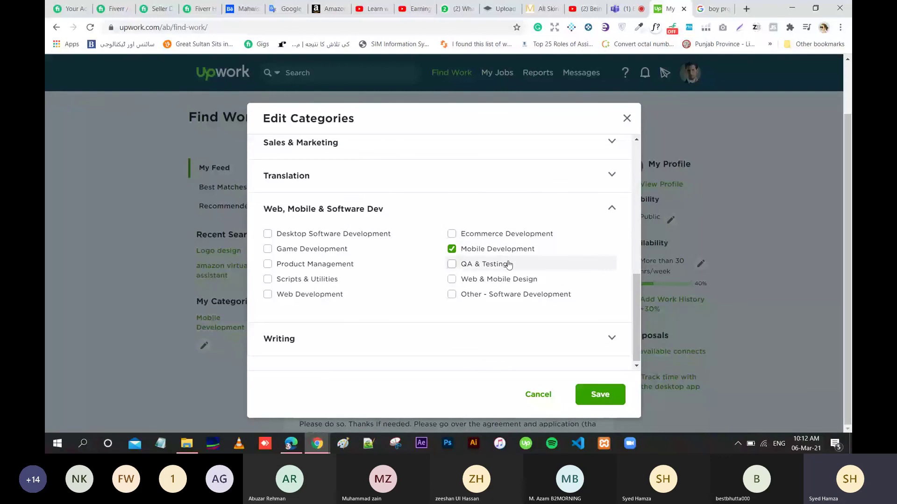
left_click(452, 252)
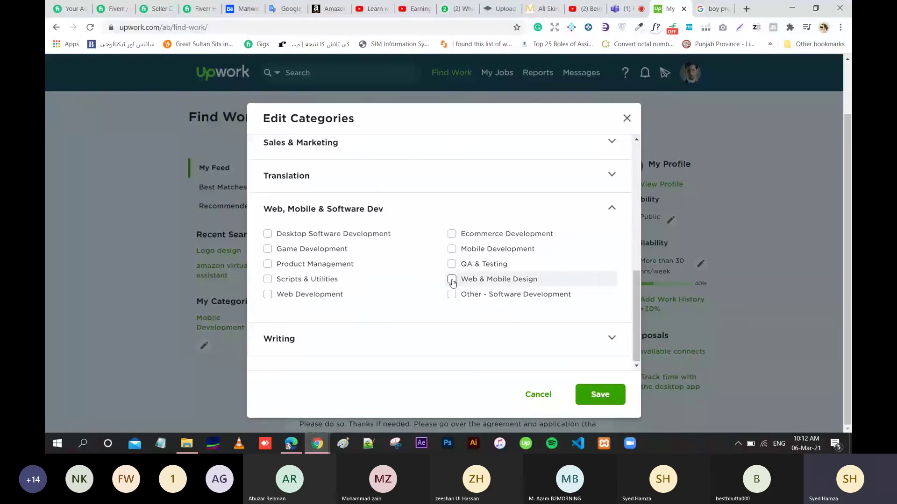
left_click(452, 281)
left_click(267, 294)
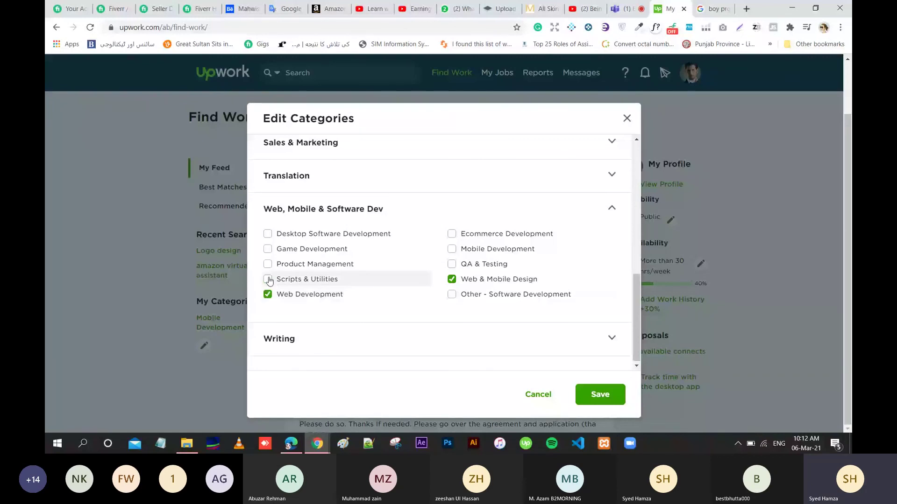
left_click(268, 235)
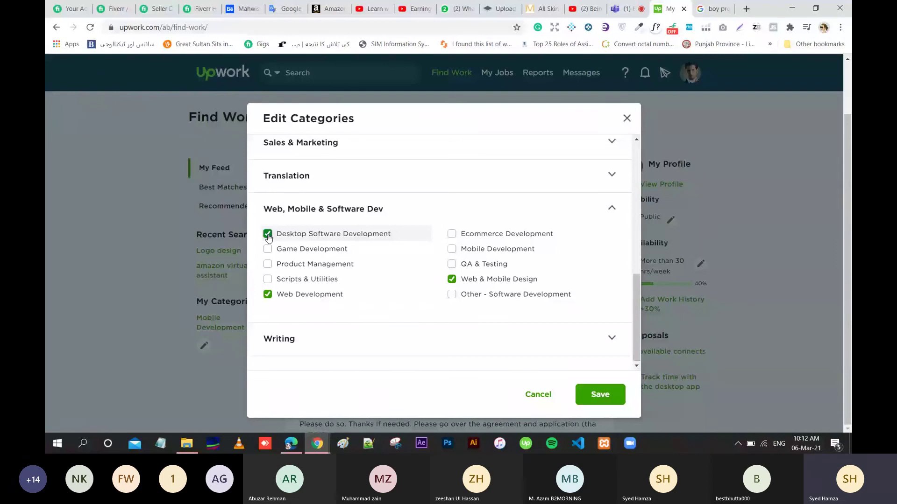
left_click(452, 234)
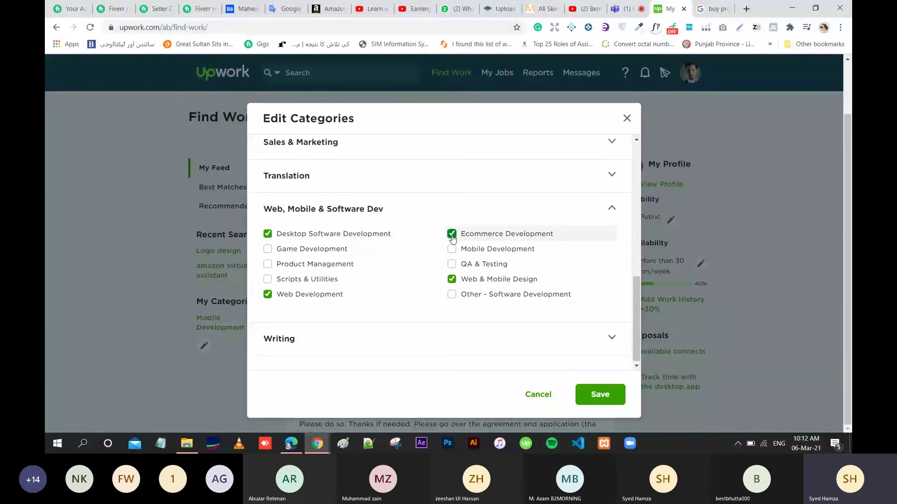
left_click(598, 401)
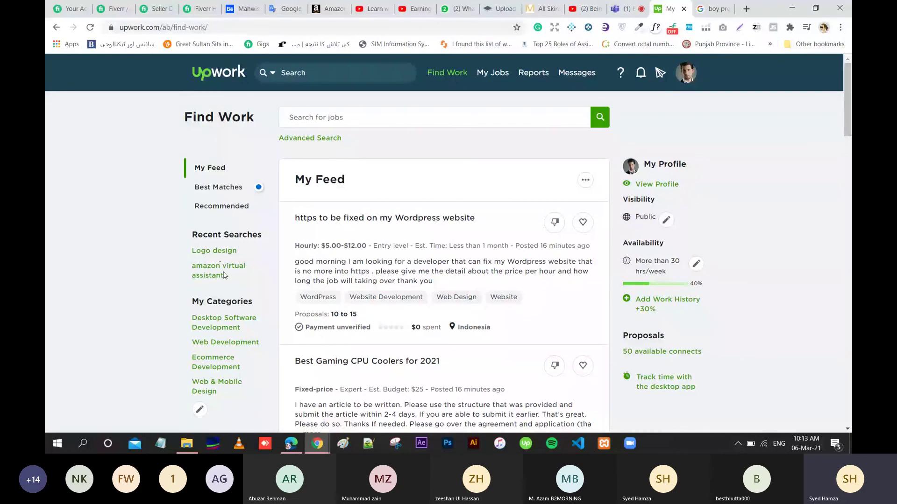
Show Best Matches jobs, led by the $30 single-page WordPress developer posting.
left_click(353, 115)
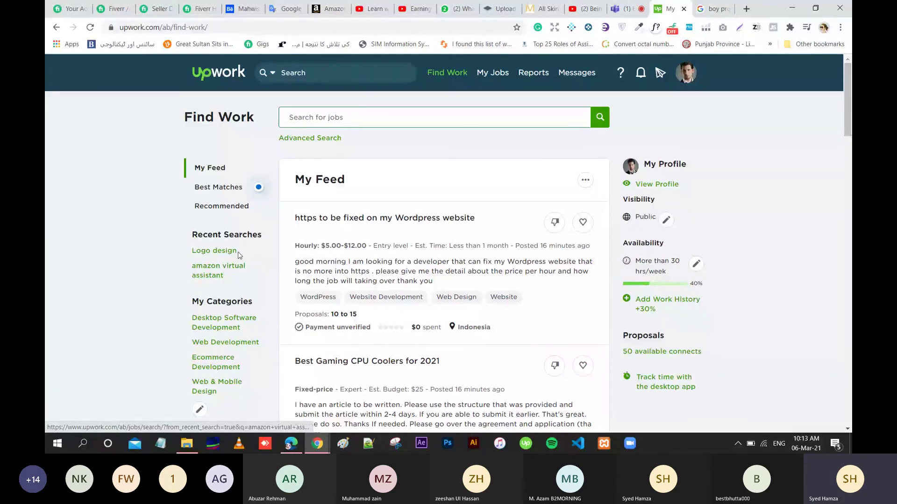
left_click(232, 189)
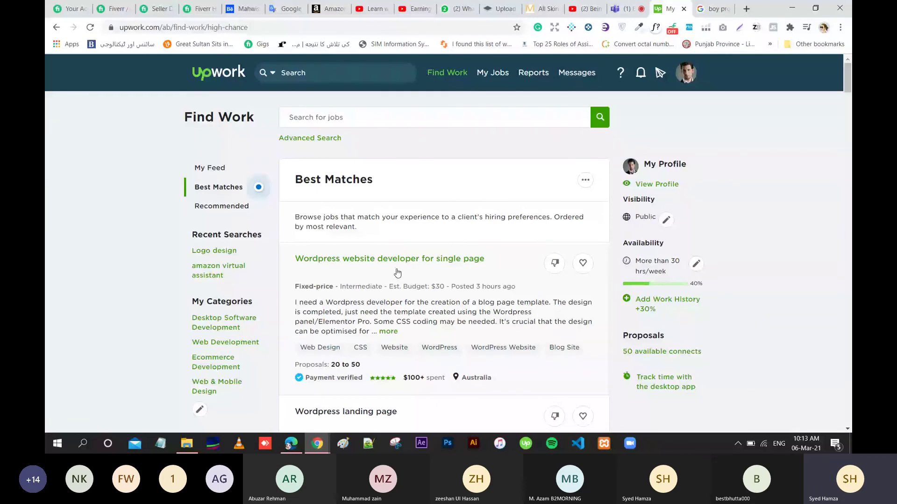
View Recommended jobs, then return to My Feed topped by the $5,000 Website Development job.
left_click(223, 207)
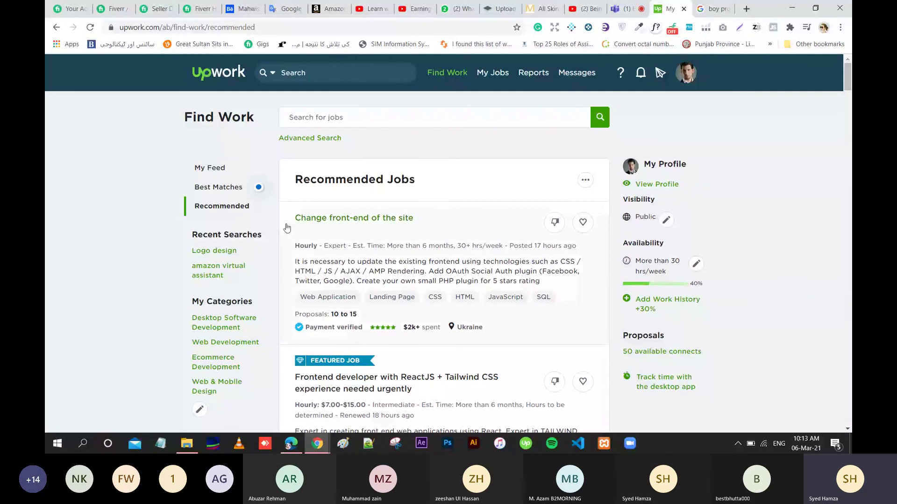
left_click(223, 169)
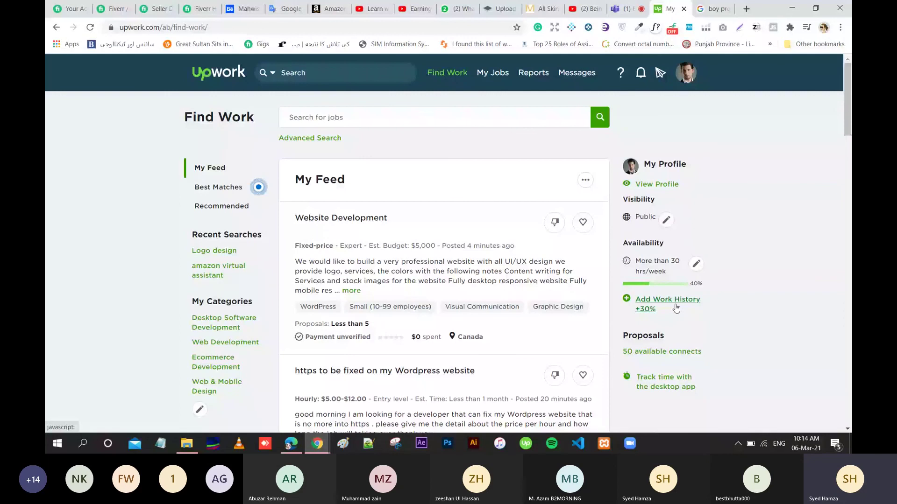
Open the '50 available connects' link under Proposals in the sidebar.
scroll(675, 308, "down", 2)
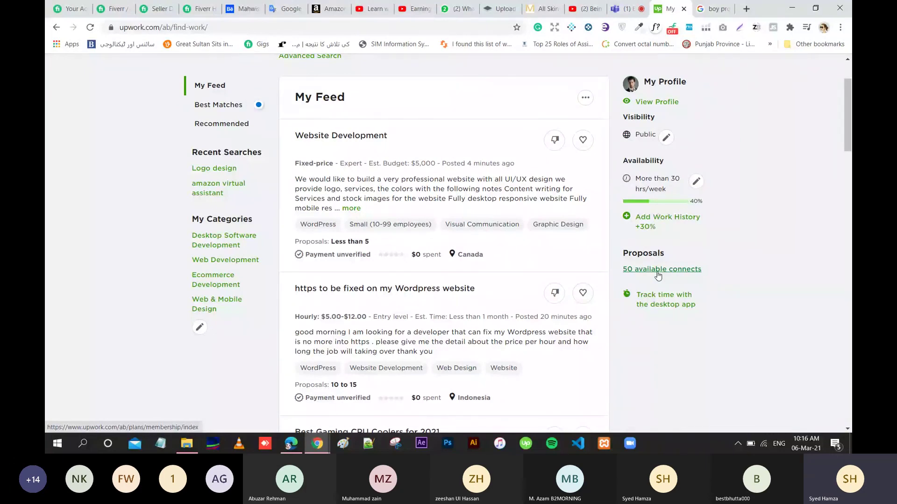
left_click(657, 275)
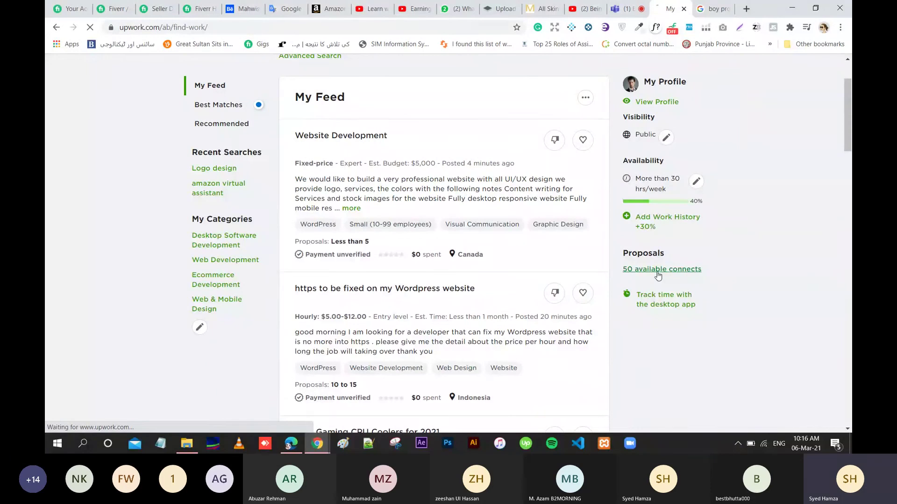